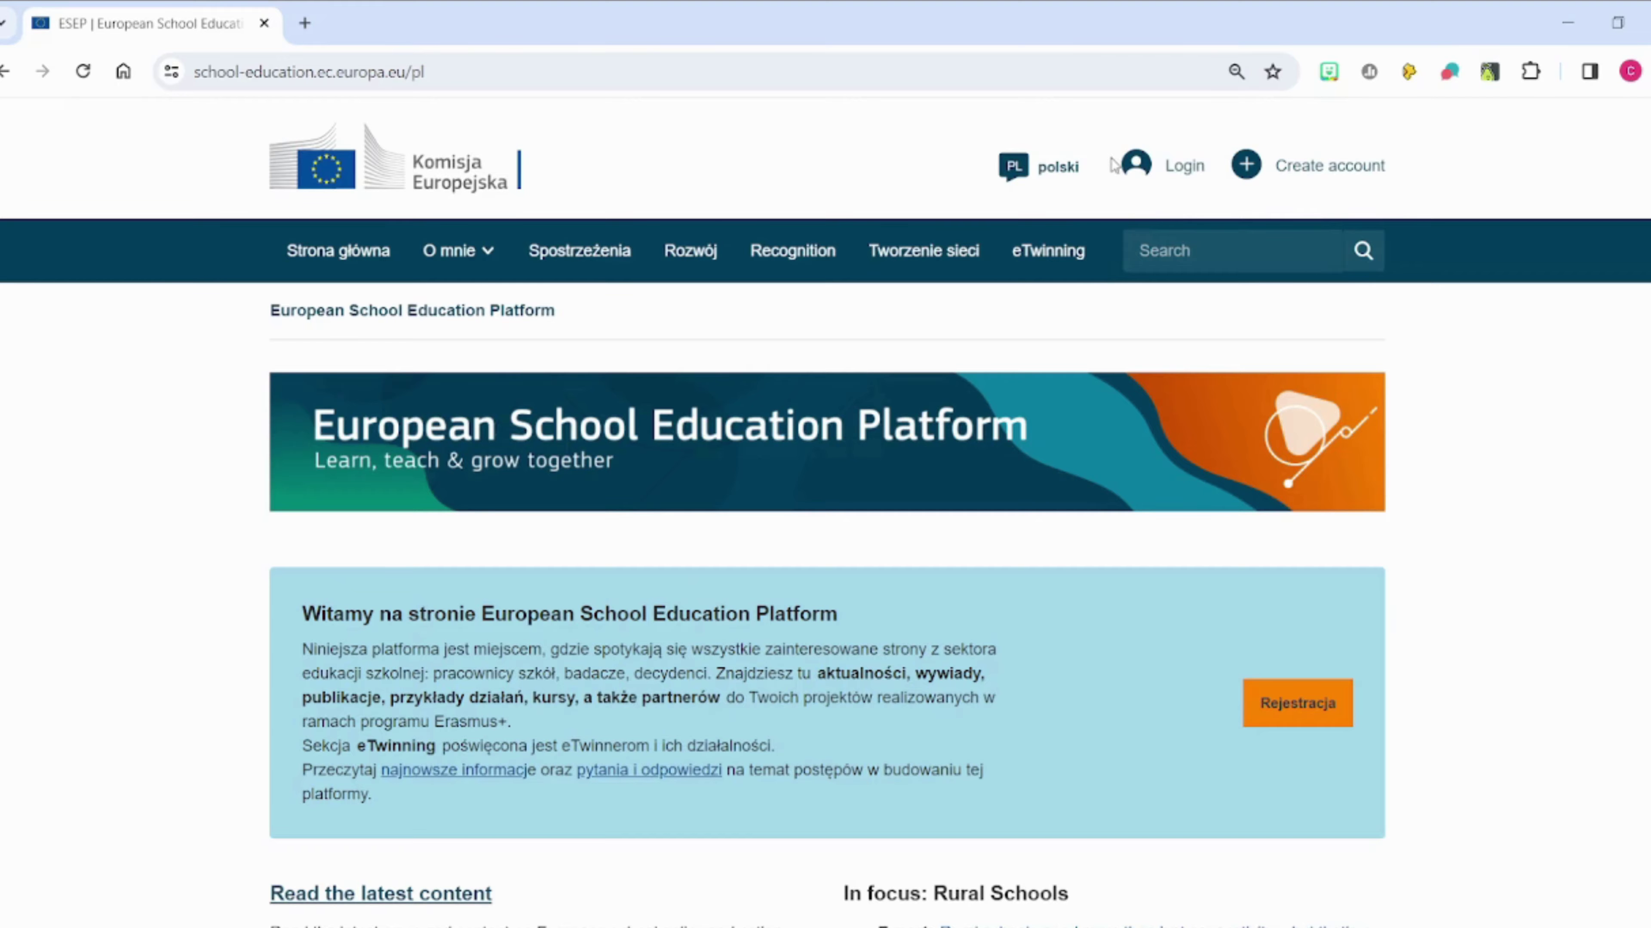
Step: Log in to the European School Education Platform and dismiss the login status message
{"action": "left_click", "coordinate": [1194, 170]}
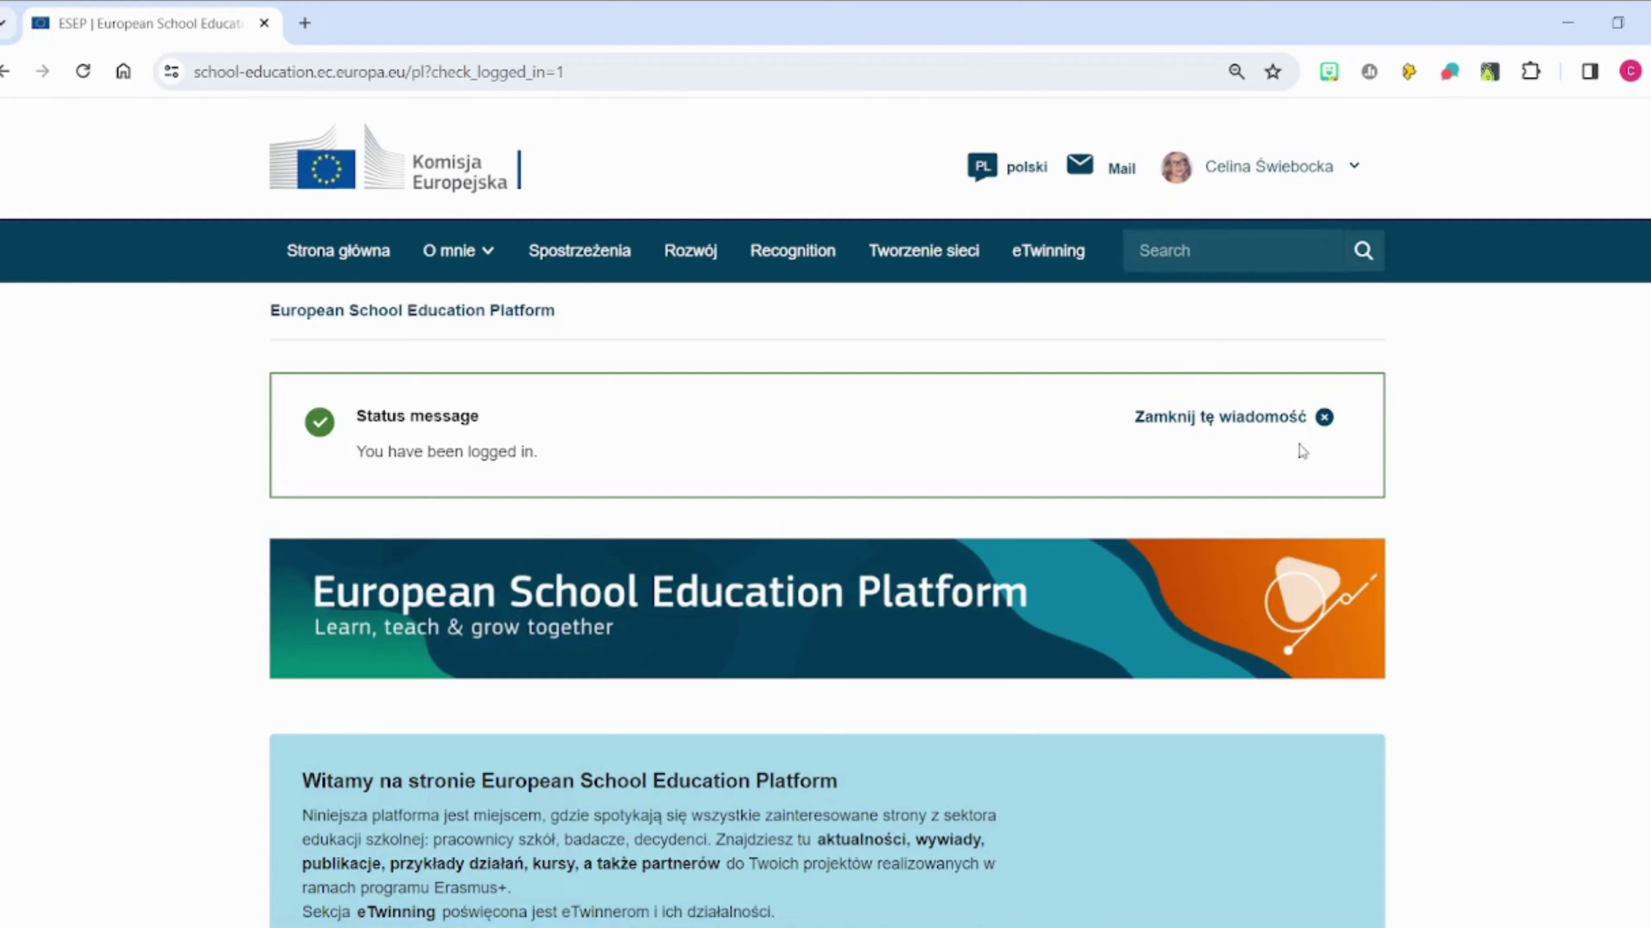
{"action": "left_click", "coordinate": [1323, 419]}
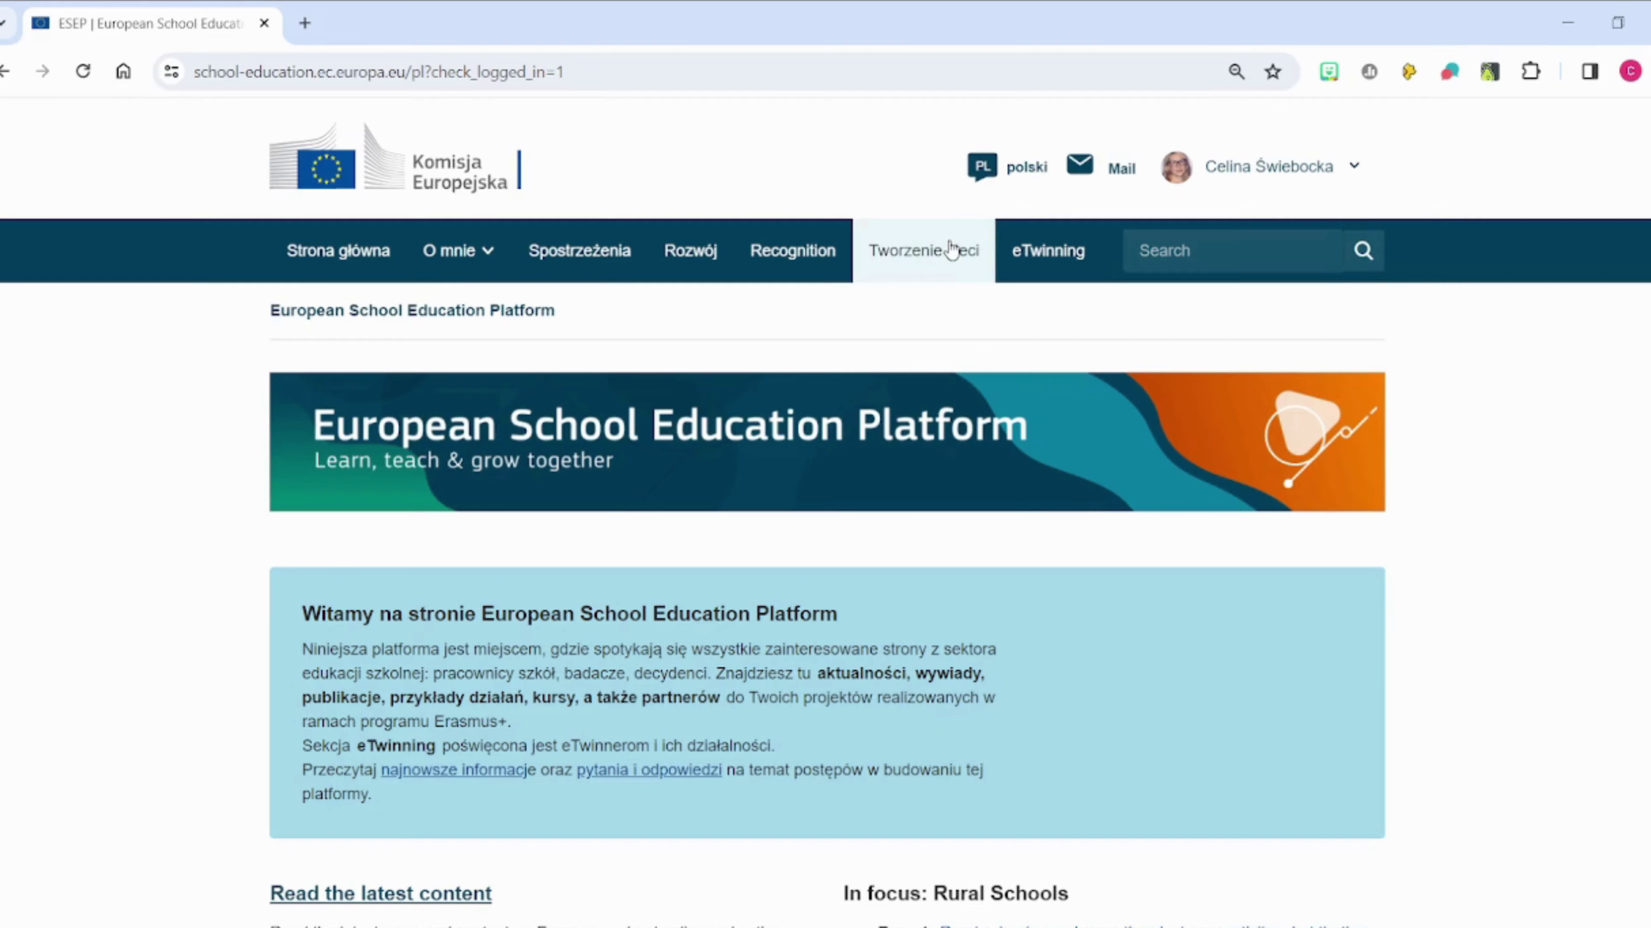
Step: Open the People search in the networking section (Tworzenie sieci) and show its filters
{"action": "left_click", "coordinate": [950, 250]}
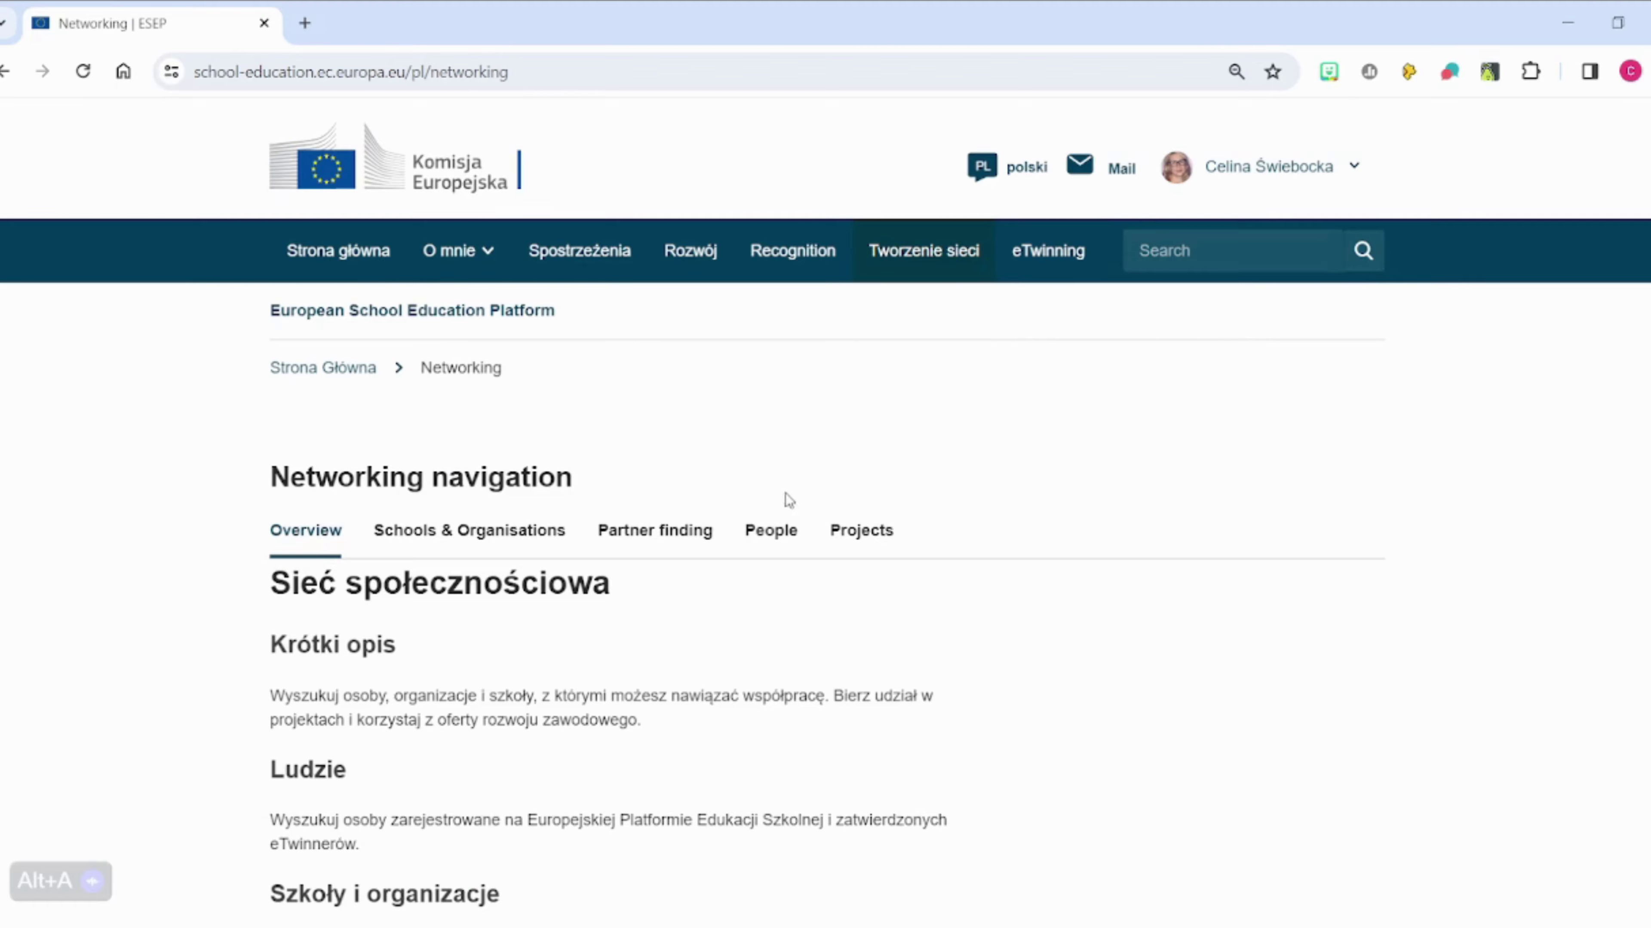
{"action": "left_click", "coordinate": [758, 540]}
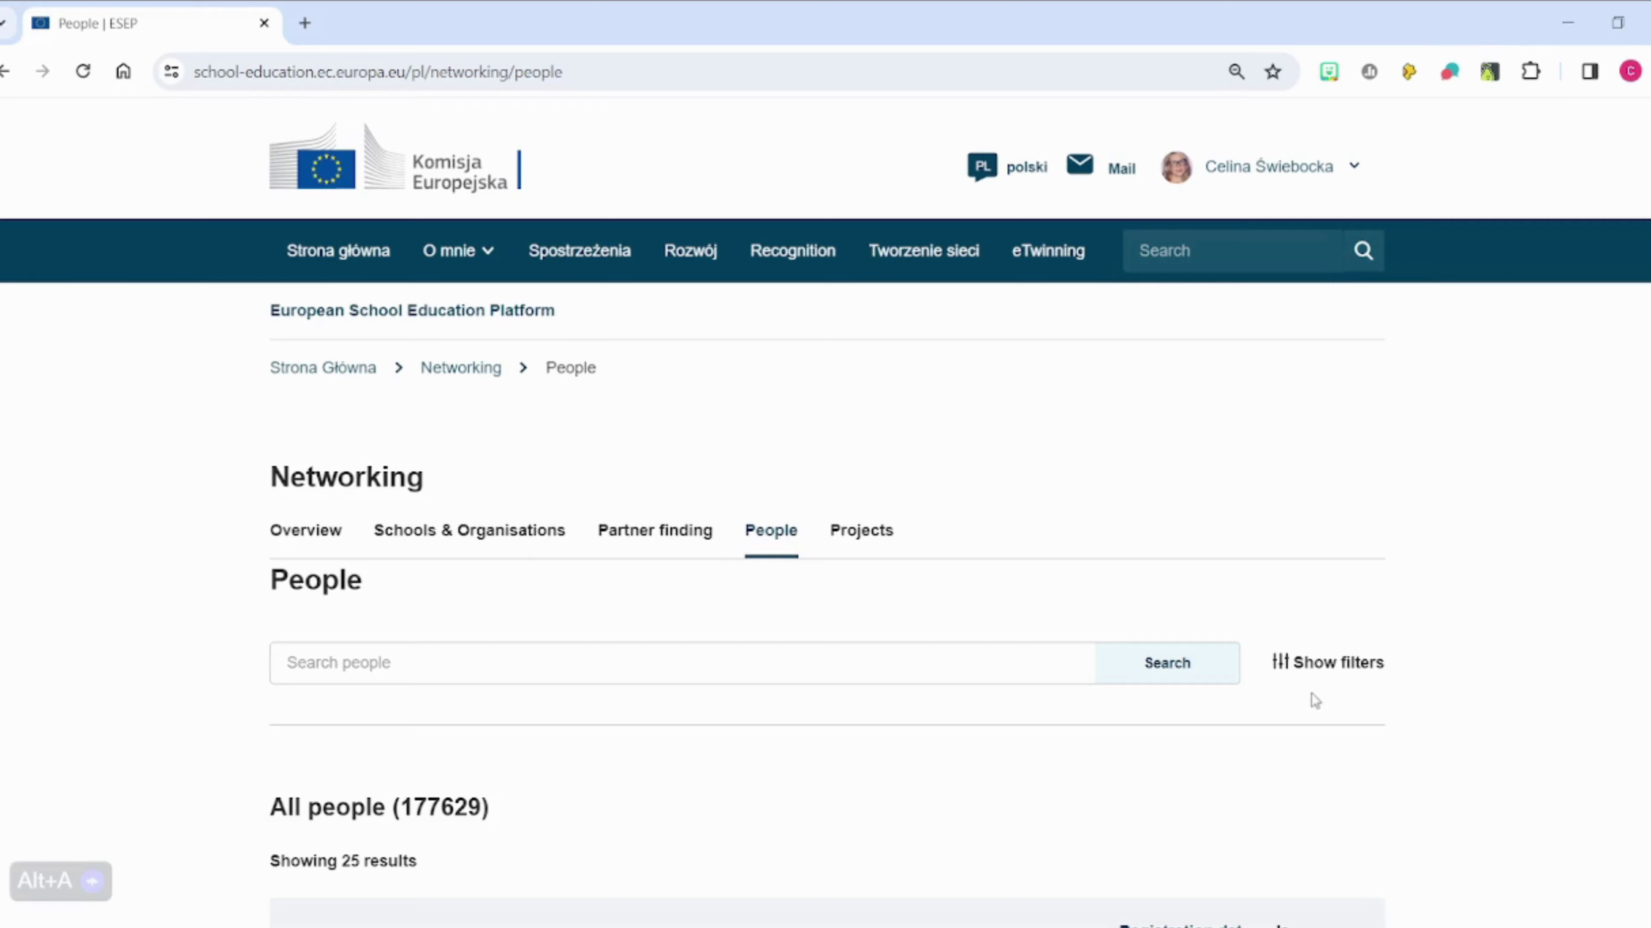
{"action": "left_click_drag", "start_coordinate": [1404, 673], "coordinate": [1295, 673]}
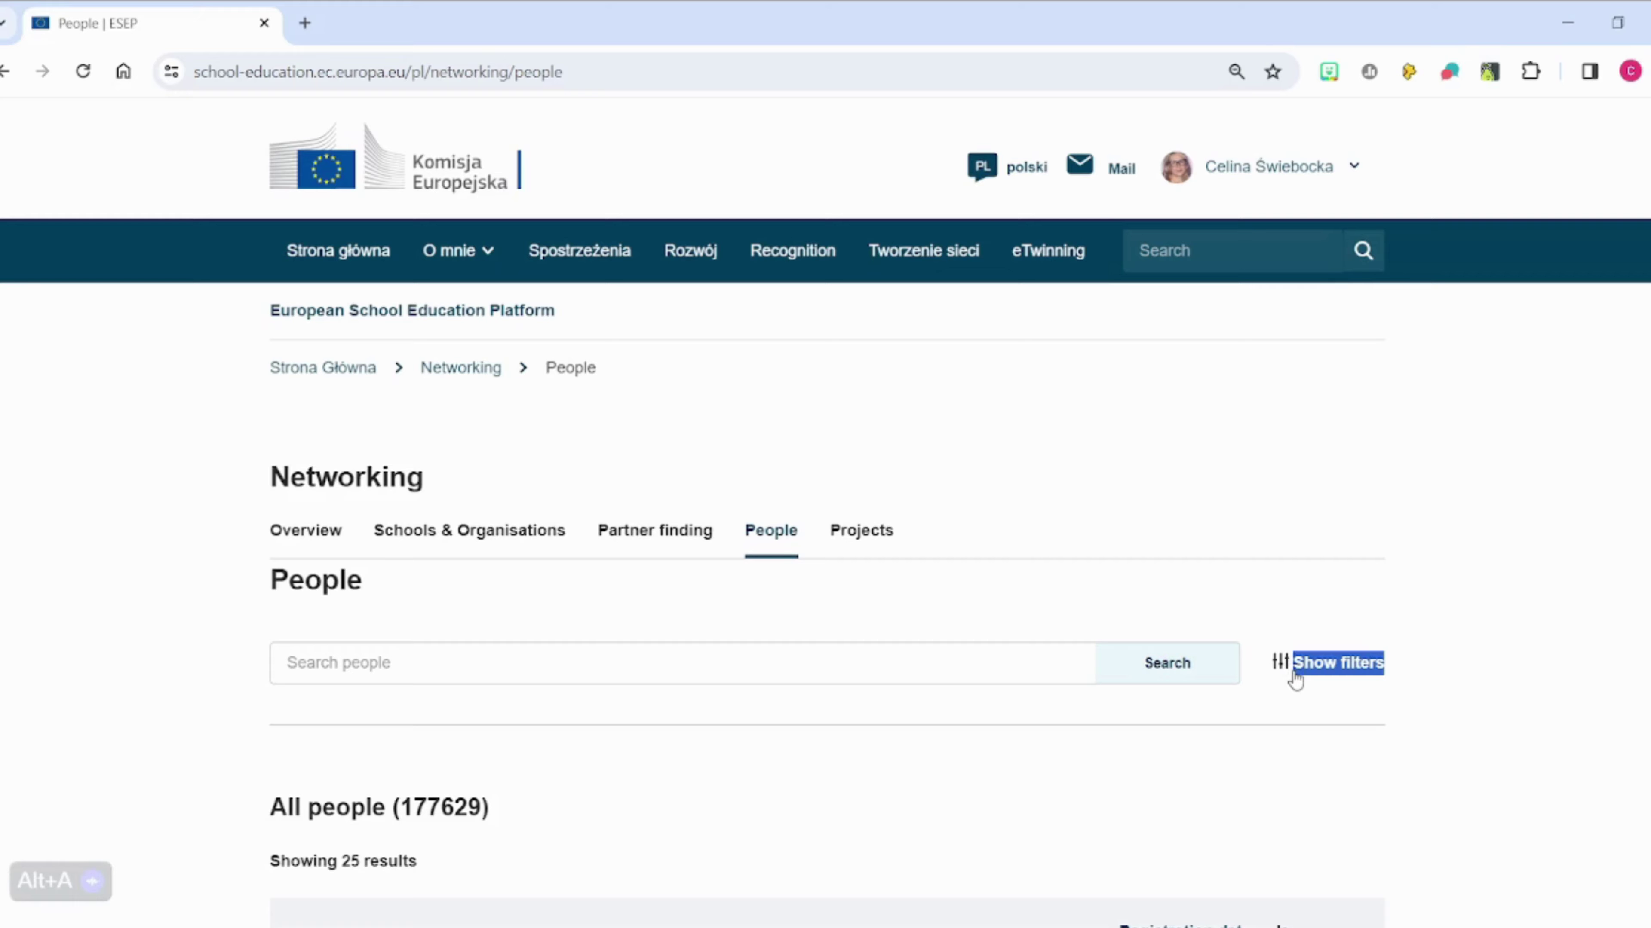
{"action": "left_click", "coordinate": [1338, 675]}
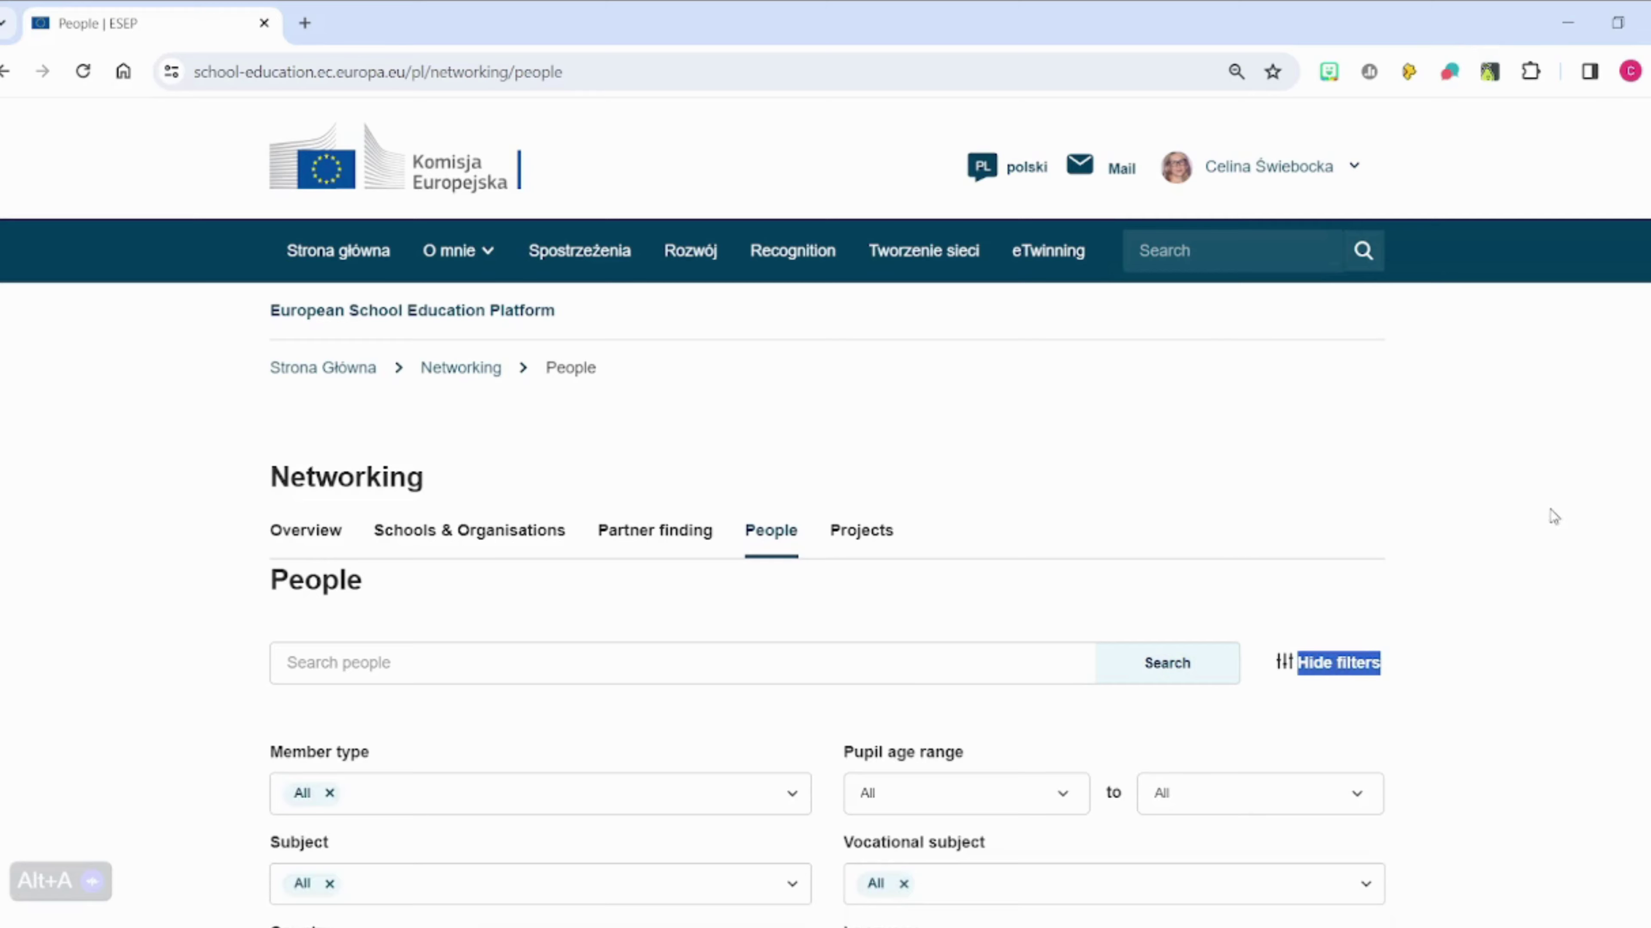
Step: Review the Member type, Pupil age range, Subject, Vocational subject, Country and Language filters of the people search
{"action": "scroll", "coordinate": [825, 494], "scroll_direction": "down", "scroll_amount": 4}
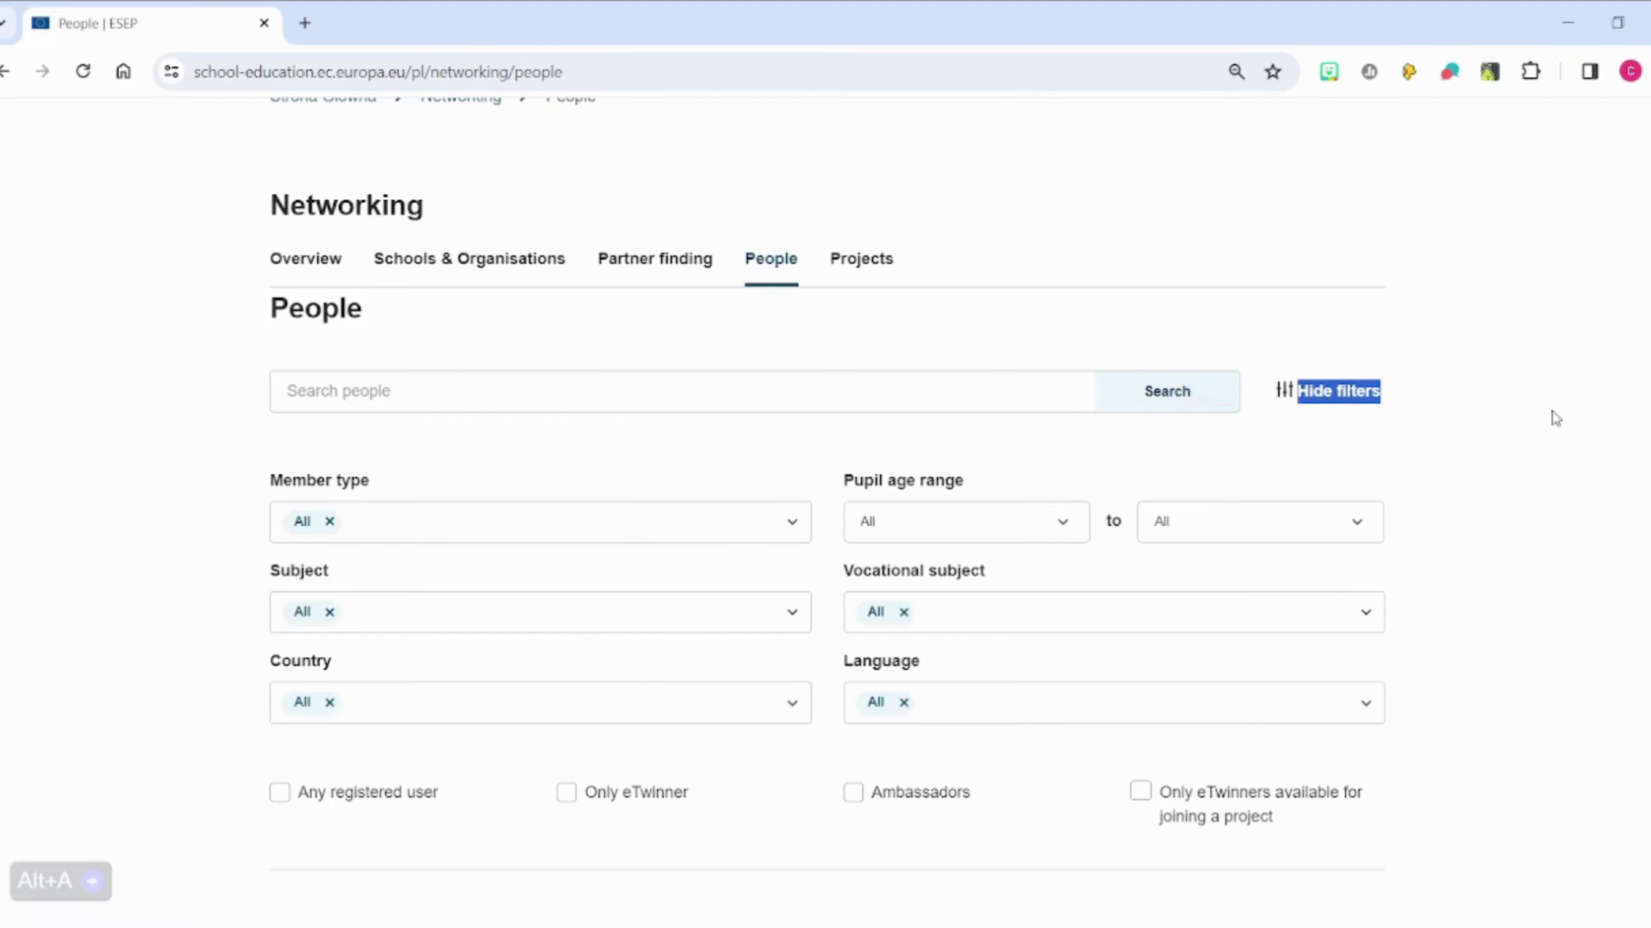
{"action": "left_click_drag", "start_coordinate": [379, 485], "coordinate": [260, 489]}
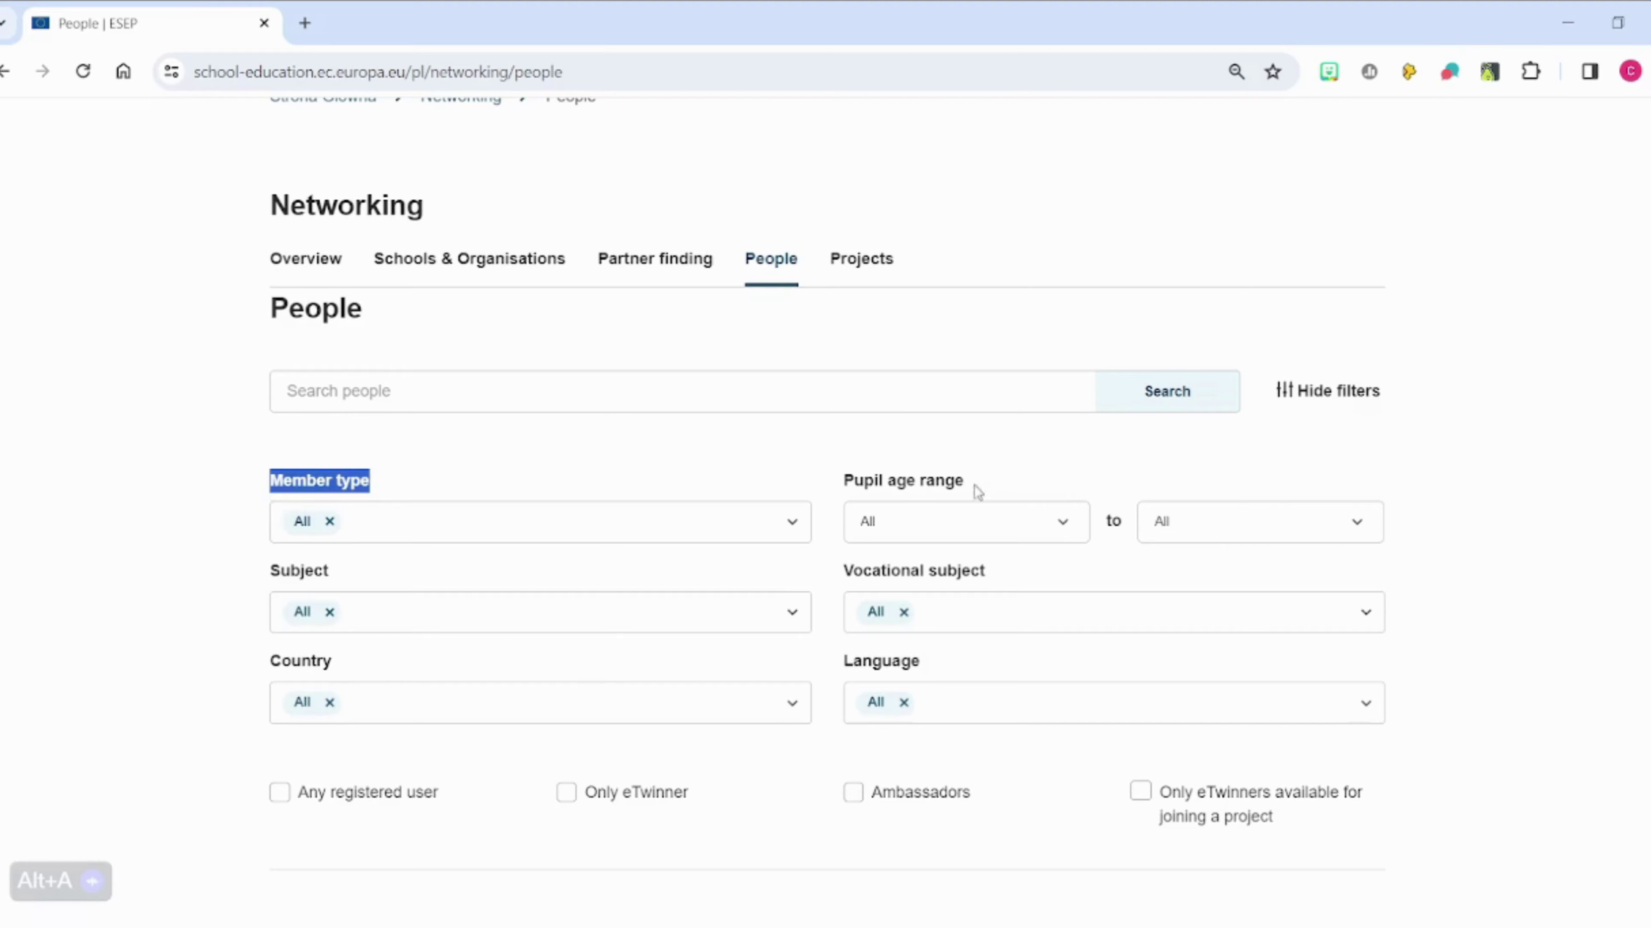
{"action": "left_click_drag", "start_coordinate": [1006, 489], "coordinate": [846, 479]}
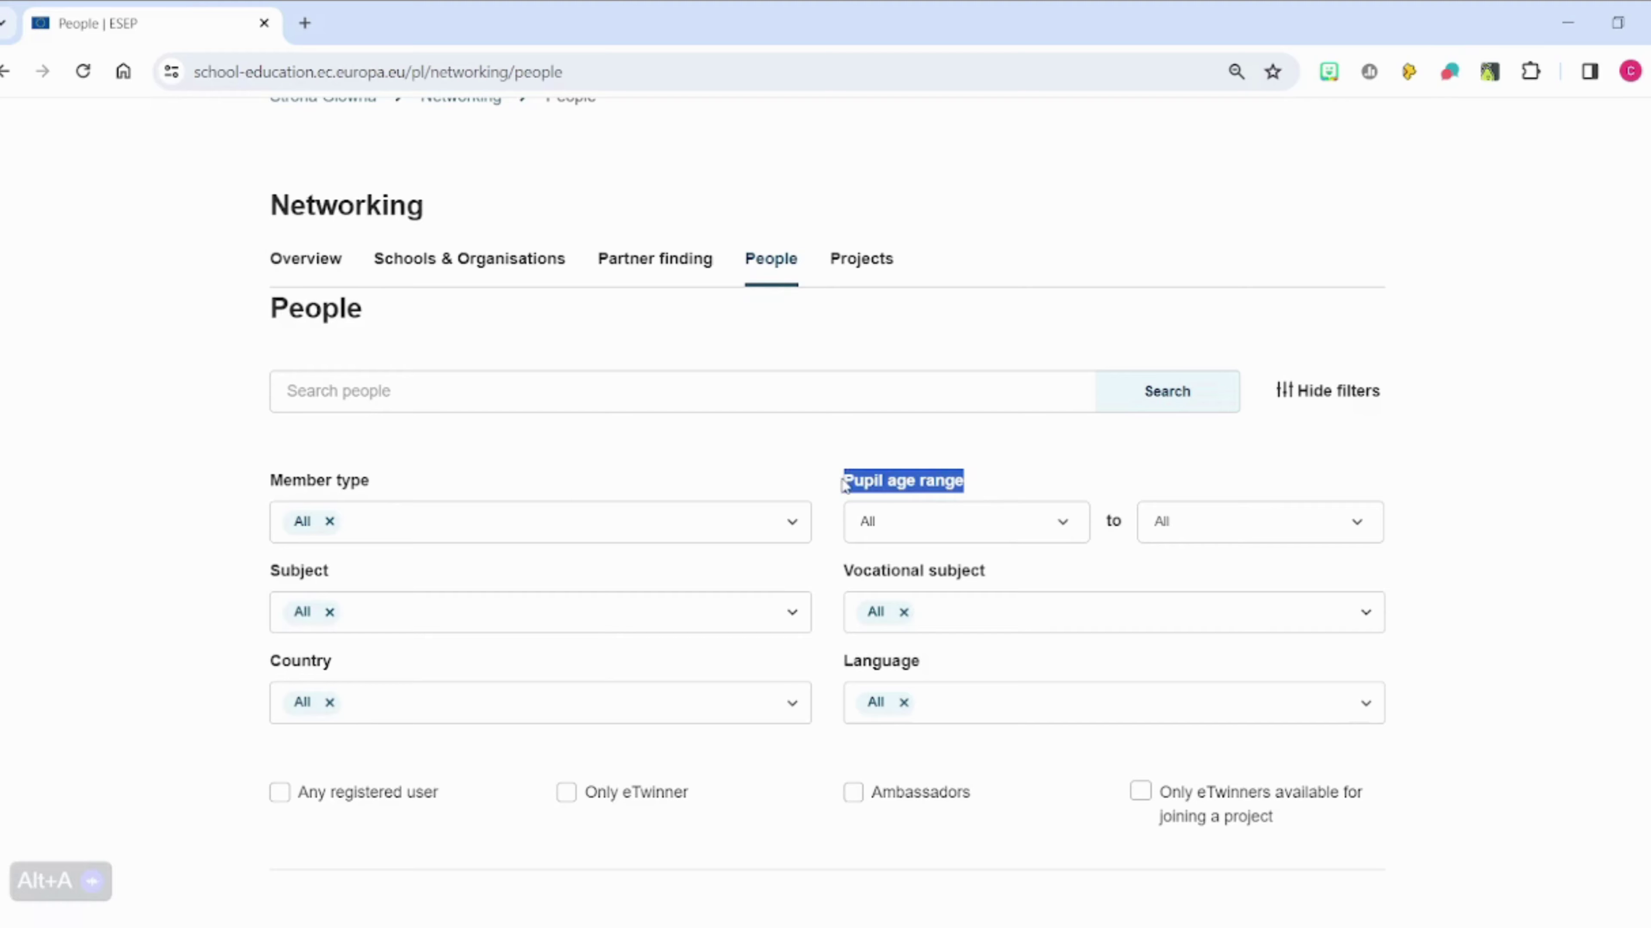
{"action": "left_click_drag", "start_coordinate": [359, 580], "coordinate": [258, 582]}
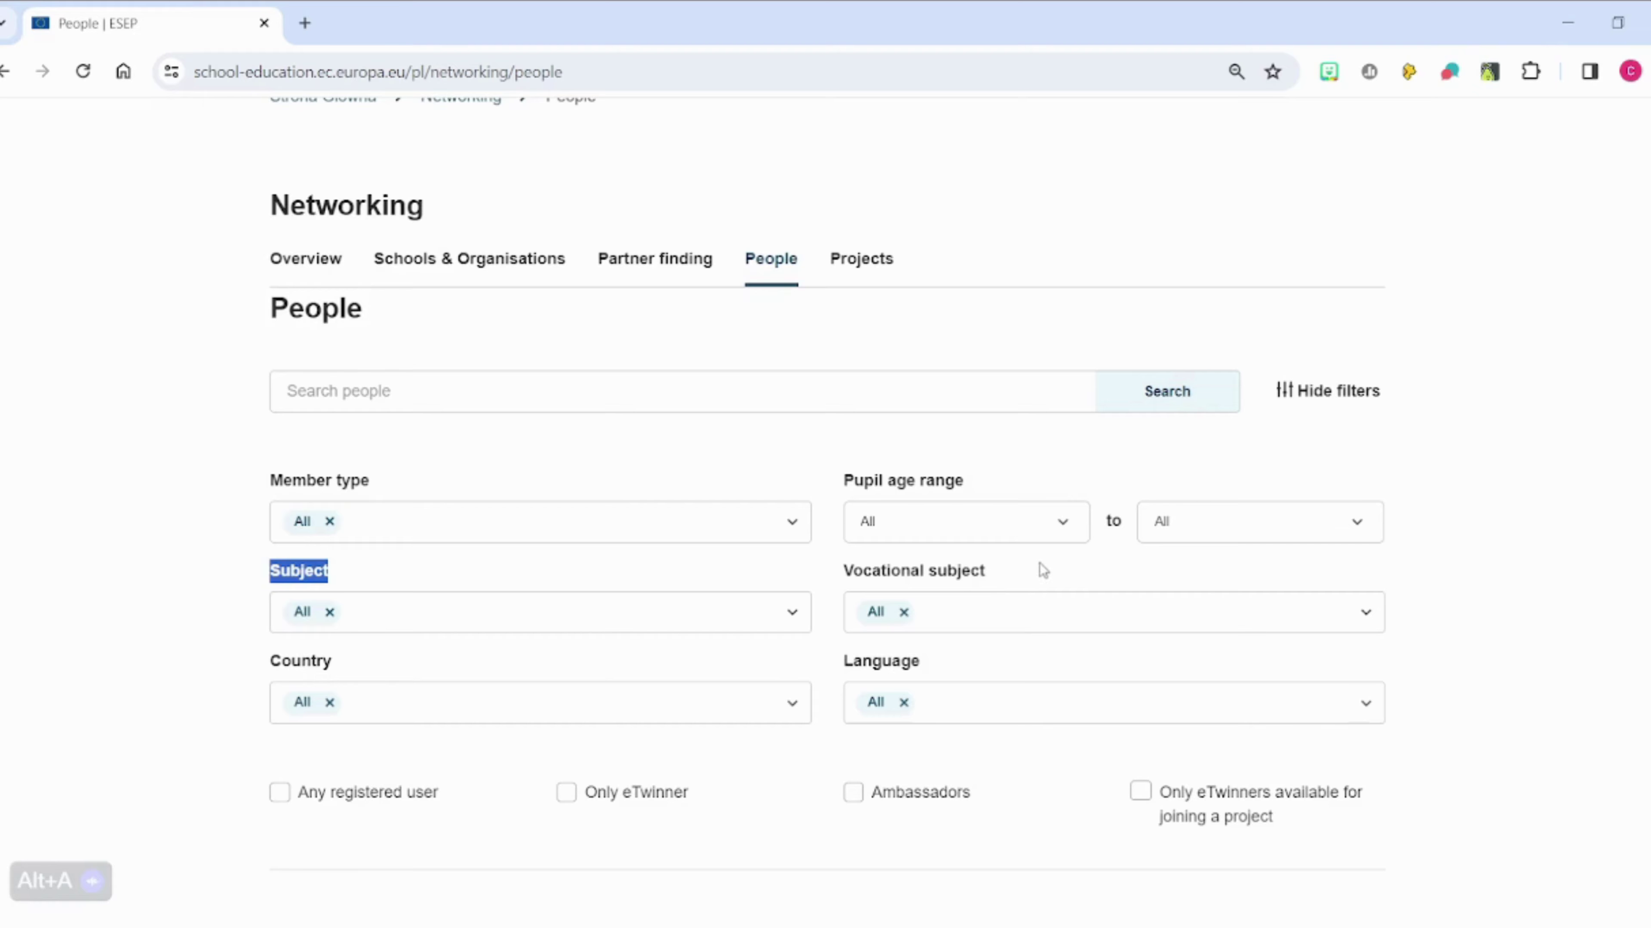
{"action": "left_click_drag", "start_coordinate": [1013, 575], "coordinate": [824, 579]}
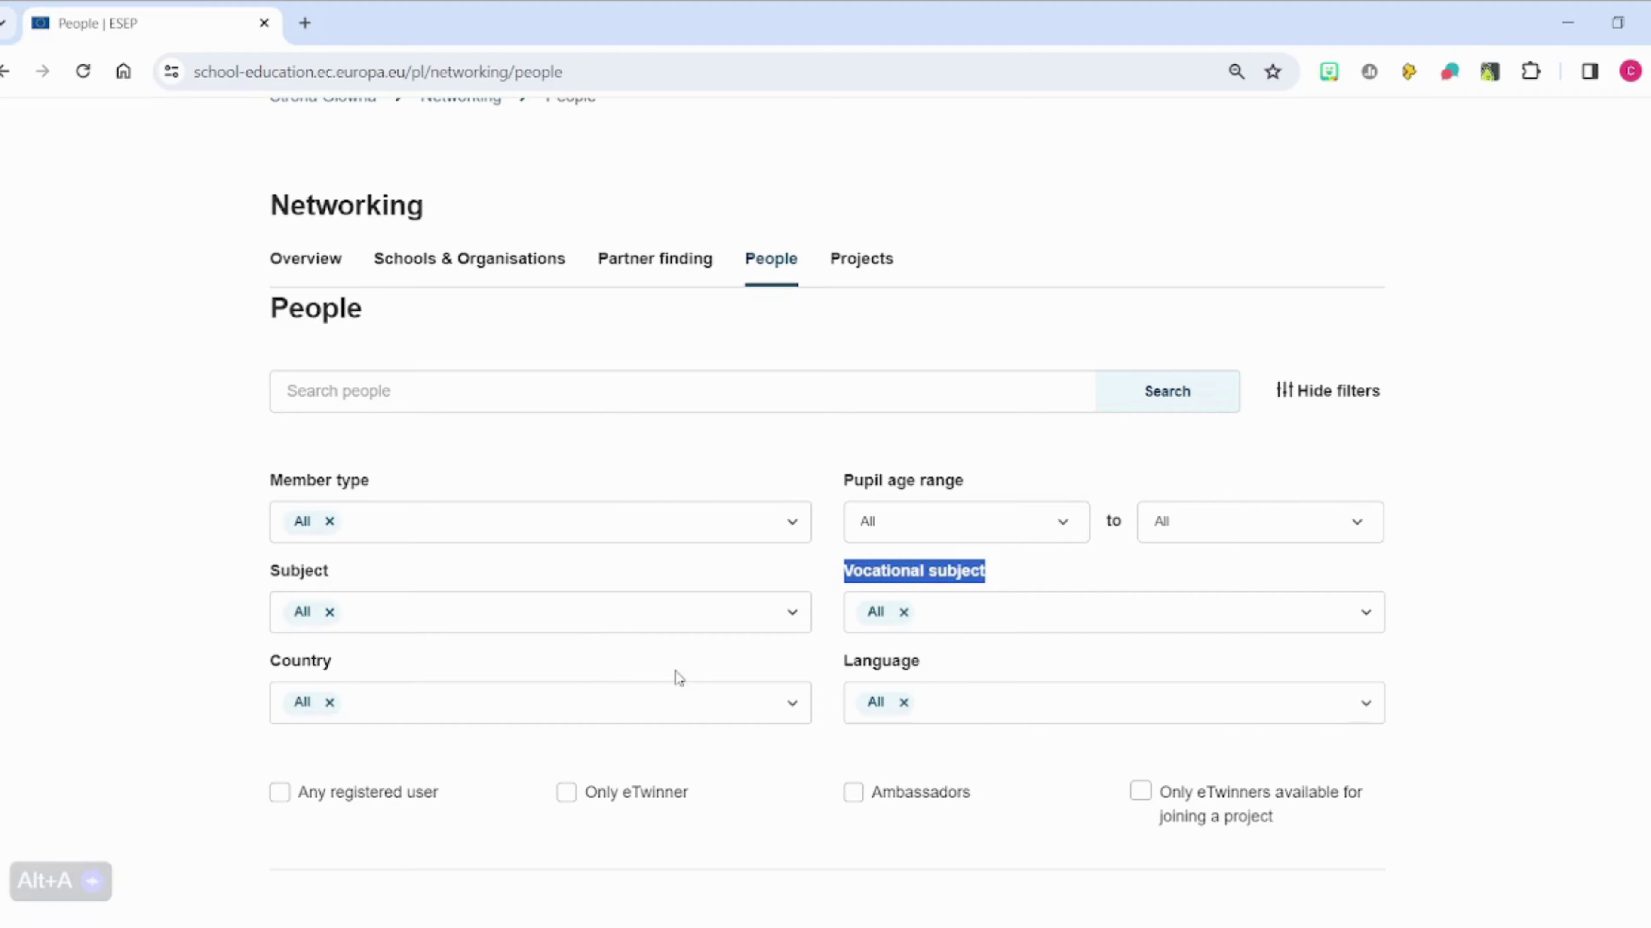
{"action": "left_click_drag", "start_coordinate": [363, 672], "coordinate": [254, 668]}
{"action": "left_click_drag", "start_coordinate": [954, 665], "coordinate": [829, 663]}
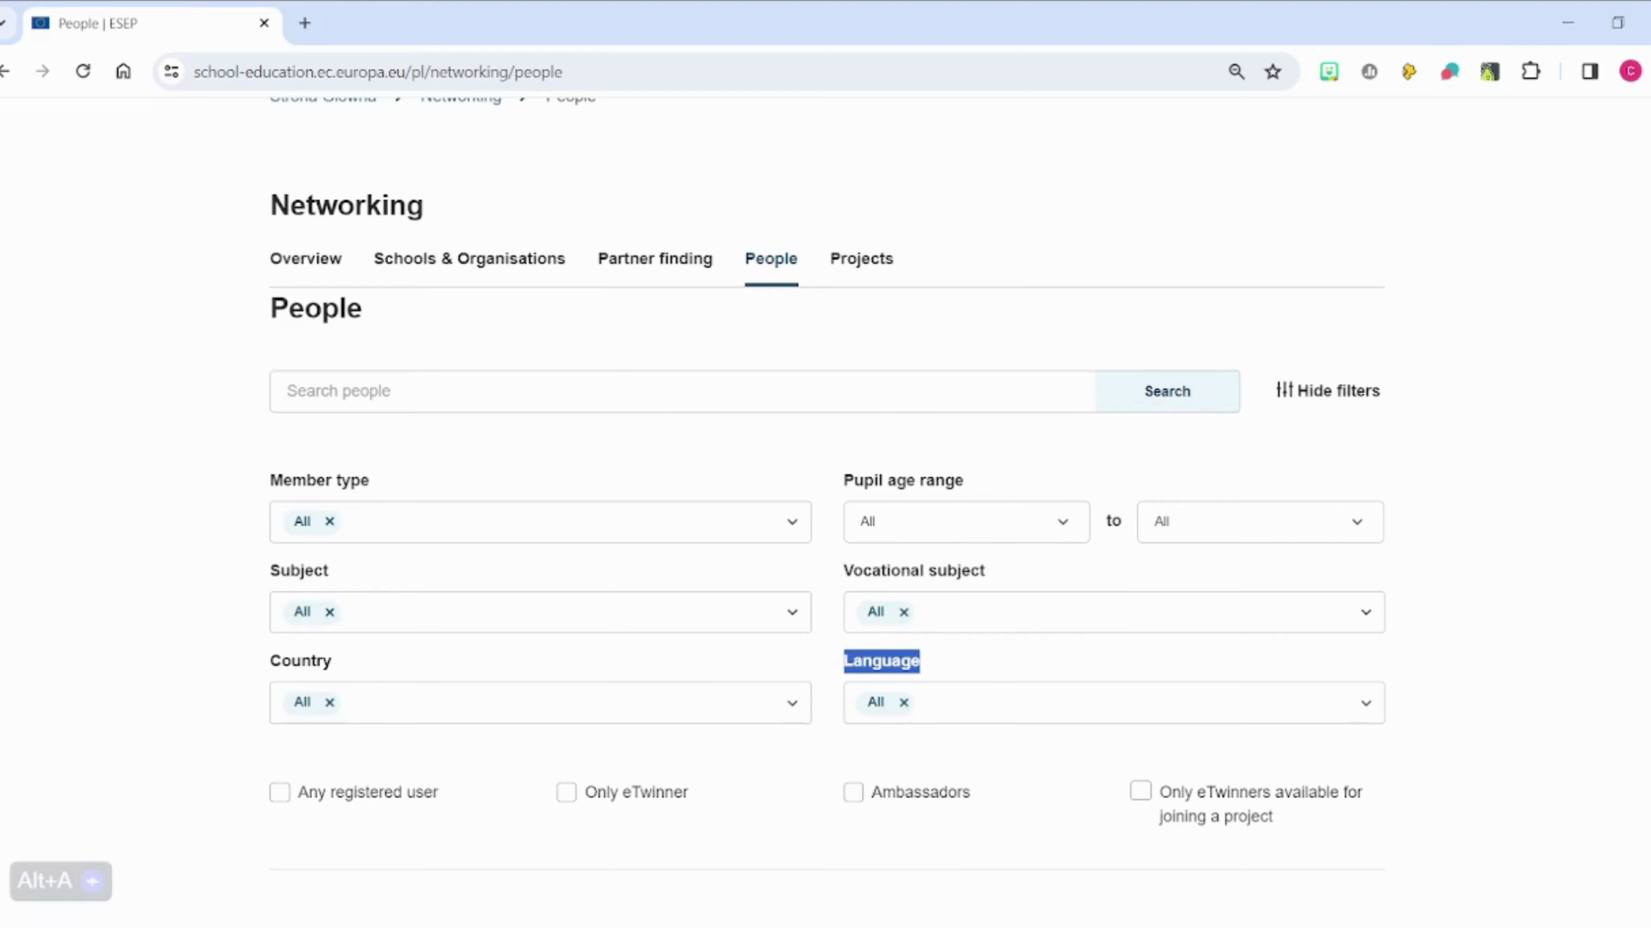
Step: Review the filter options for any registered user, only eTwinners, ambassadors and eTwinners available for joining a project
{"action": "scroll", "coordinate": [825, 520], "scroll_direction": "down", "scroll_amount": 3}
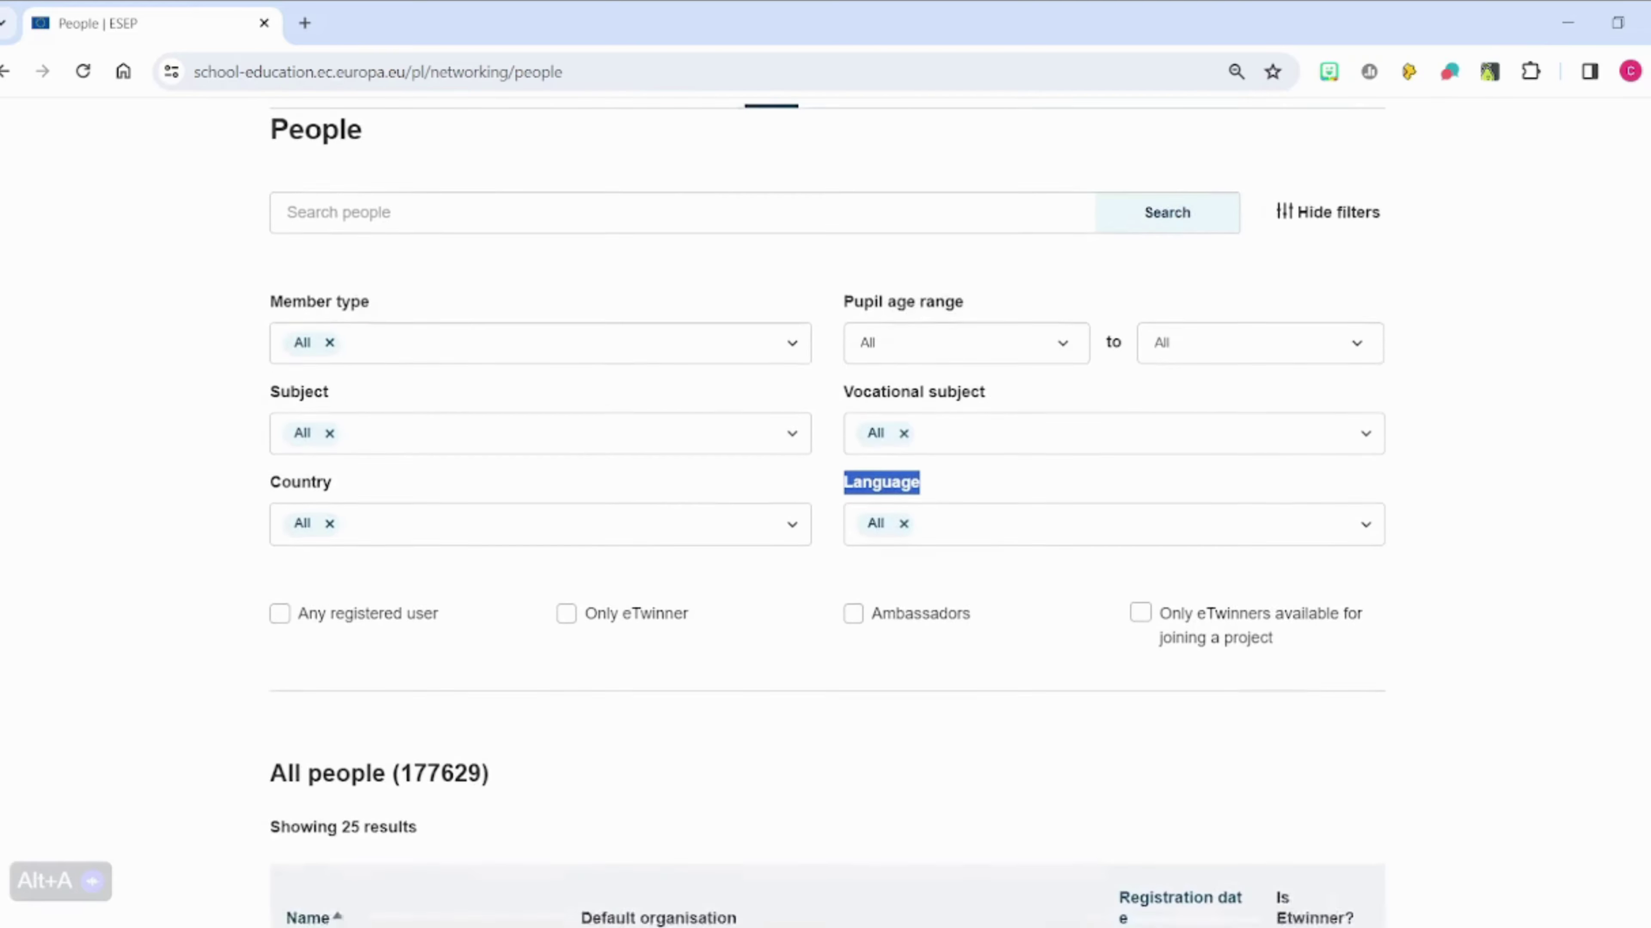
{"action": "scroll", "coordinate": [825, 514], "scroll_direction": "down", "scroll_amount": 1}
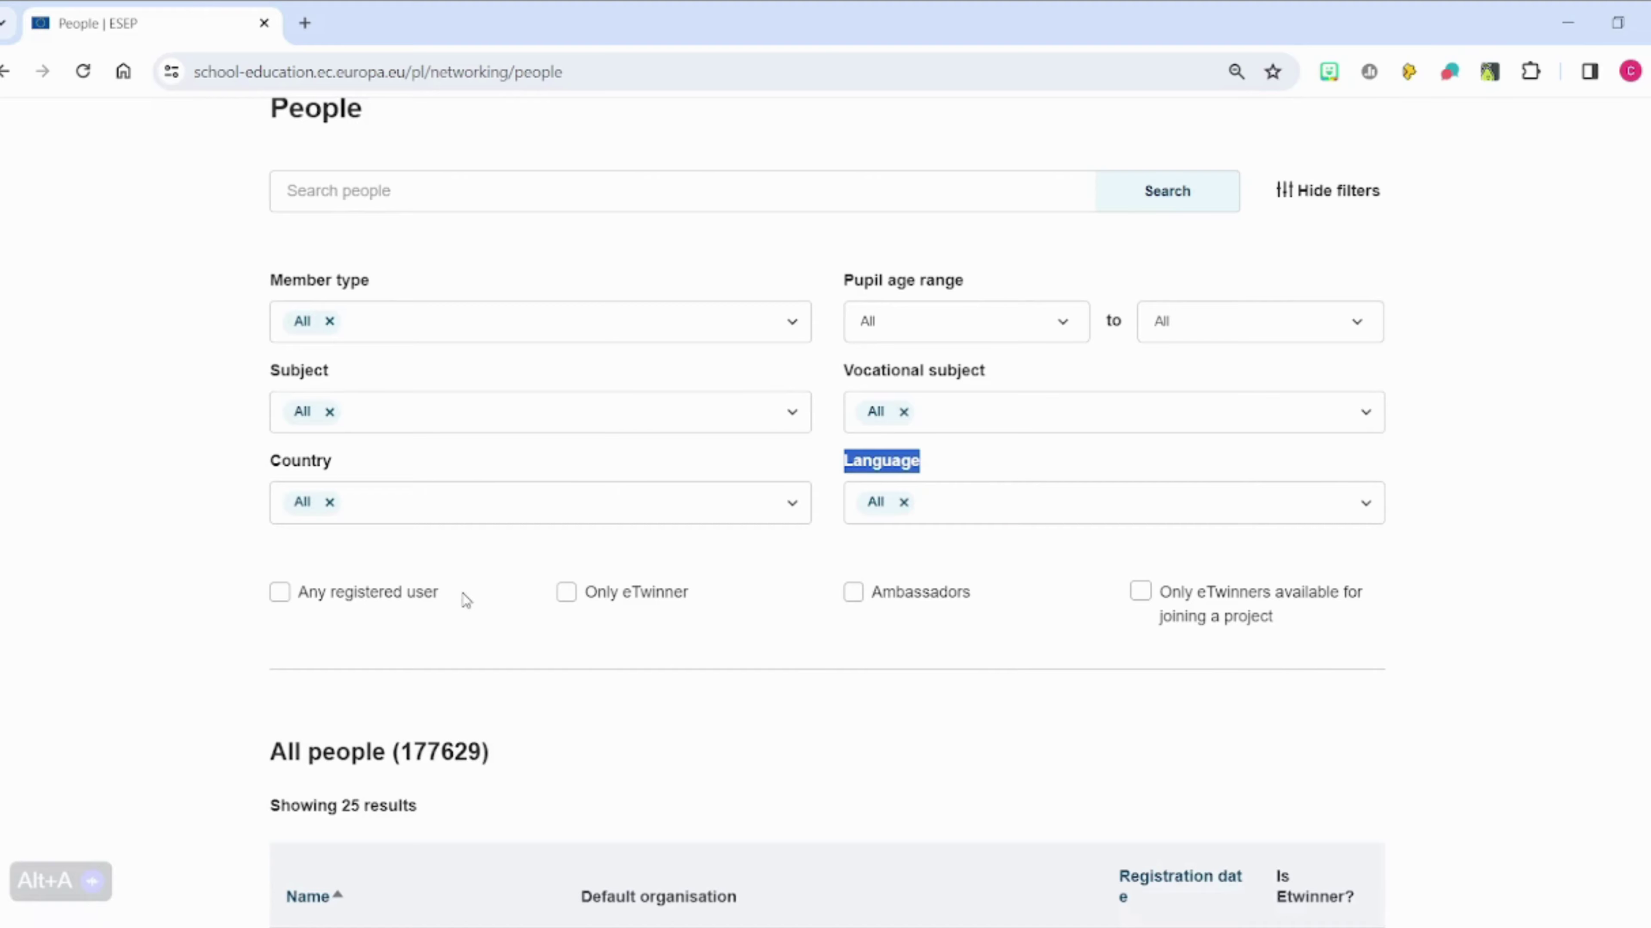
{"action": "left_click_drag", "start_coordinate": [450, 597], "coordinate": [305, 610]}
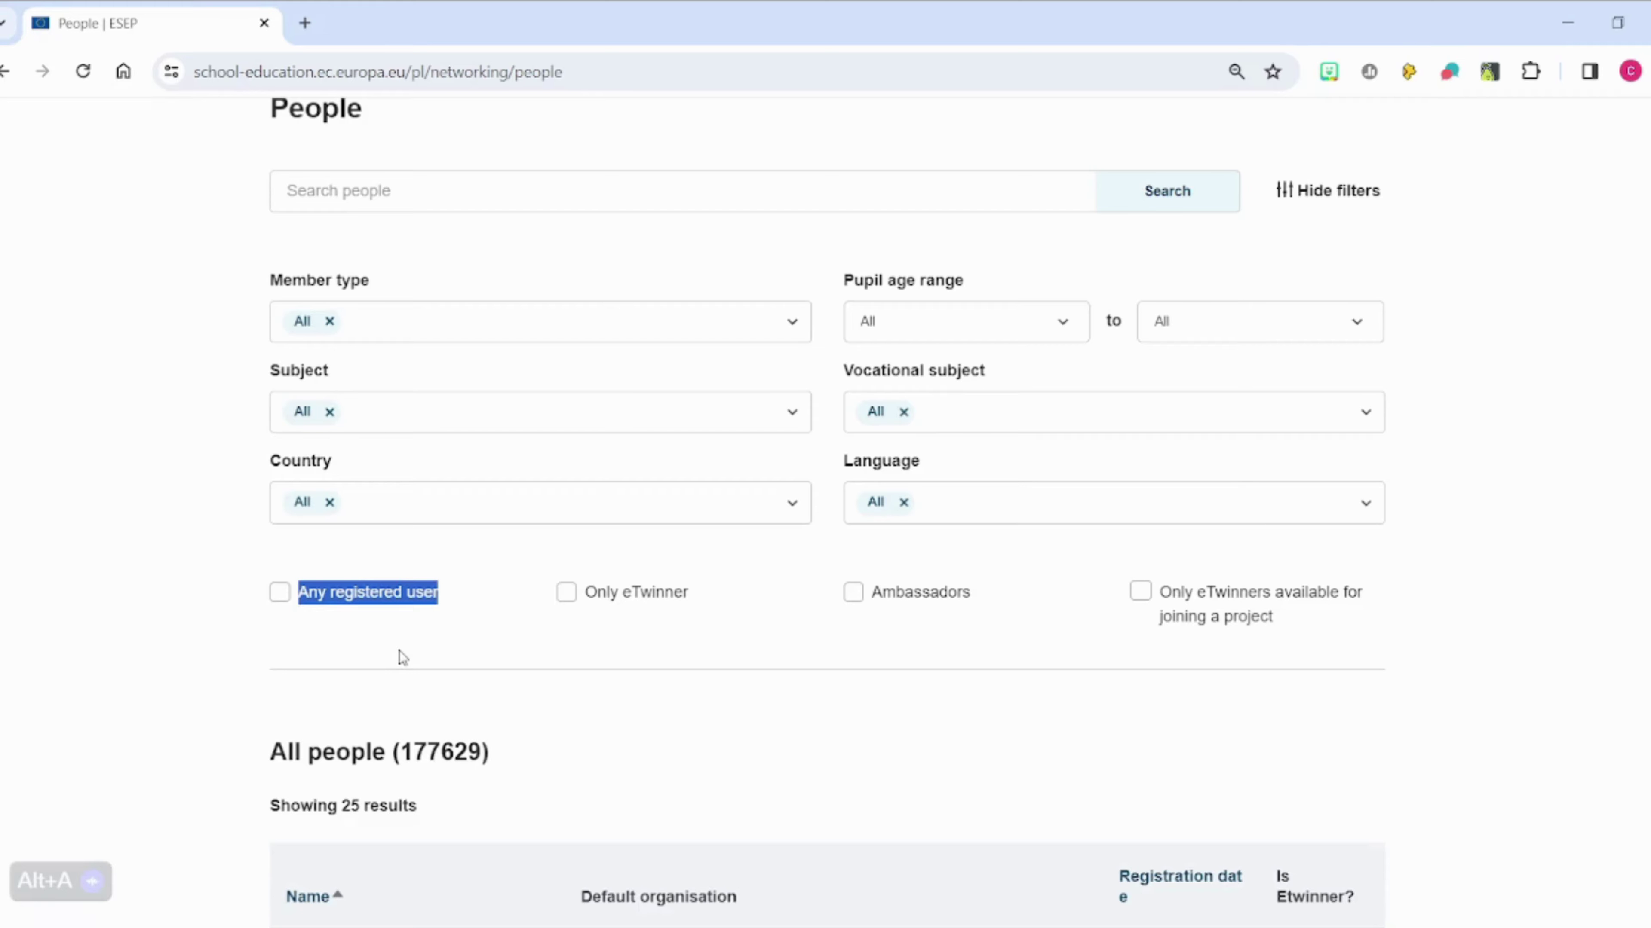
{"action": "left_click", "coordinate": [720, 602]}
{"action": "left_click_drag", "start_coordinate": [707, 605], "coordinate": [596, 610]}
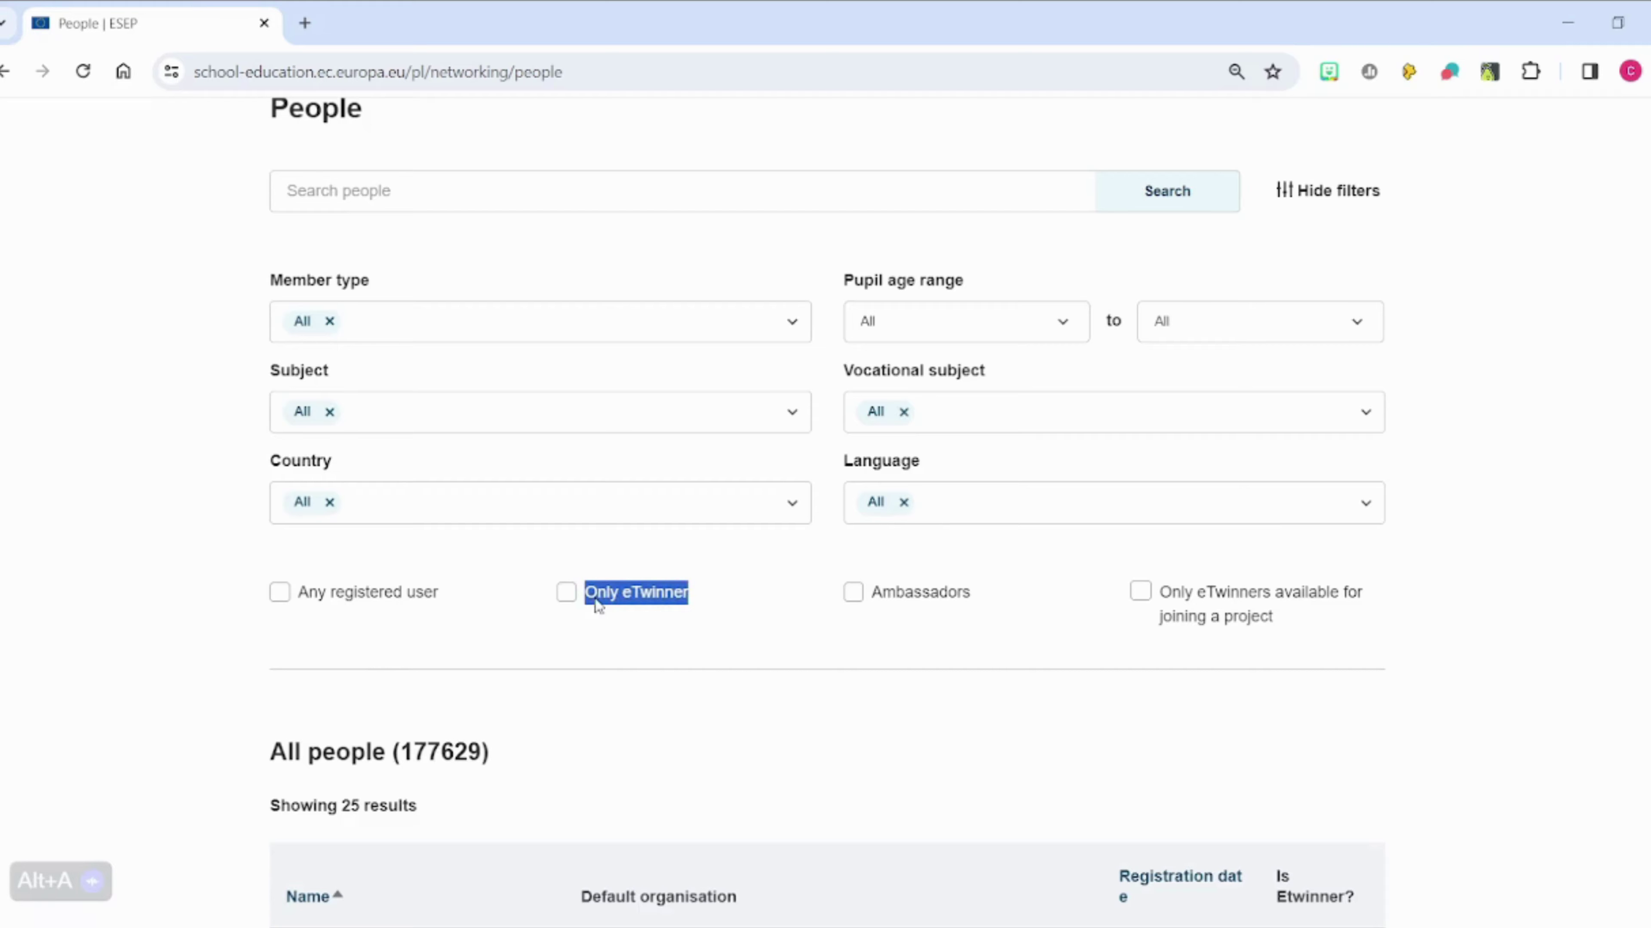
{"action": "left_click", "coordinate": [1006, 599]}
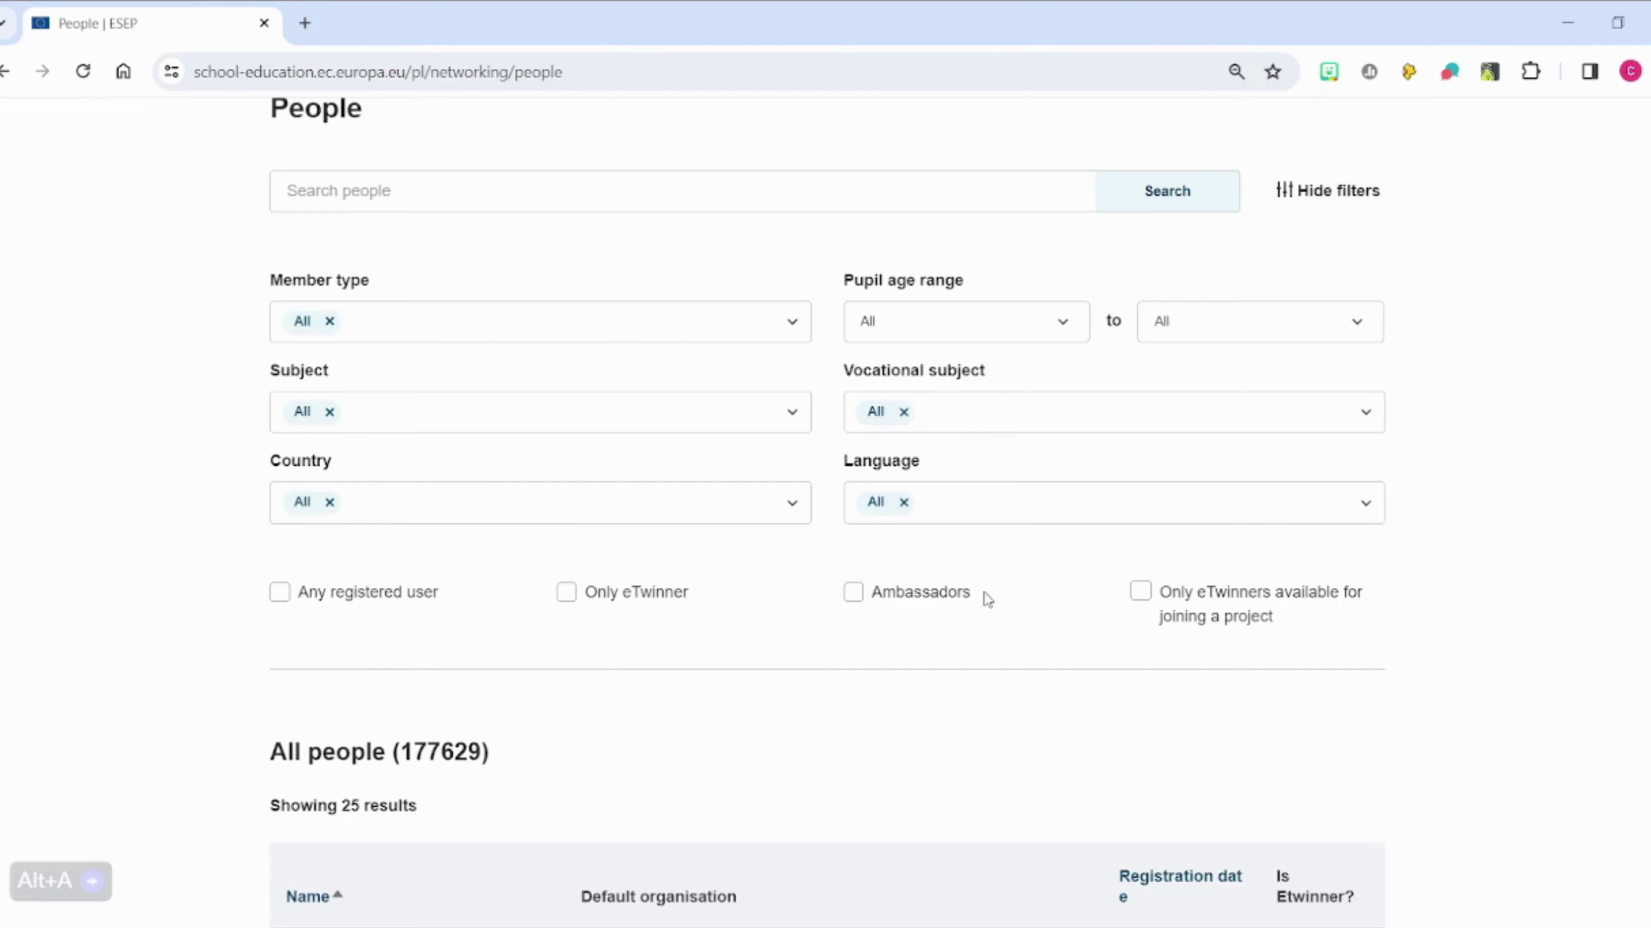
{"action": "left_click_drag", "start_coordinate": [984, 597], "coordinate": [869, 595]}
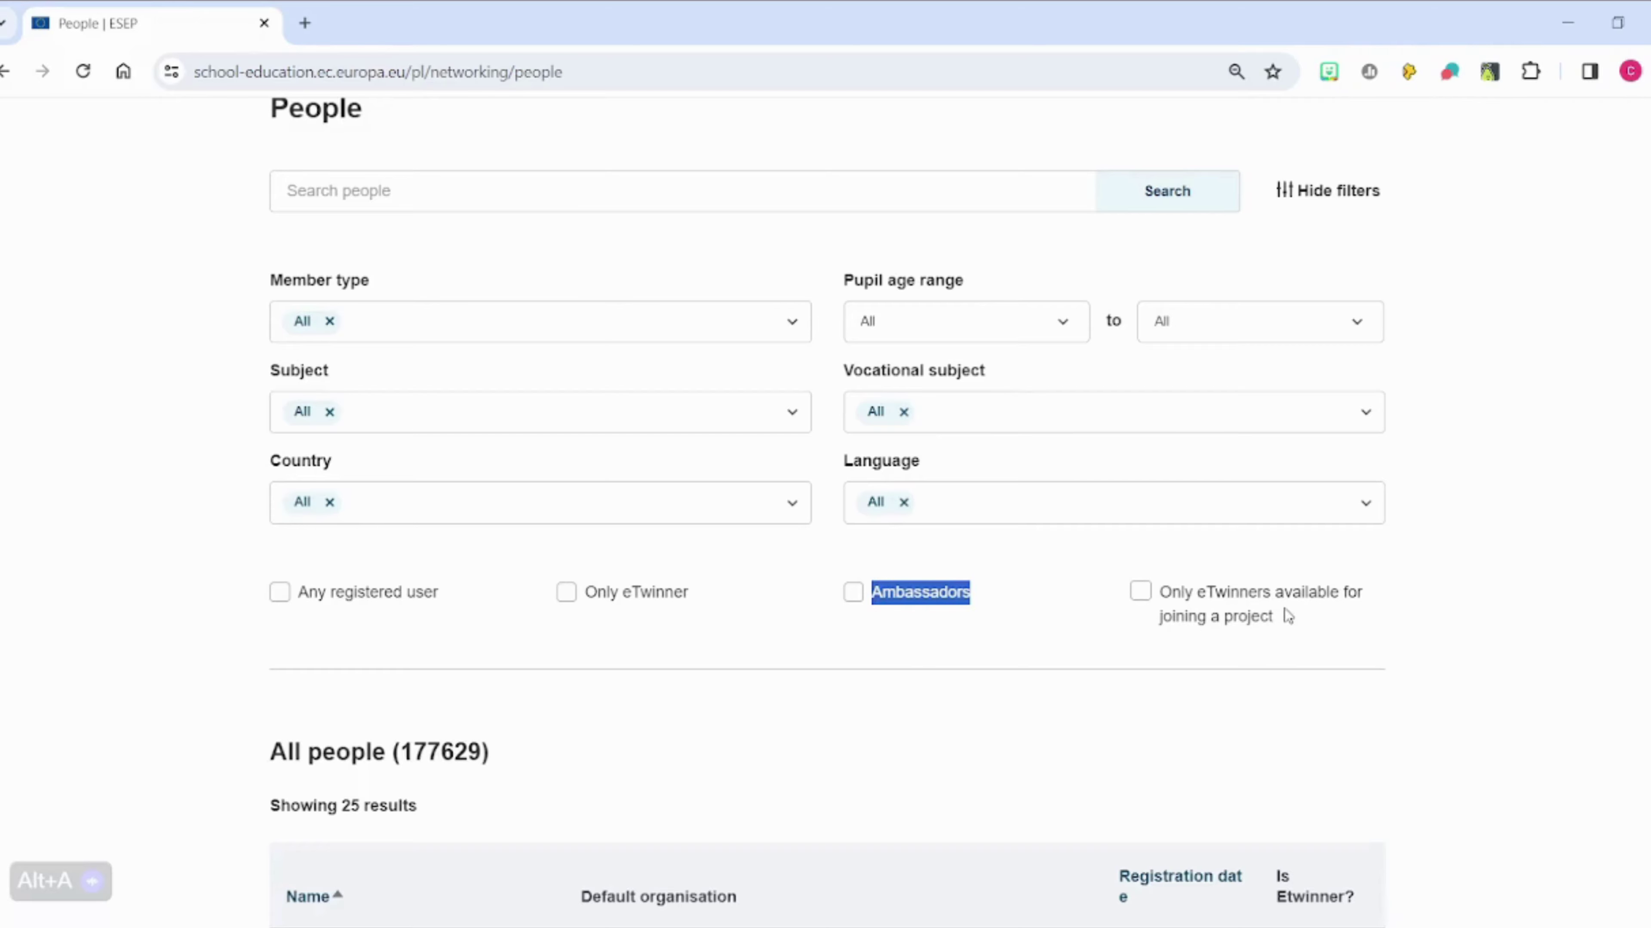
{"action": "left_click_drag", "start_coordinate": [1287, 616], "coordinate": [1157, 587]}
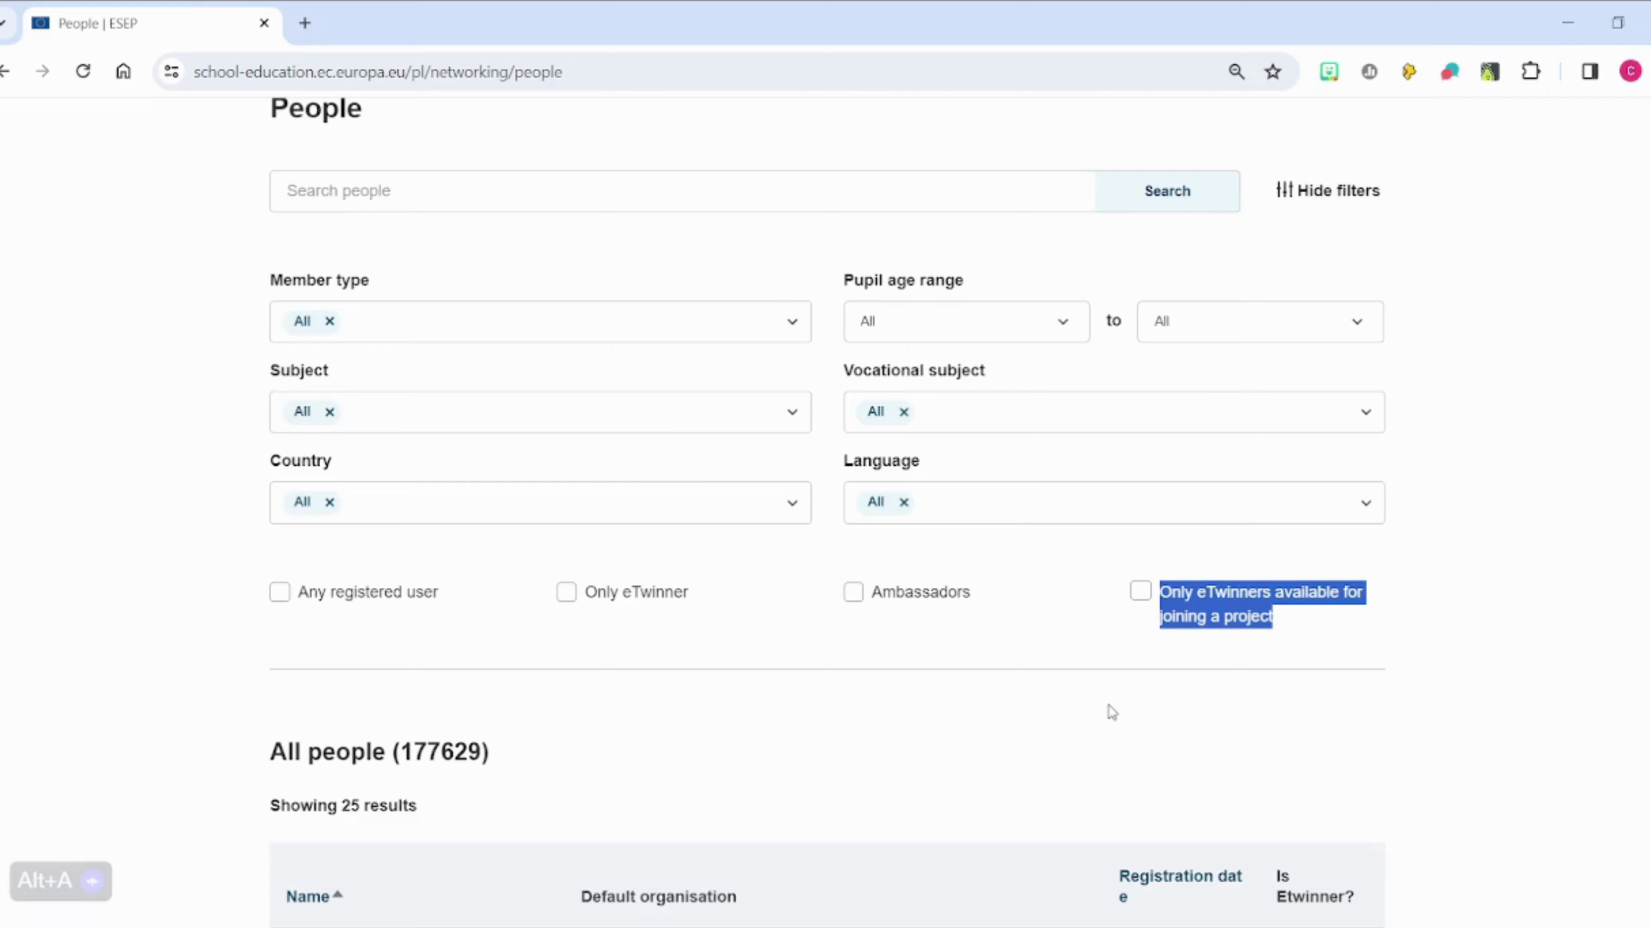
Step: Filter the people to only eTwinners available for joining a project, with the member type Teacher
{"action": "left_click", "coordinate": [1143, 595]}
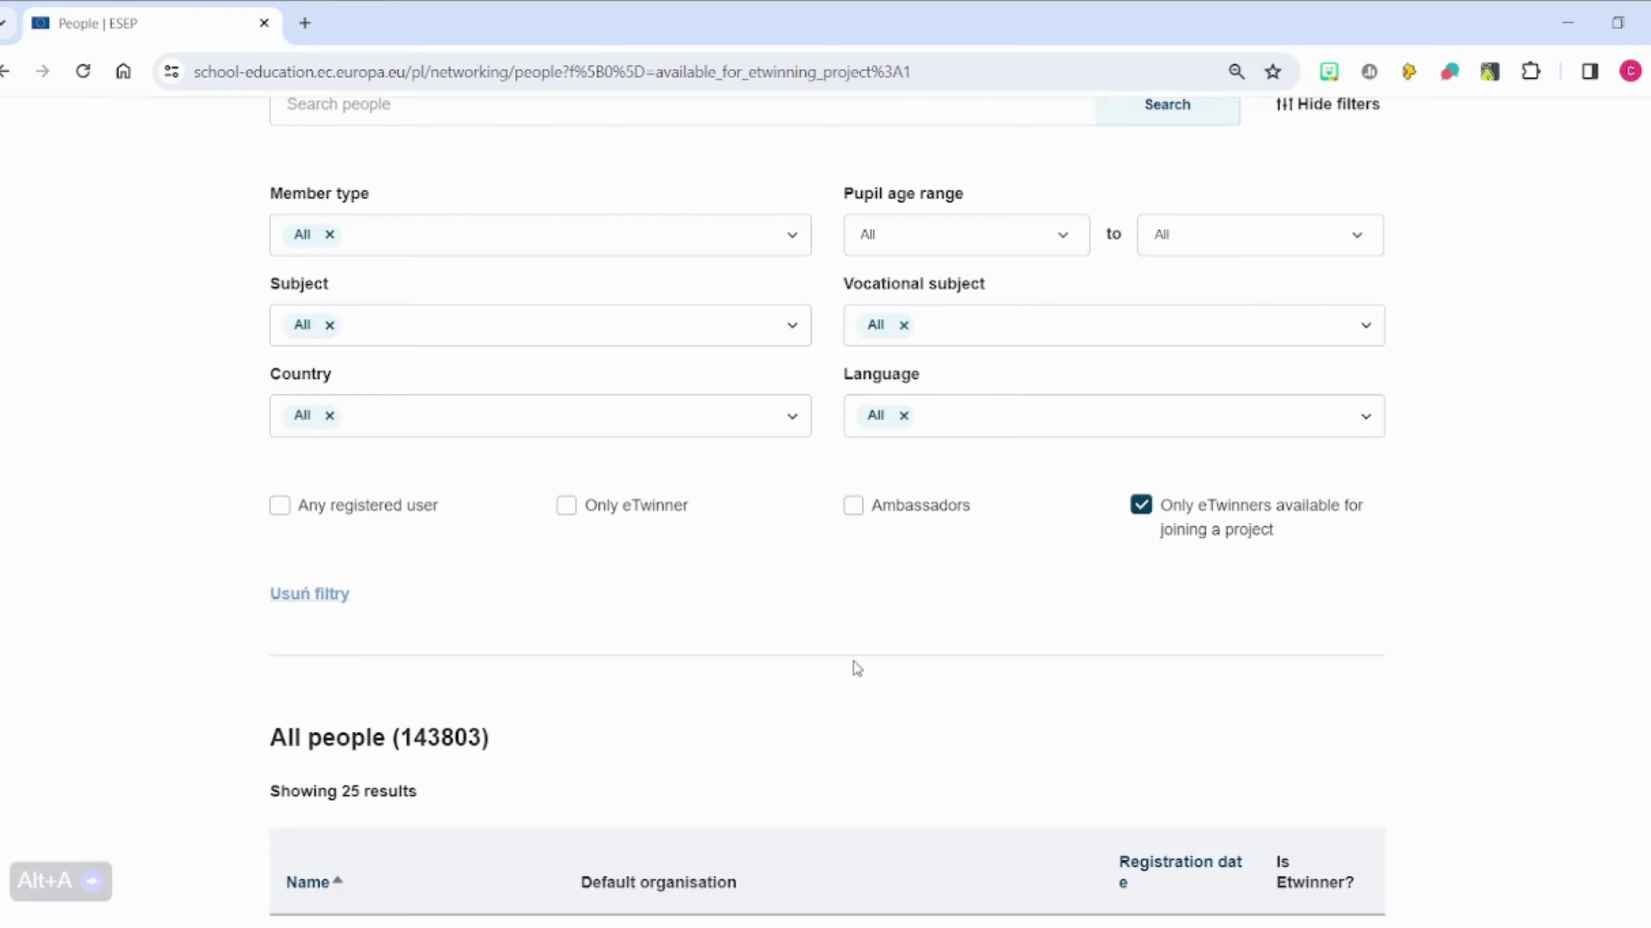
{"action": "left_click", "coordinate": [699, 239]}
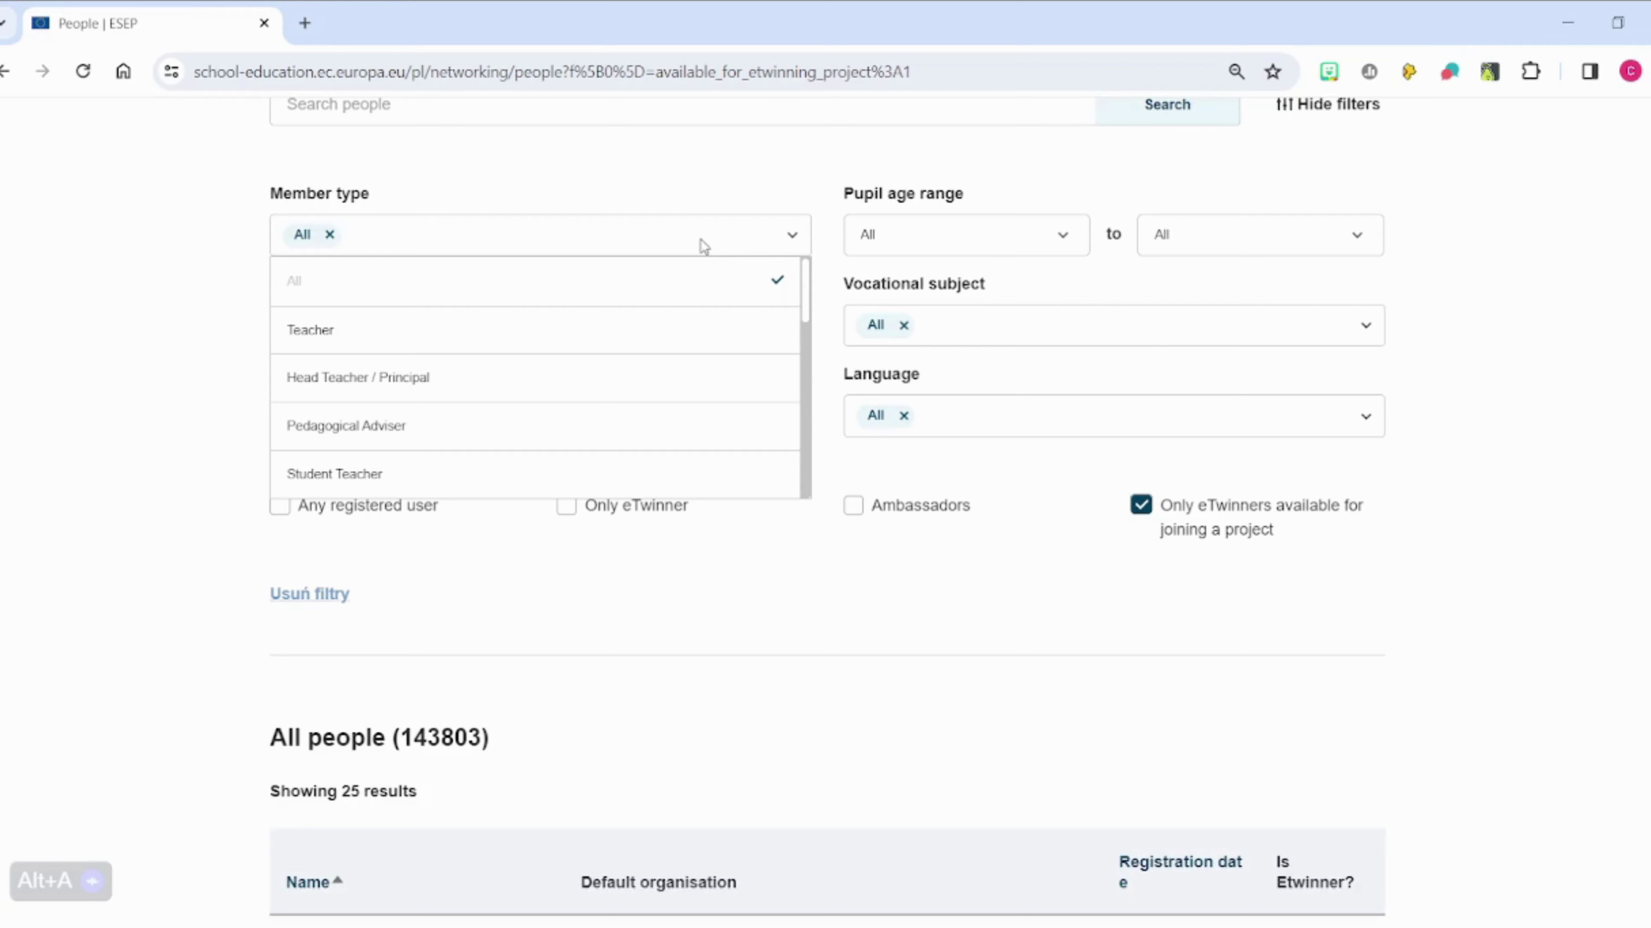
{"action": "left_click", "coordinate": [702, 338]}
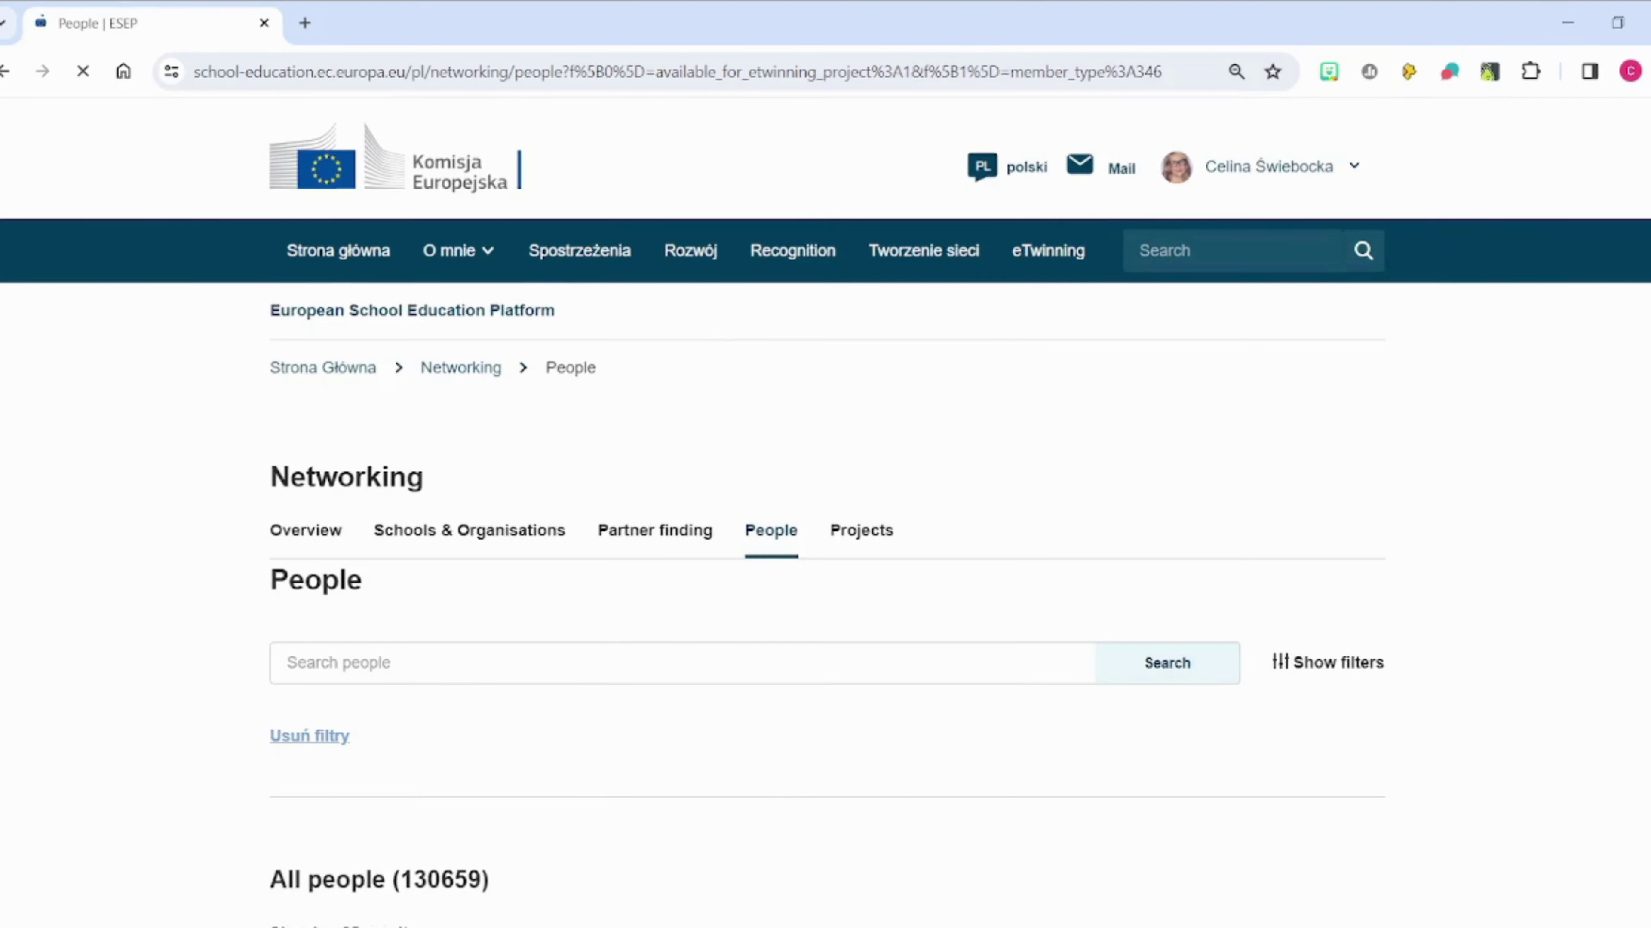
Step: Set the pupil age range filter from 8 to 11
{"action": "scroll", "coordinate": [1105, 365], "scroll_direction": "down", "scroll_amount": 7}
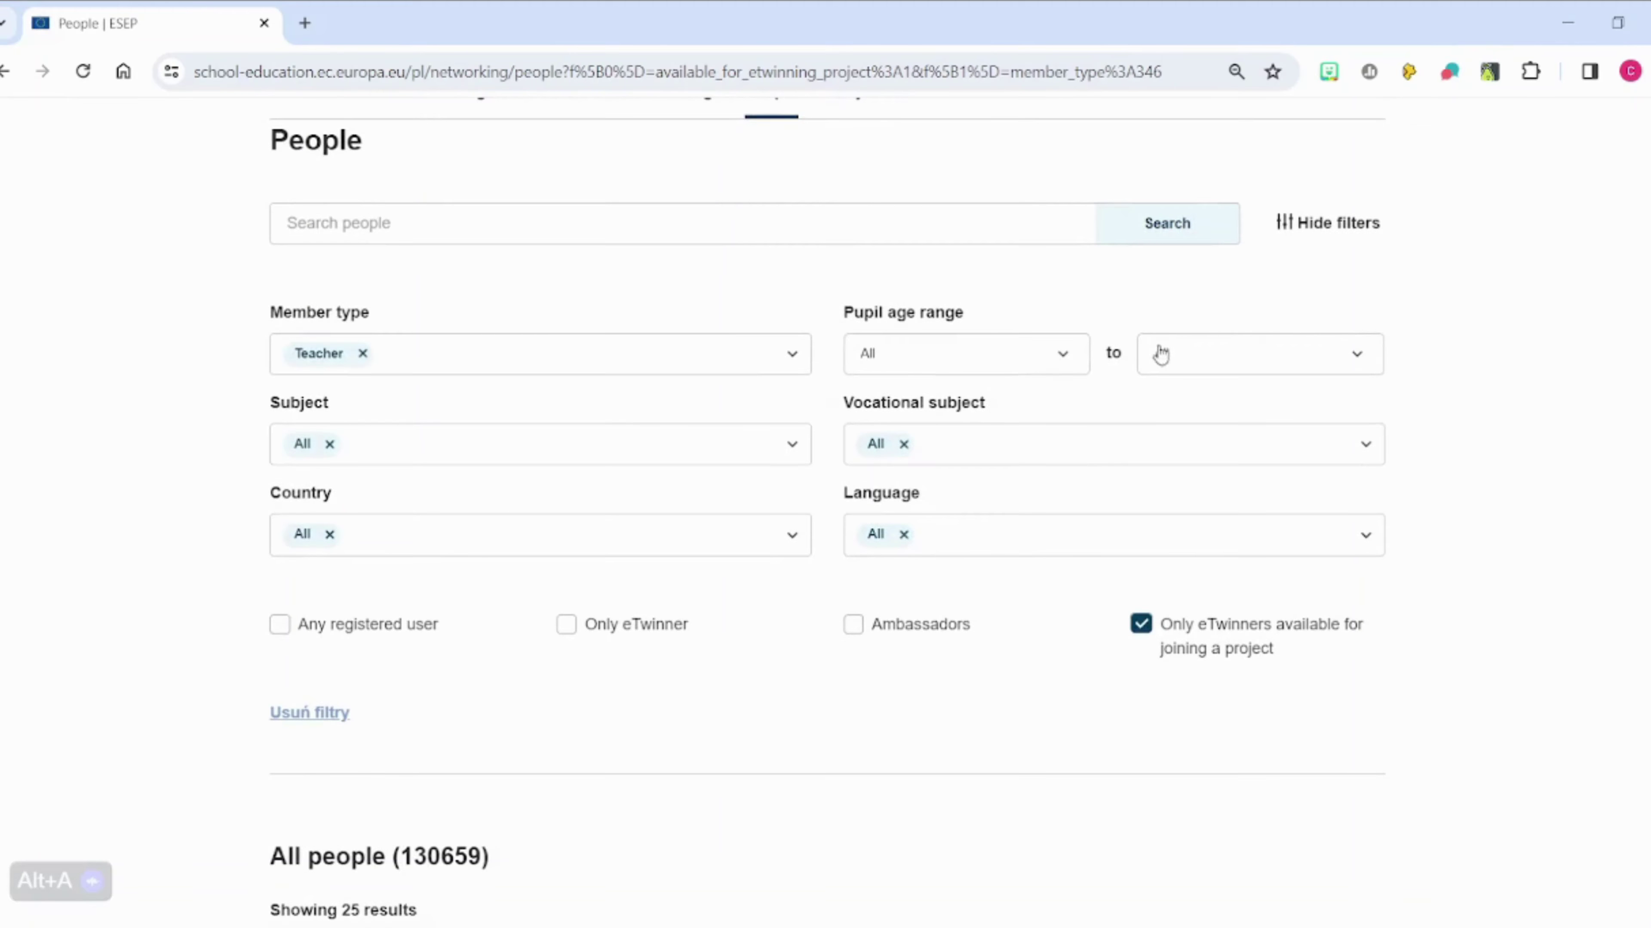
{"action": "left_click", "coordinate": [1050, 365]}
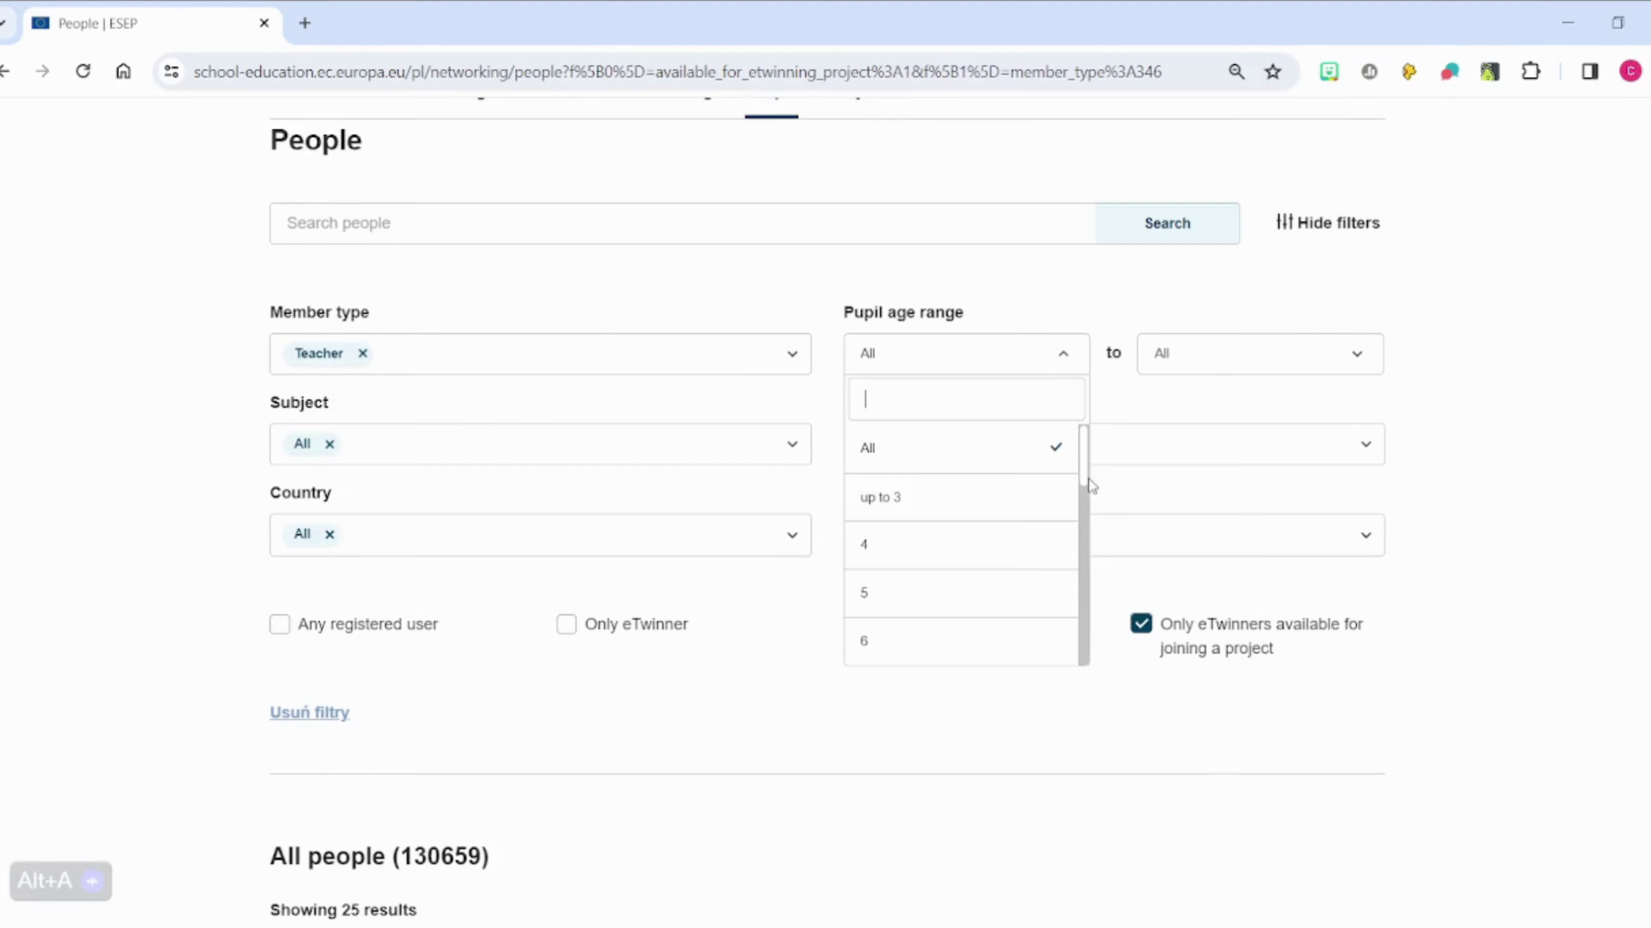
{"action": "left_click_drag", "start_coordinate": [1084, 478], "coordinate": [1078, 513]}
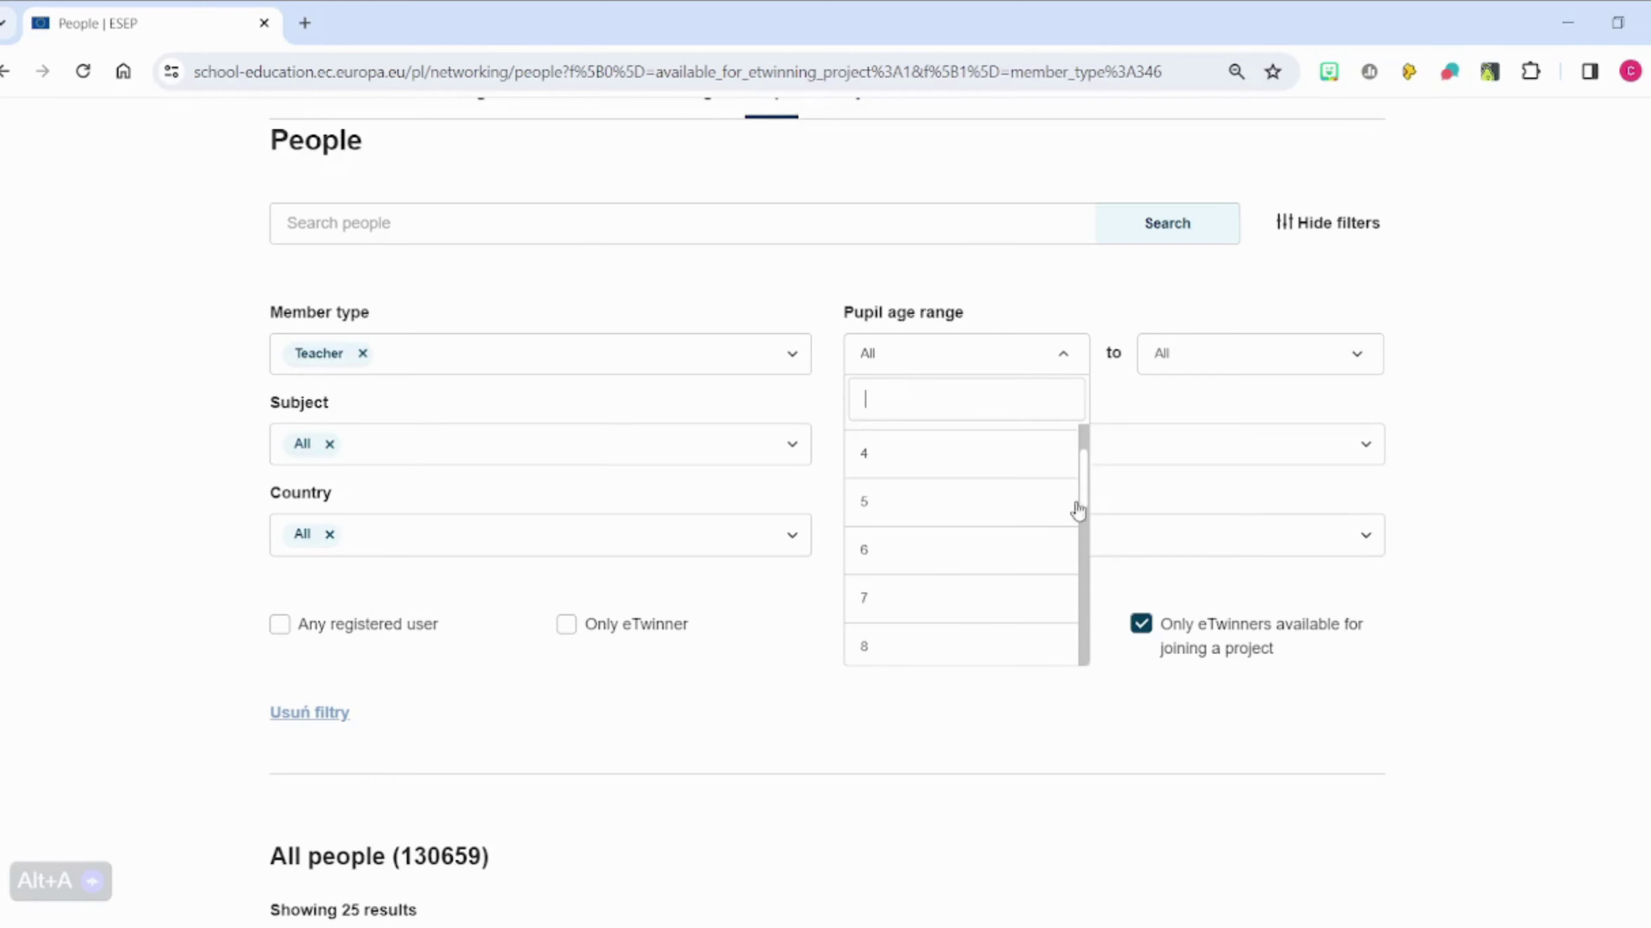
{"action": "left_click", "coordinate": [937, 642]}
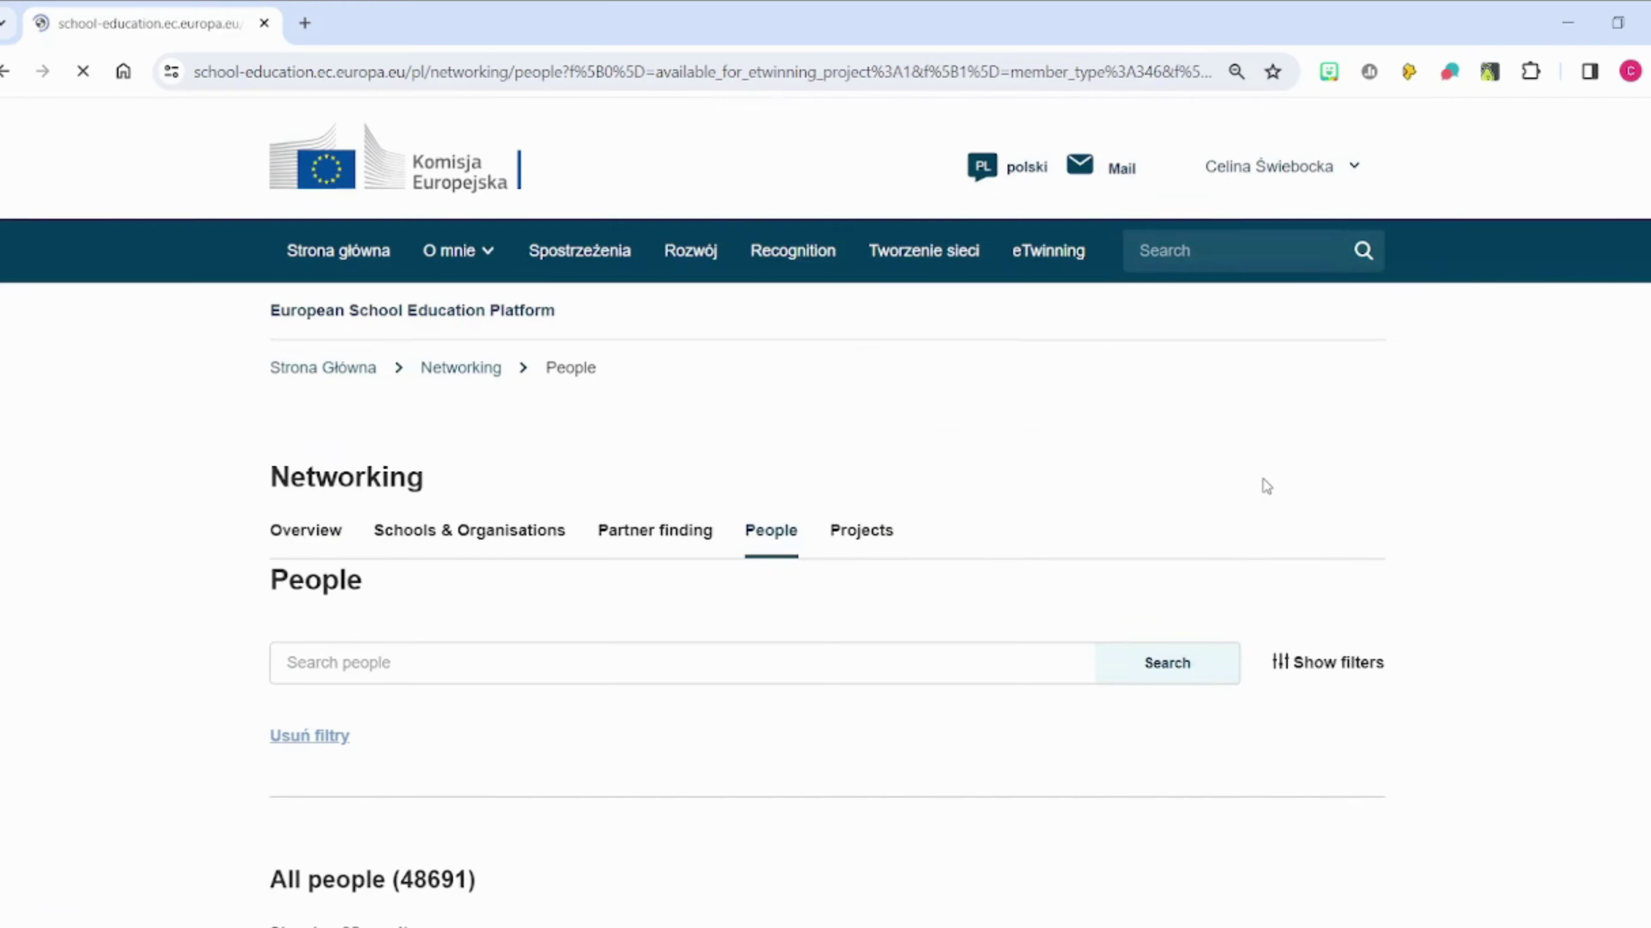
{"action": "scroll", "coordinate": [1382, 320], "scroll_direction": "down", "scroll_amount": 5}
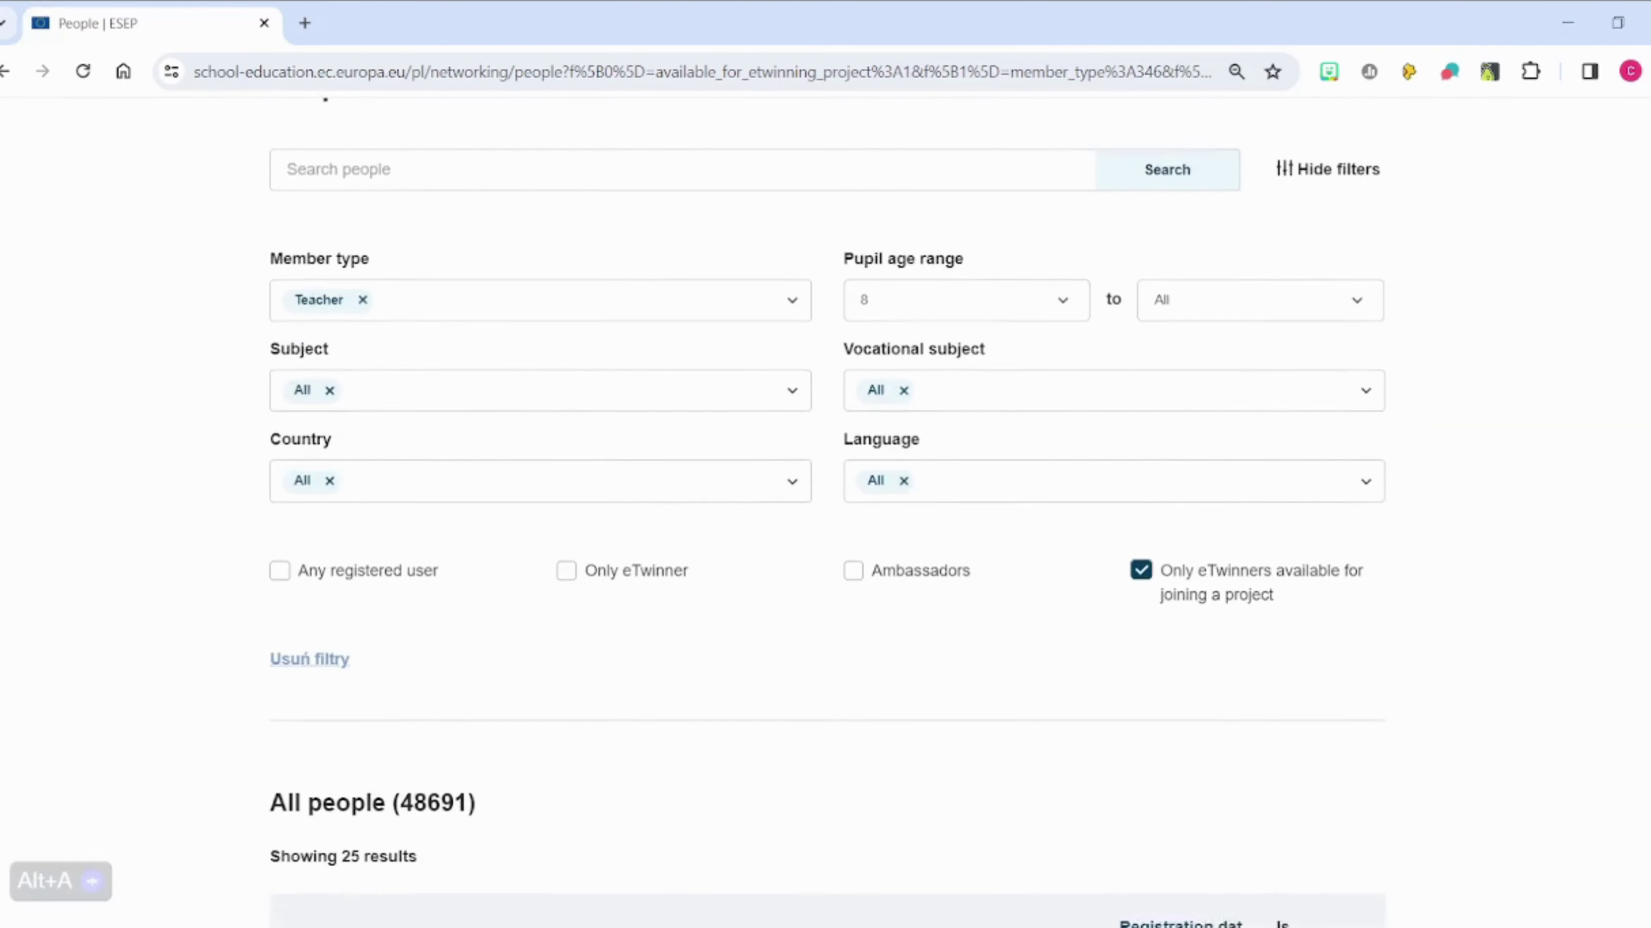
{"action": "left_click", "coordinate": [1294, 292]}
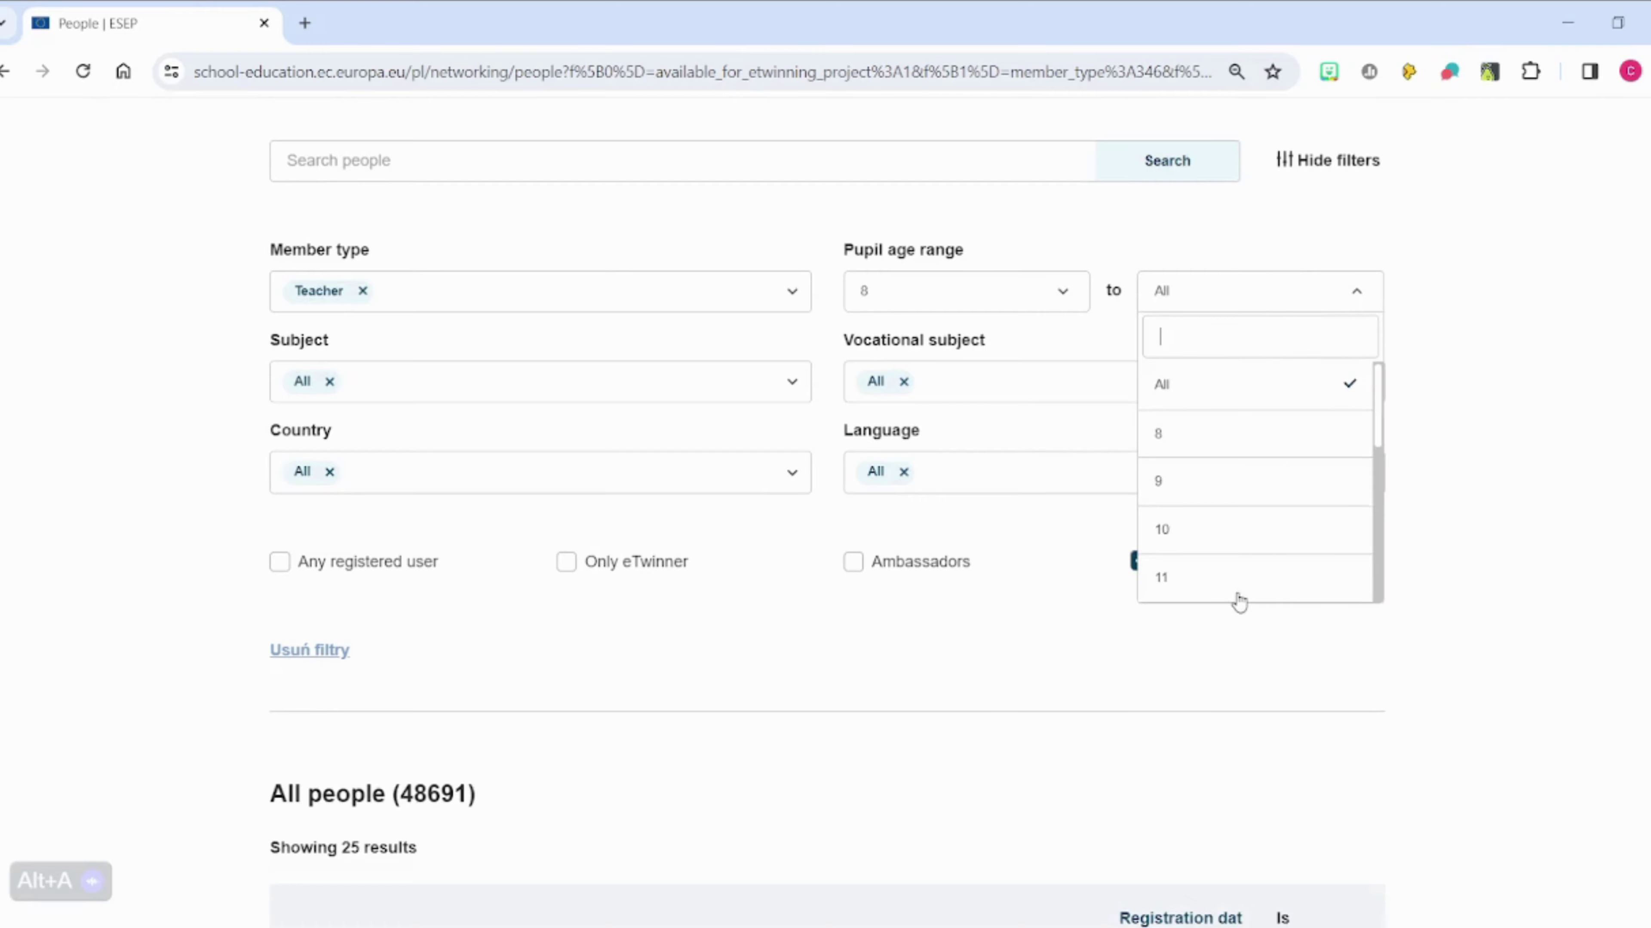
{"action": "left_click", "coordinate": [1240, 580]}
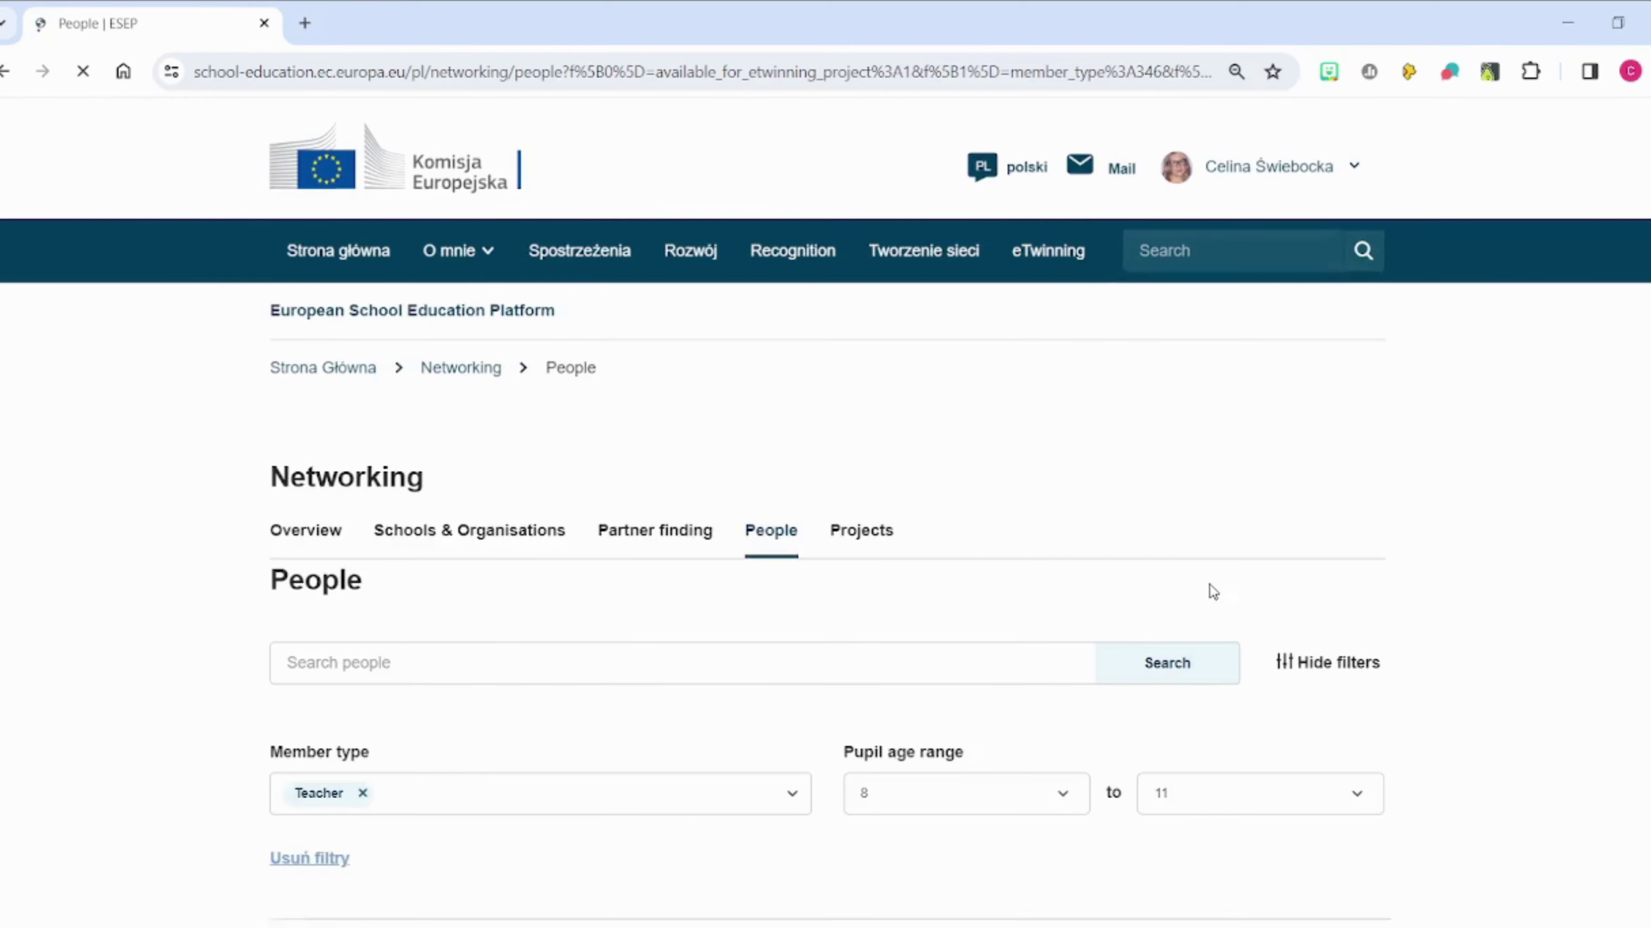
Step: Filter the people by the subject Foreign Languages
{"action": "scroll", "coordinate": [825, 513], "scroll_direction": "down", "scroll_amount": 4}
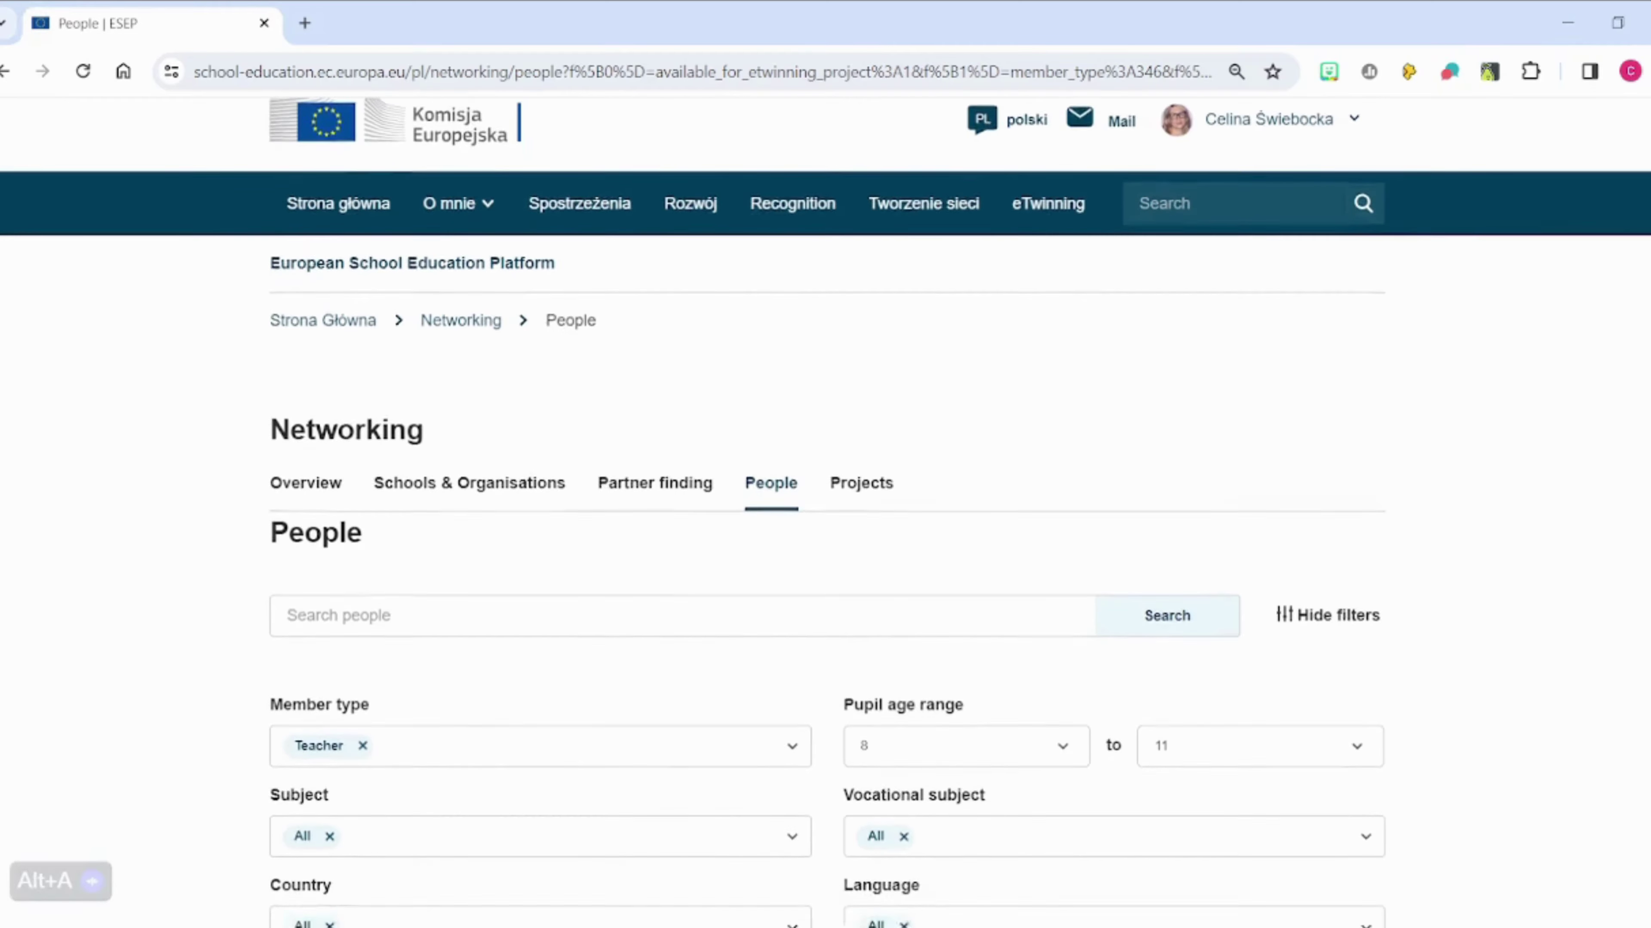
{"action": "scroll", "coordinate": [825, 520], "scroll_direction": "down", "scroll_amount": 4}
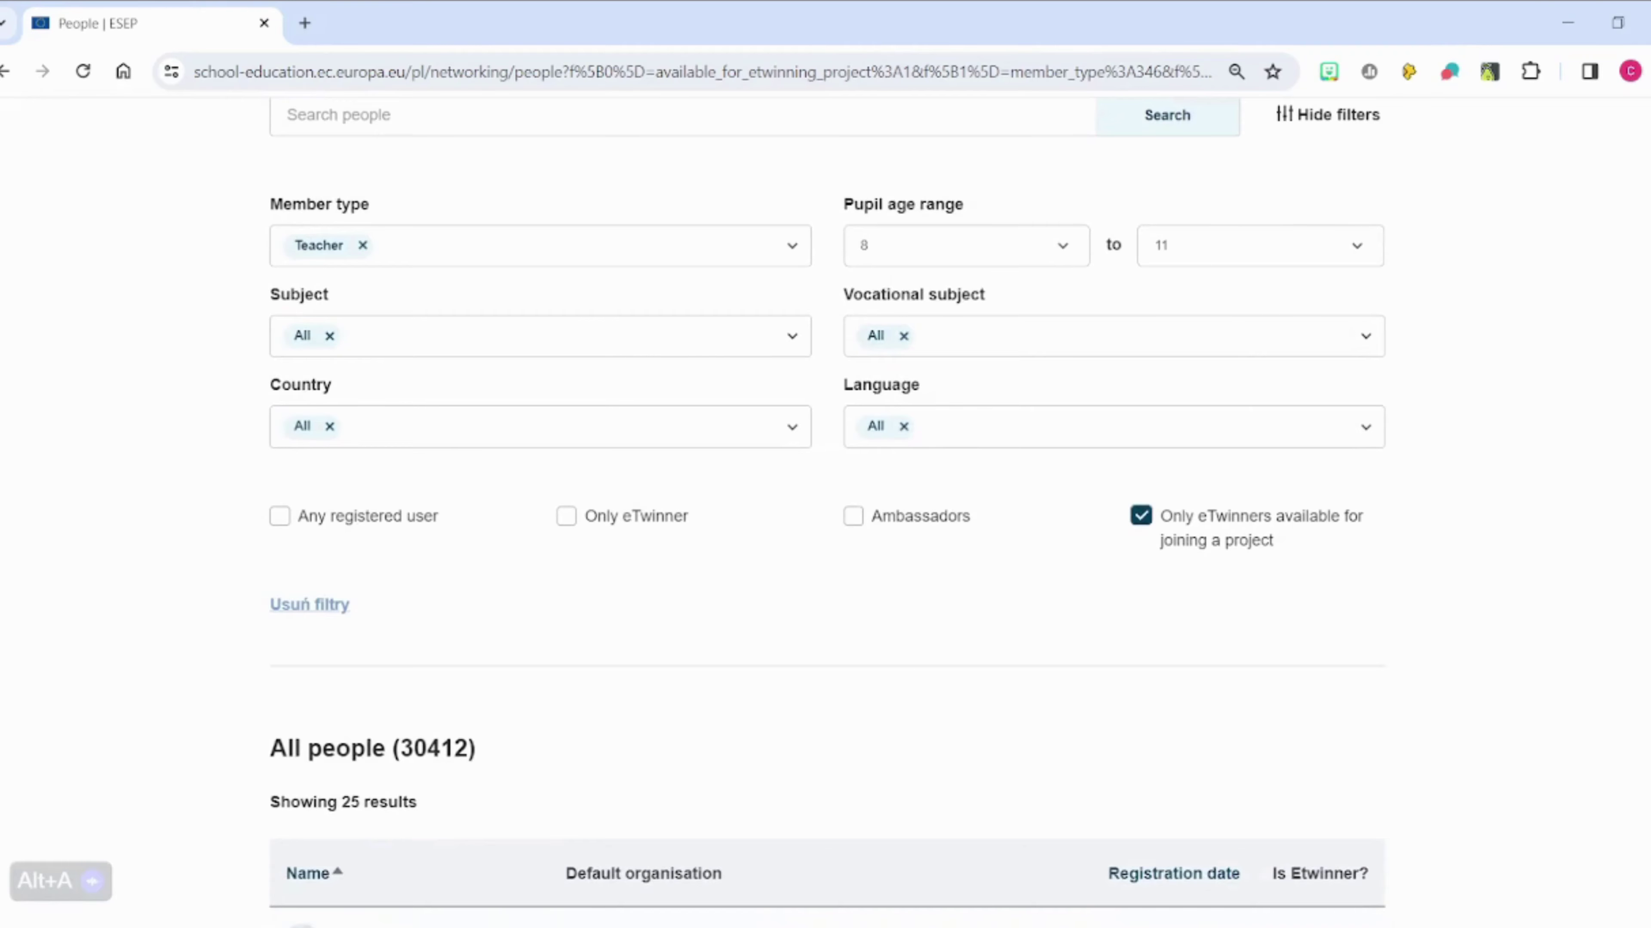
{"action": "left_click", "coordinate": [666, 345]}
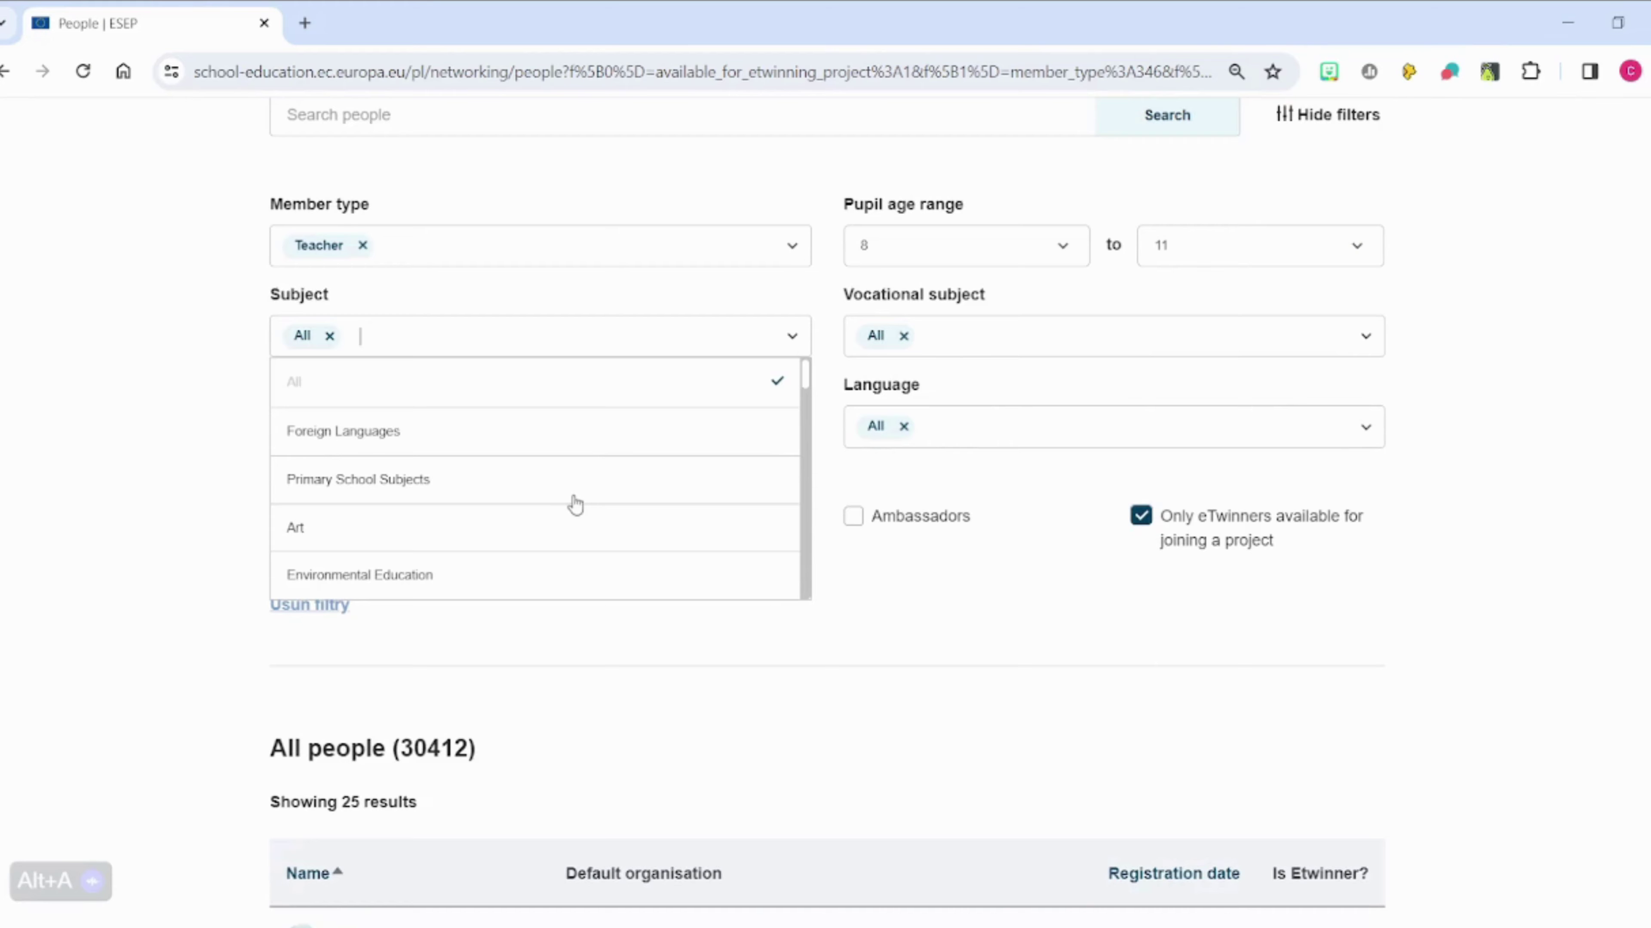
{"action": "left_click", "coordinate": [590, 432]}
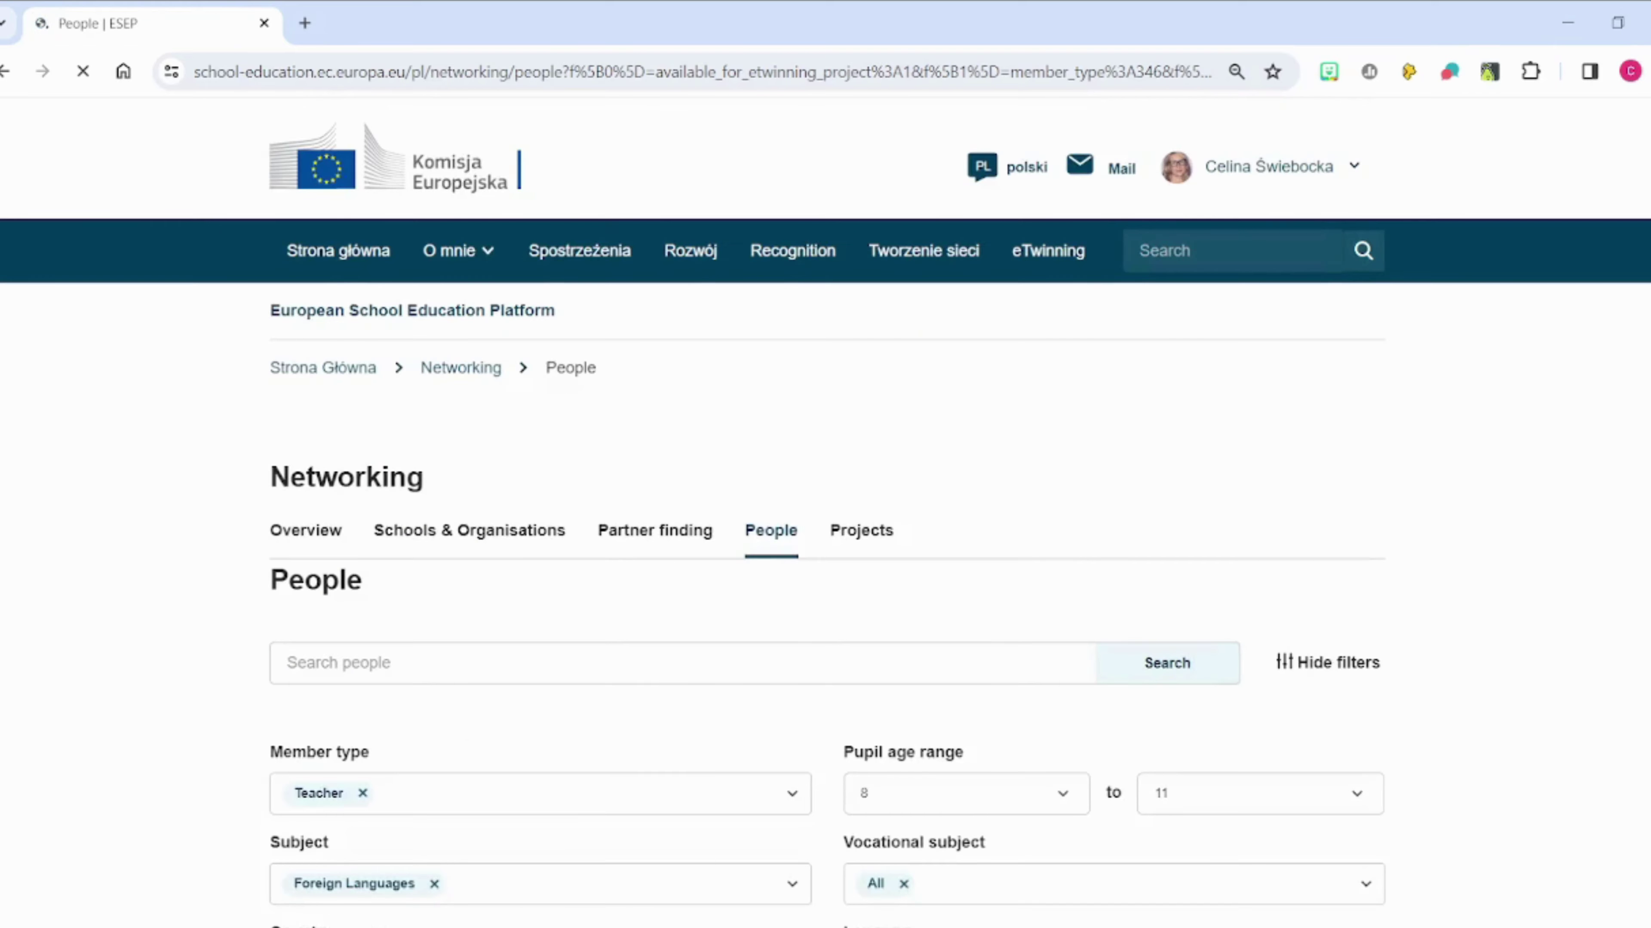
Step: Add Geography to the Subject filter alongside Foreign Languages
{"action": "scroll", "coordinate": [660, 505], "scroll_direction": "down", "scroll_amount": 2}
{"action": "scroll", "coordinate": [780, 455], "scroll_direction": "down", "scroll_amount": 8}
{"action": "scroll", "coordinate": [779, 391], "scroll_direction": "up", "scroll_amount": 2}
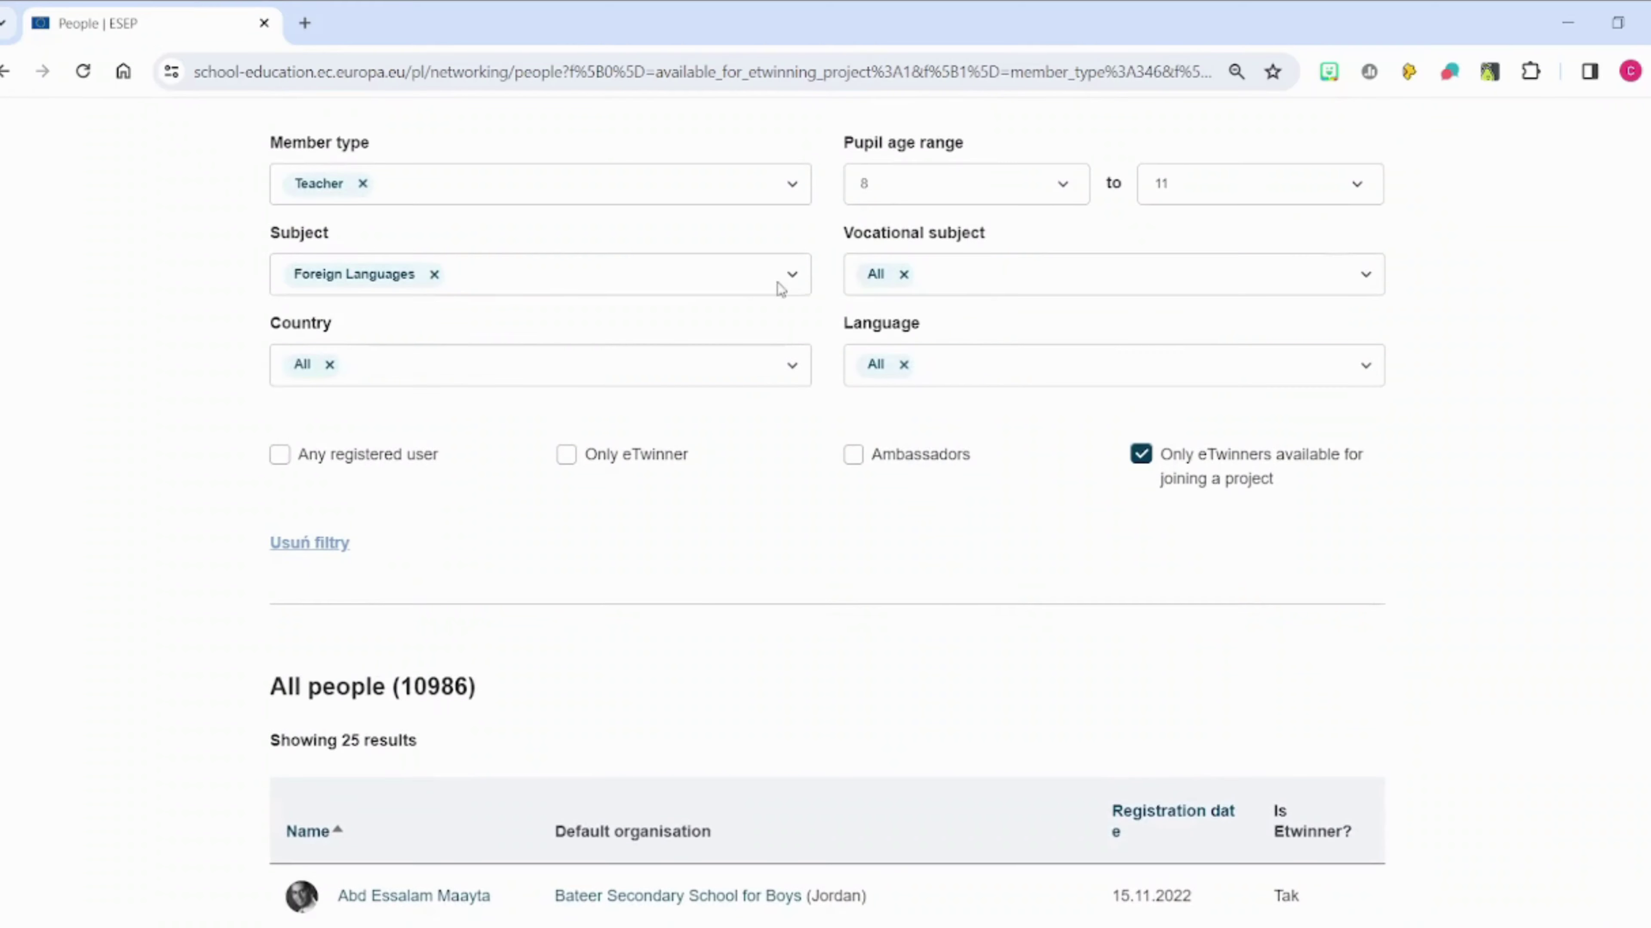
{"action": "left_click", "coordinate": [678, 286]}
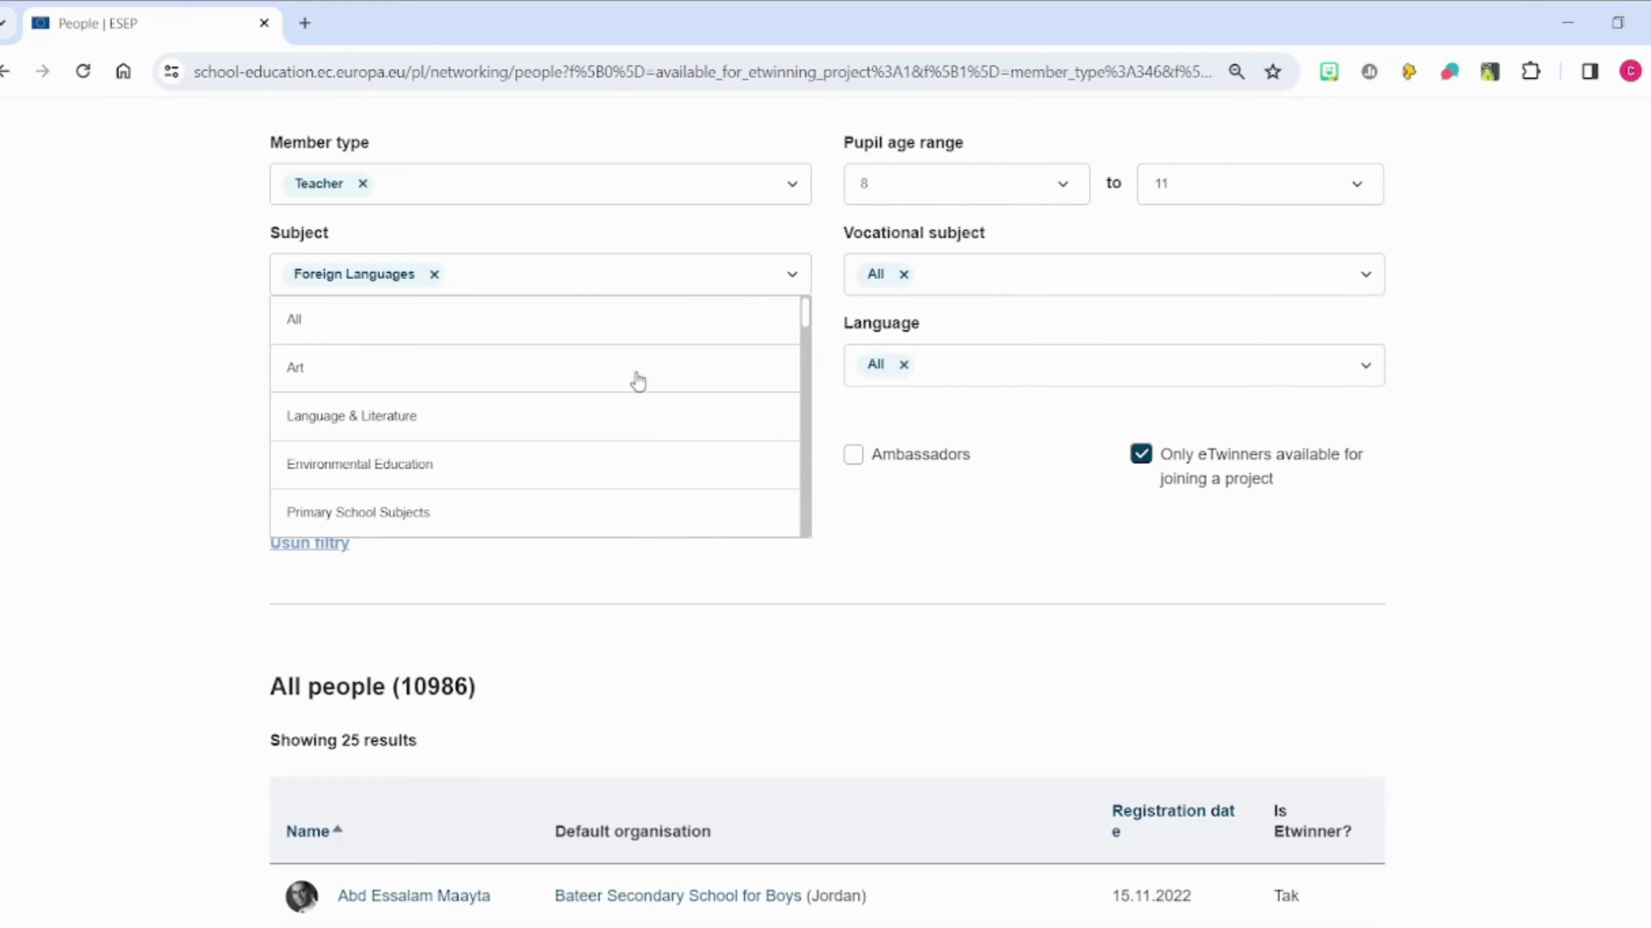
{"action": "scroll", "coordinate": [637, 385], "scroll_direction": "down", "scroll_amount": 3}
{"action": "left_click", "coordinate": [616, 448]}
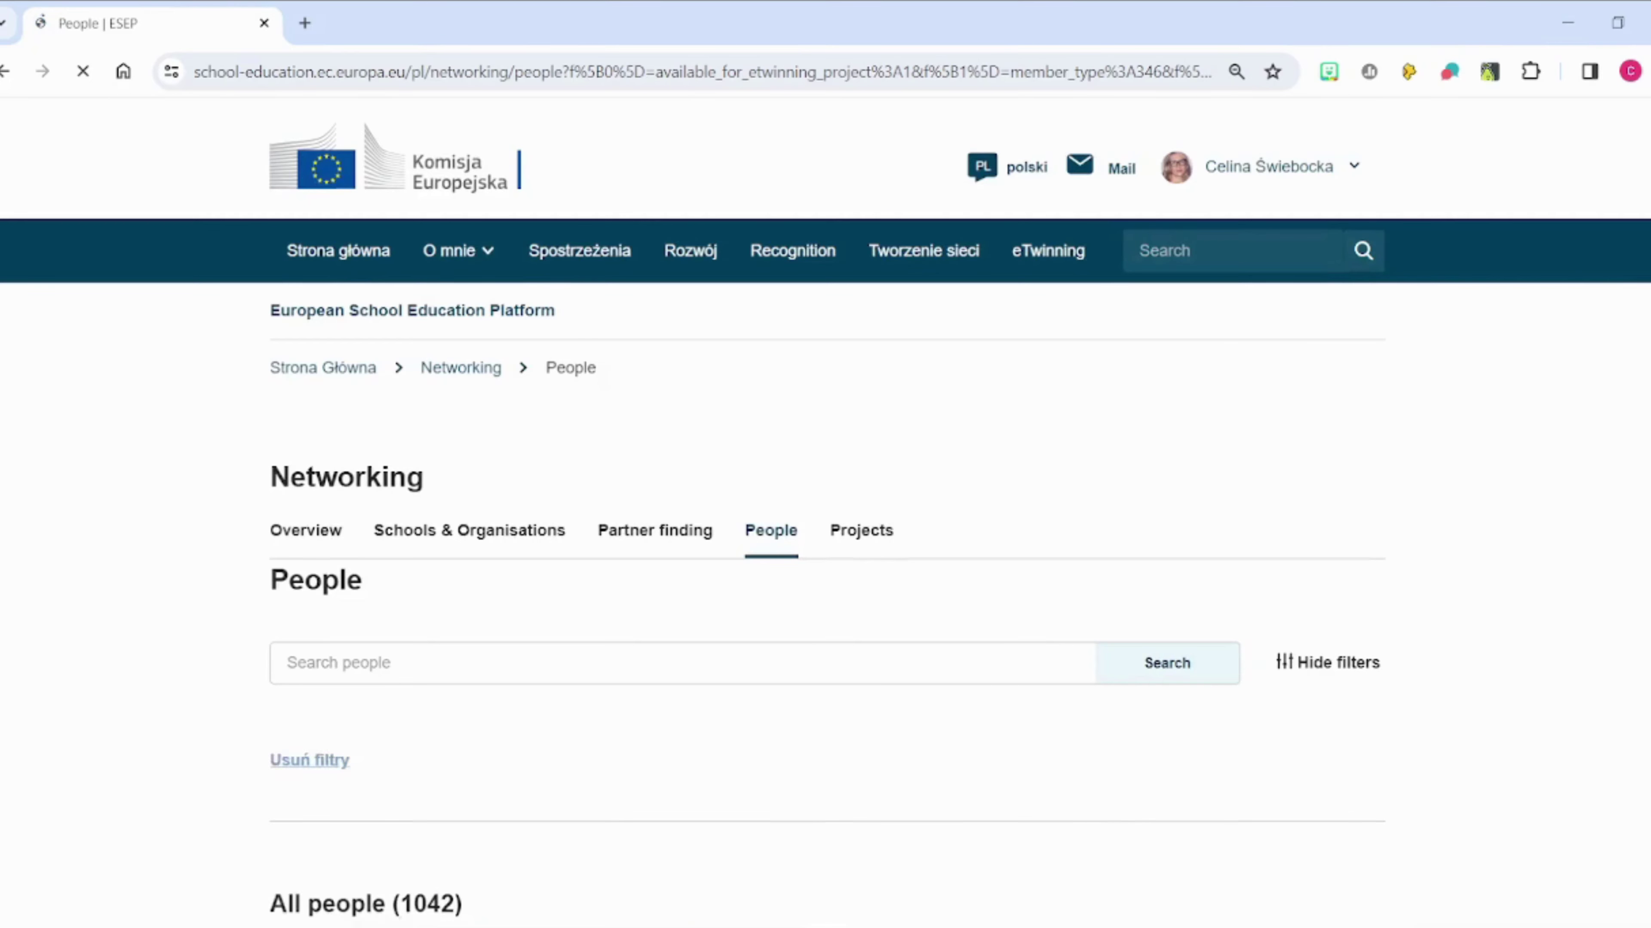
Step: Filter the people by the vocational subject Art
{"action": "scroll", "coordinate": [840, 394], "scroll_direction": "down", "scroll_amount": 5}
{"action": "scroll", "coordinate": [840, 394], "scroll_direction": "down", "scroll_amount": 1}
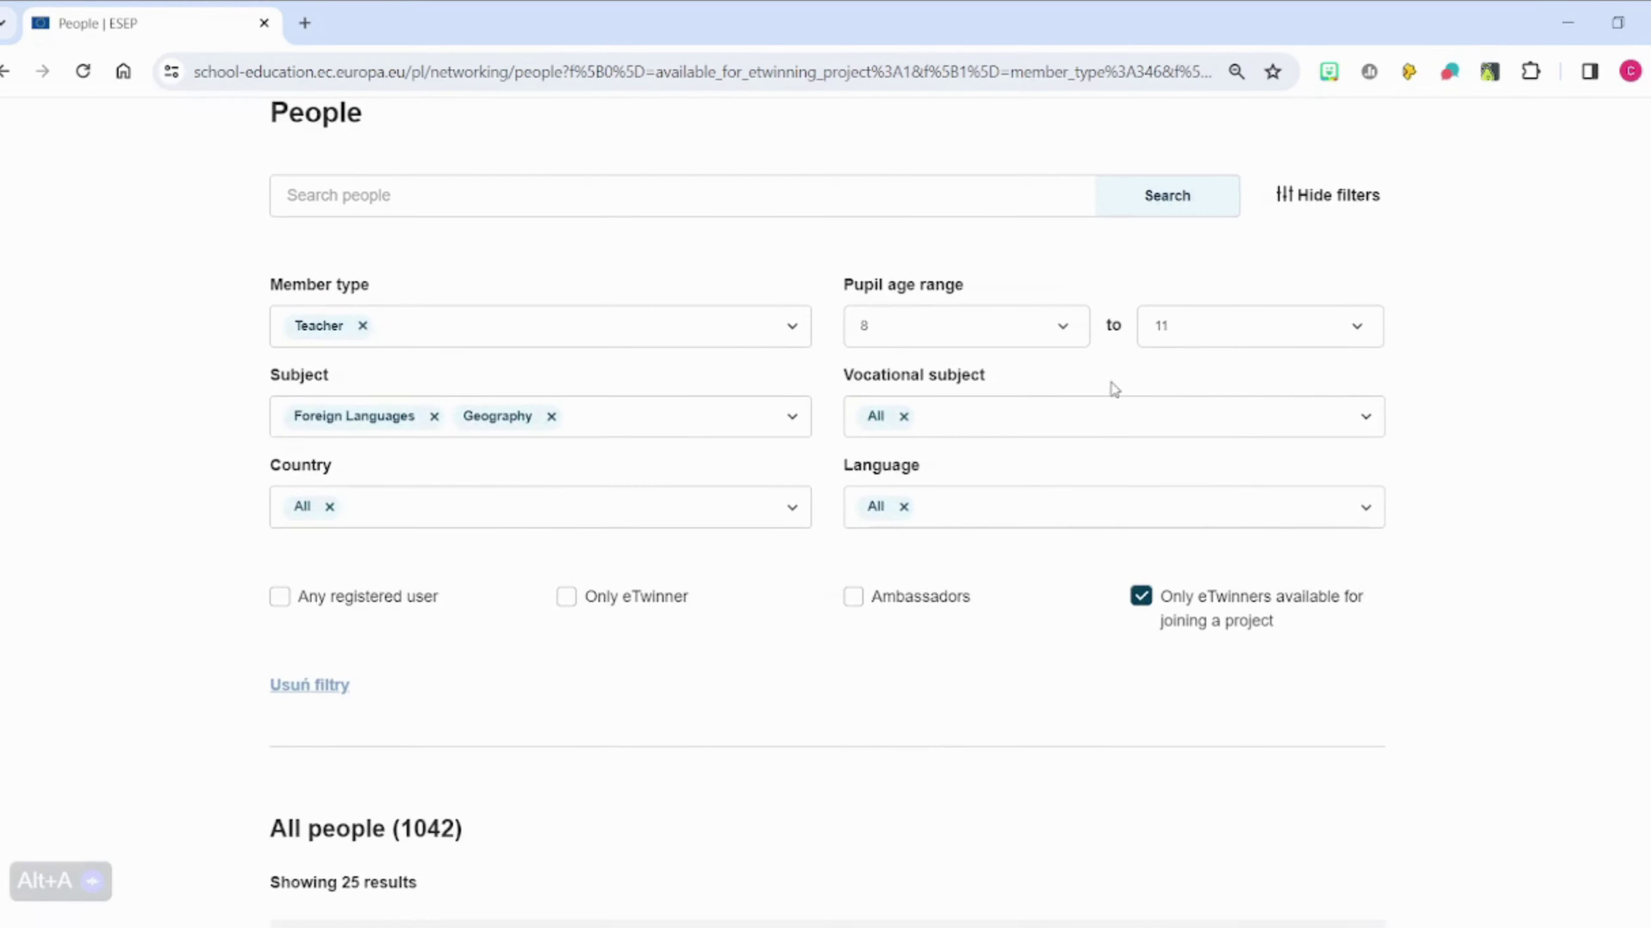
{"action": "left_click", "coordinate": [1050, 417]}
{"action": "left_click", "coordinate": [1014, 512]}
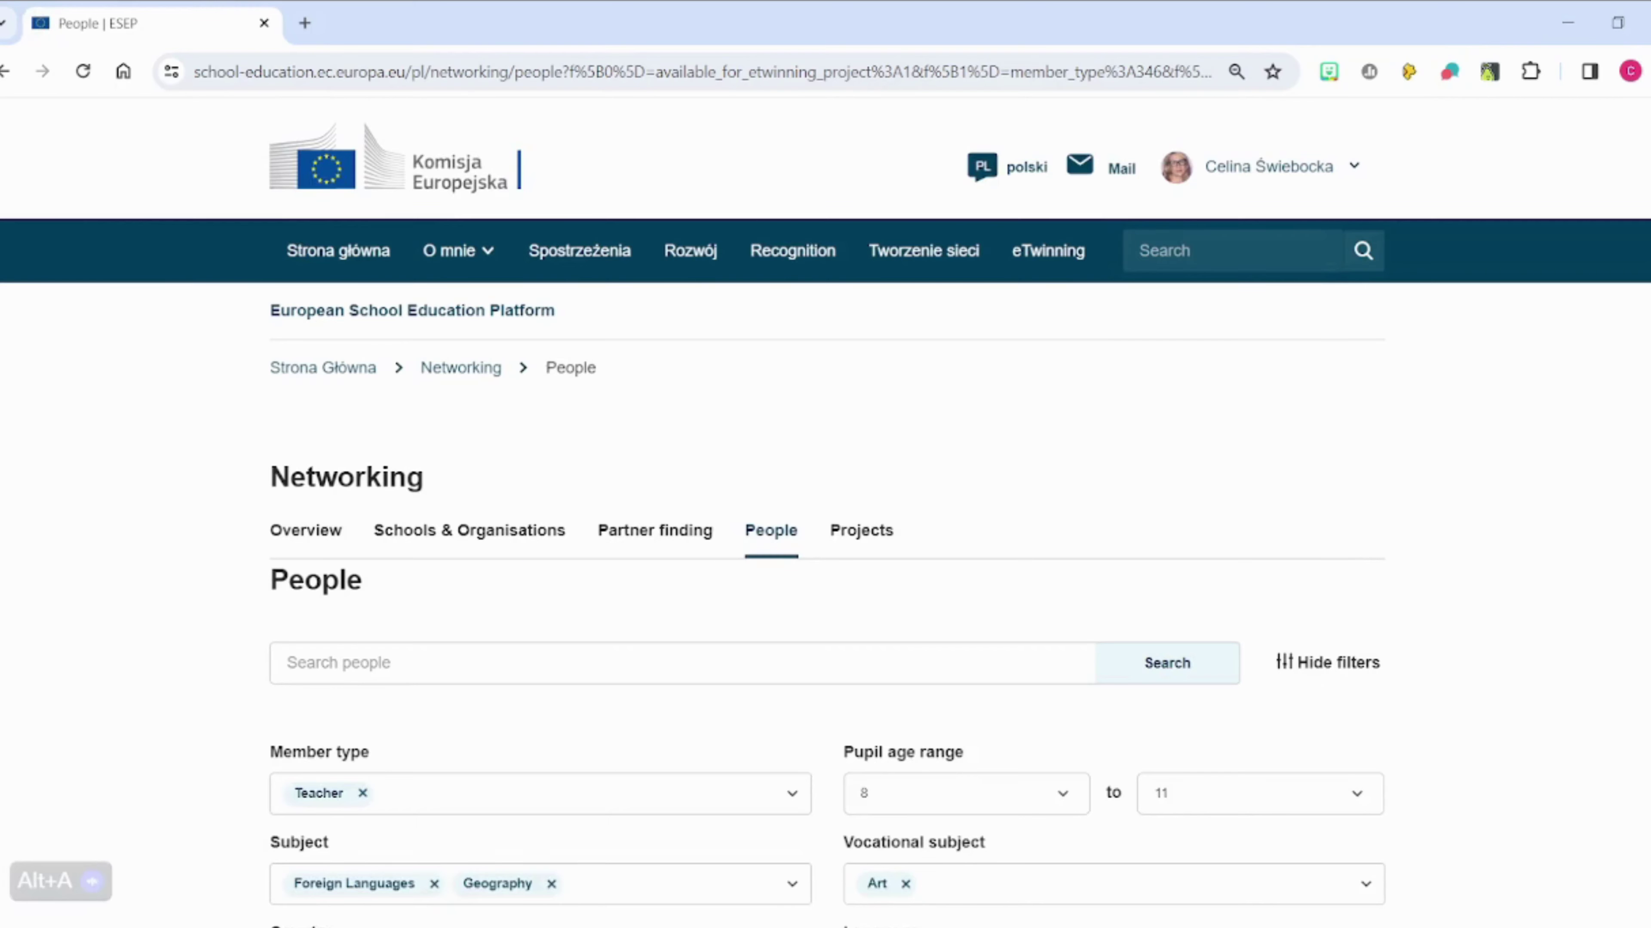
Step: Filter the people by the country Germany
{"action": "scroll", "coordinate": [1117, 446], "scroll_direction": "down", "scroll_amount": 5}
{"action": "scroll", "coordinate": [938, 370], "scroll_direction": "down", "scroll_amount": 3}
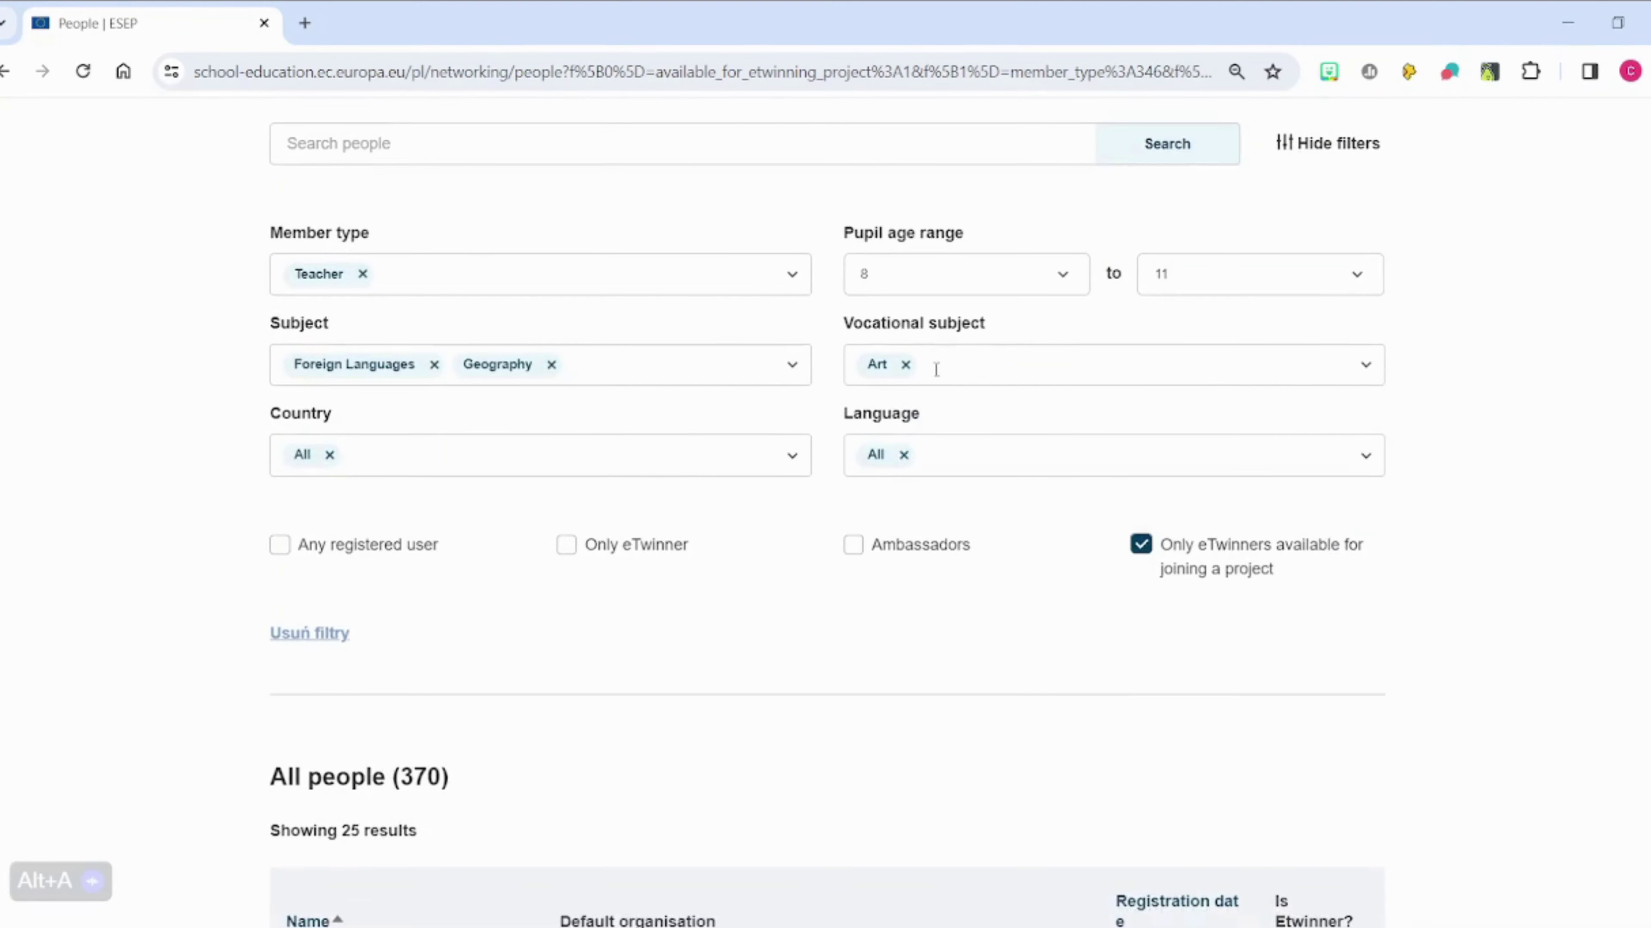
{"action": "left_click", "coordinate": [571, 452]}
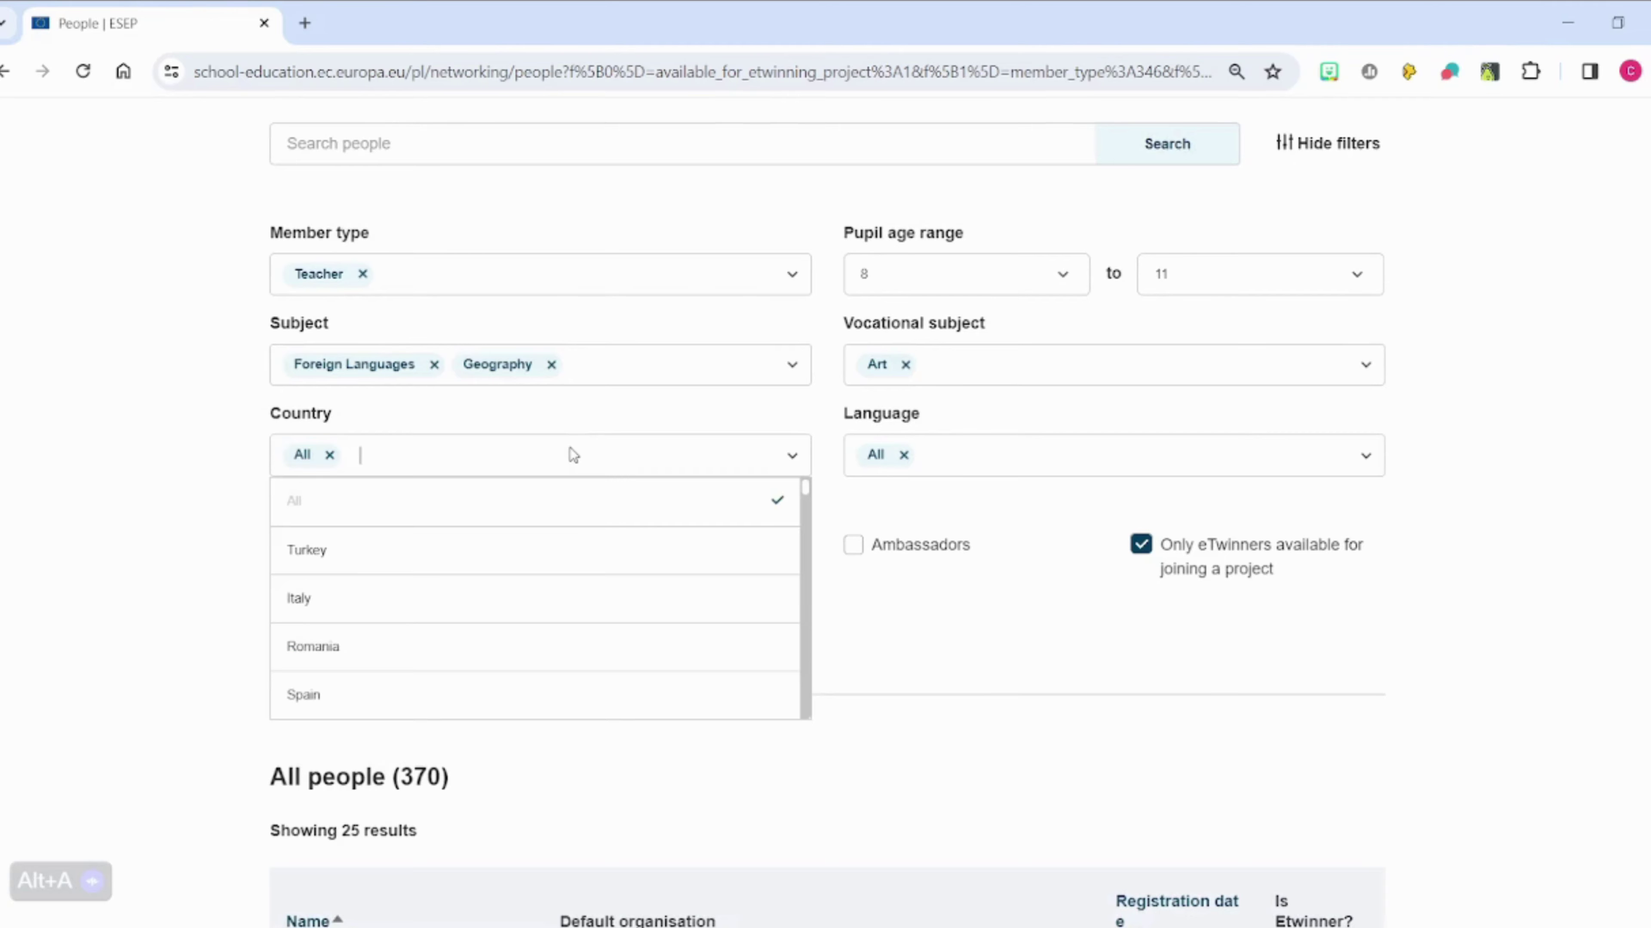
{"action": "type", "text": "ge"}
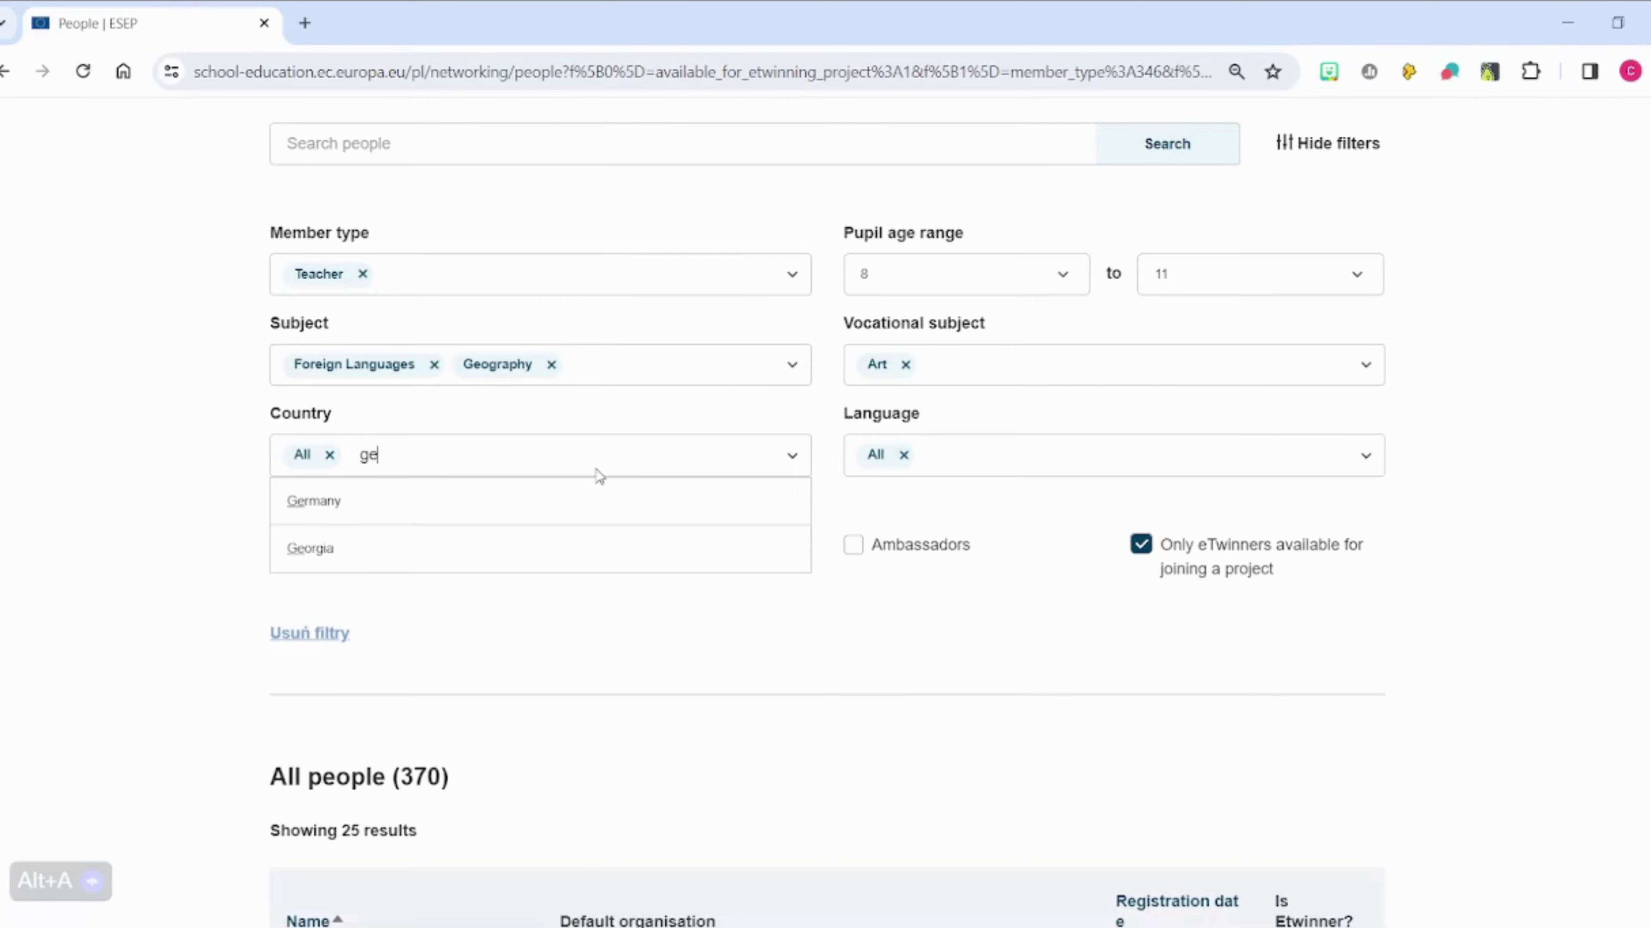
{"action": "left_click", "coordinate": [616, 511]}
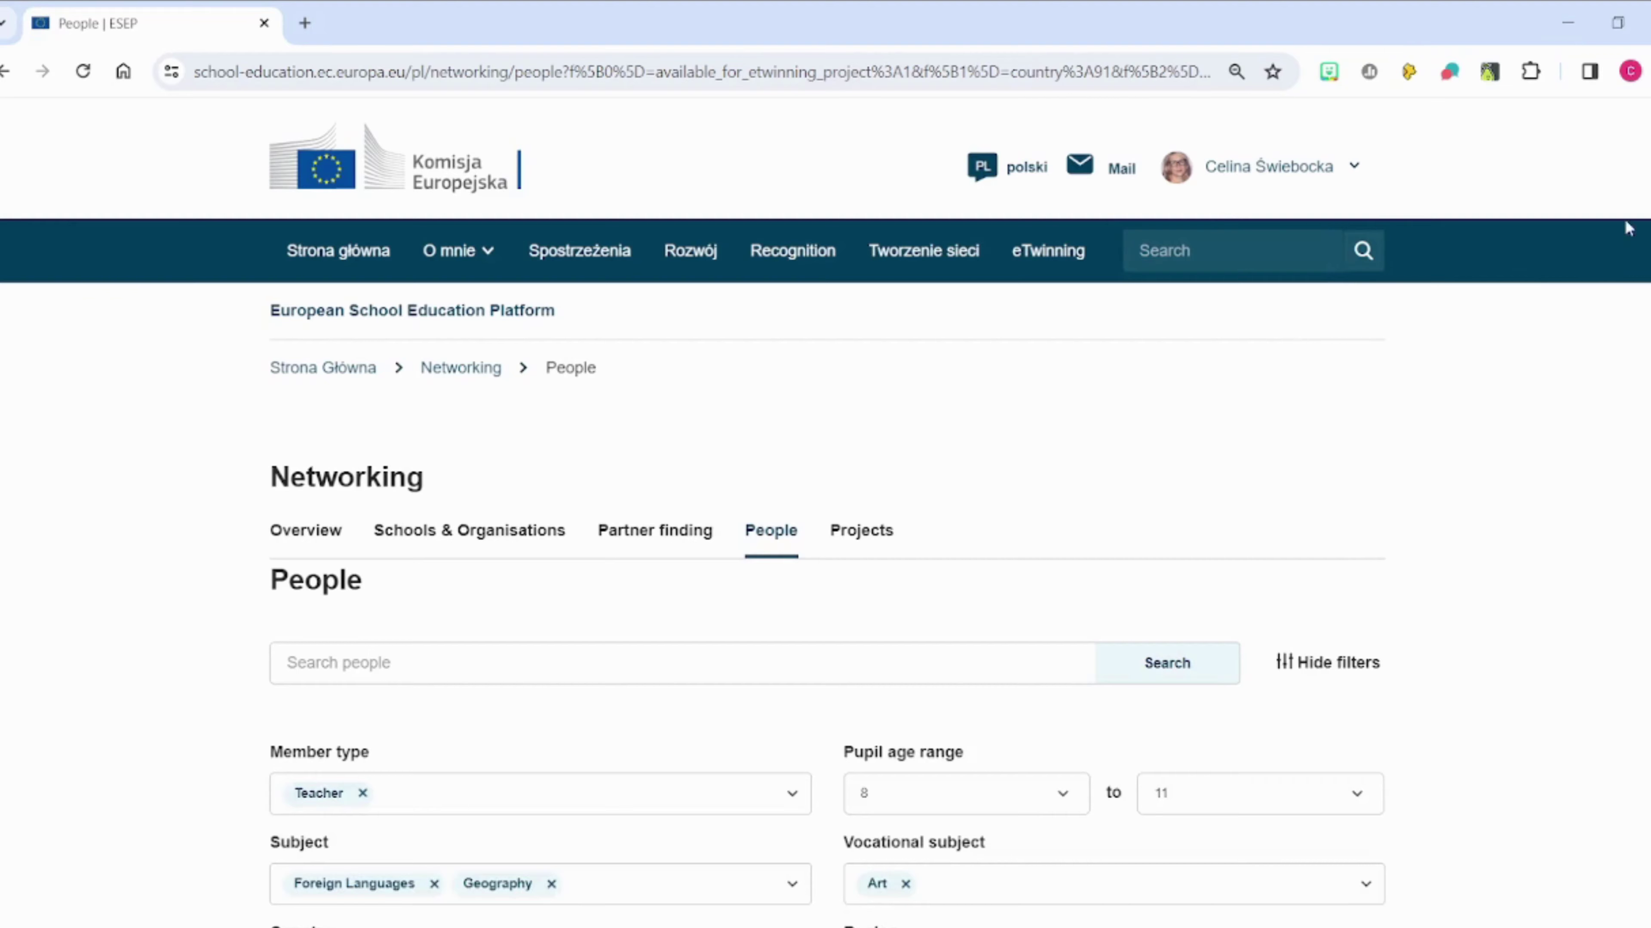
Step: Examine the Region filter offered for the selected country and open its list of options
{"action": "scroll", "coordinate": [1629, 227], "scroll_direction": "down", "scroll_amount": 2}
{"action": "scroll", "coordinate": [825, 512], "scroll_direction": "down", "scroll_amount": 5}
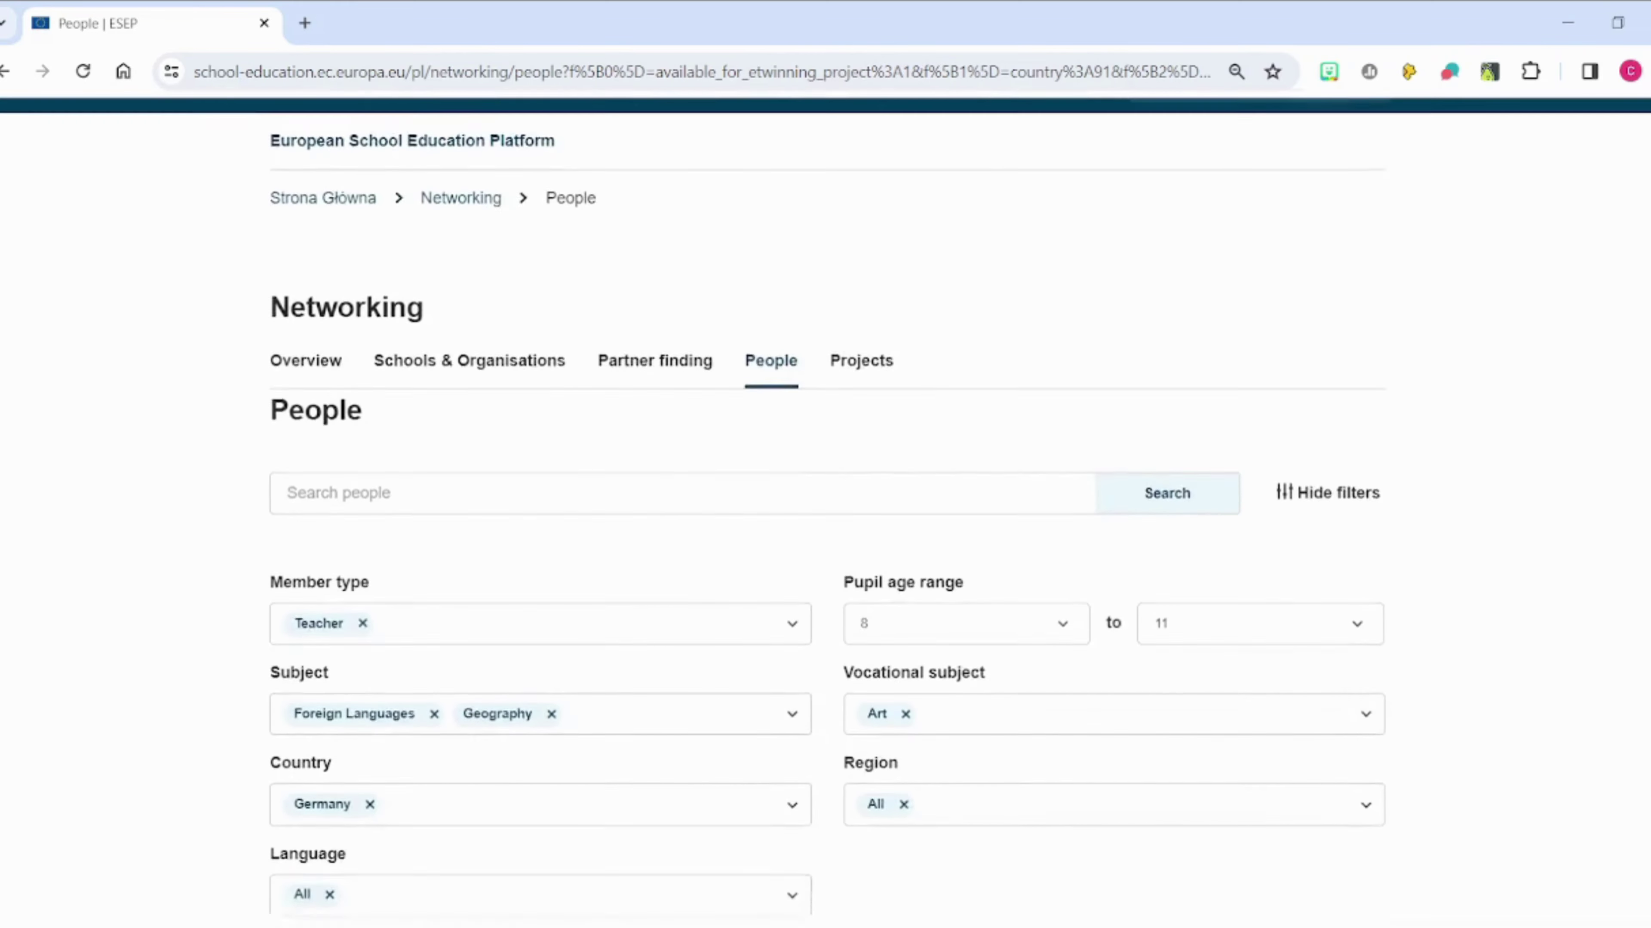
{"action": "scroll", "coordinate": [826, 512], "scroll_direction": "down", "scroll_amount": 2}
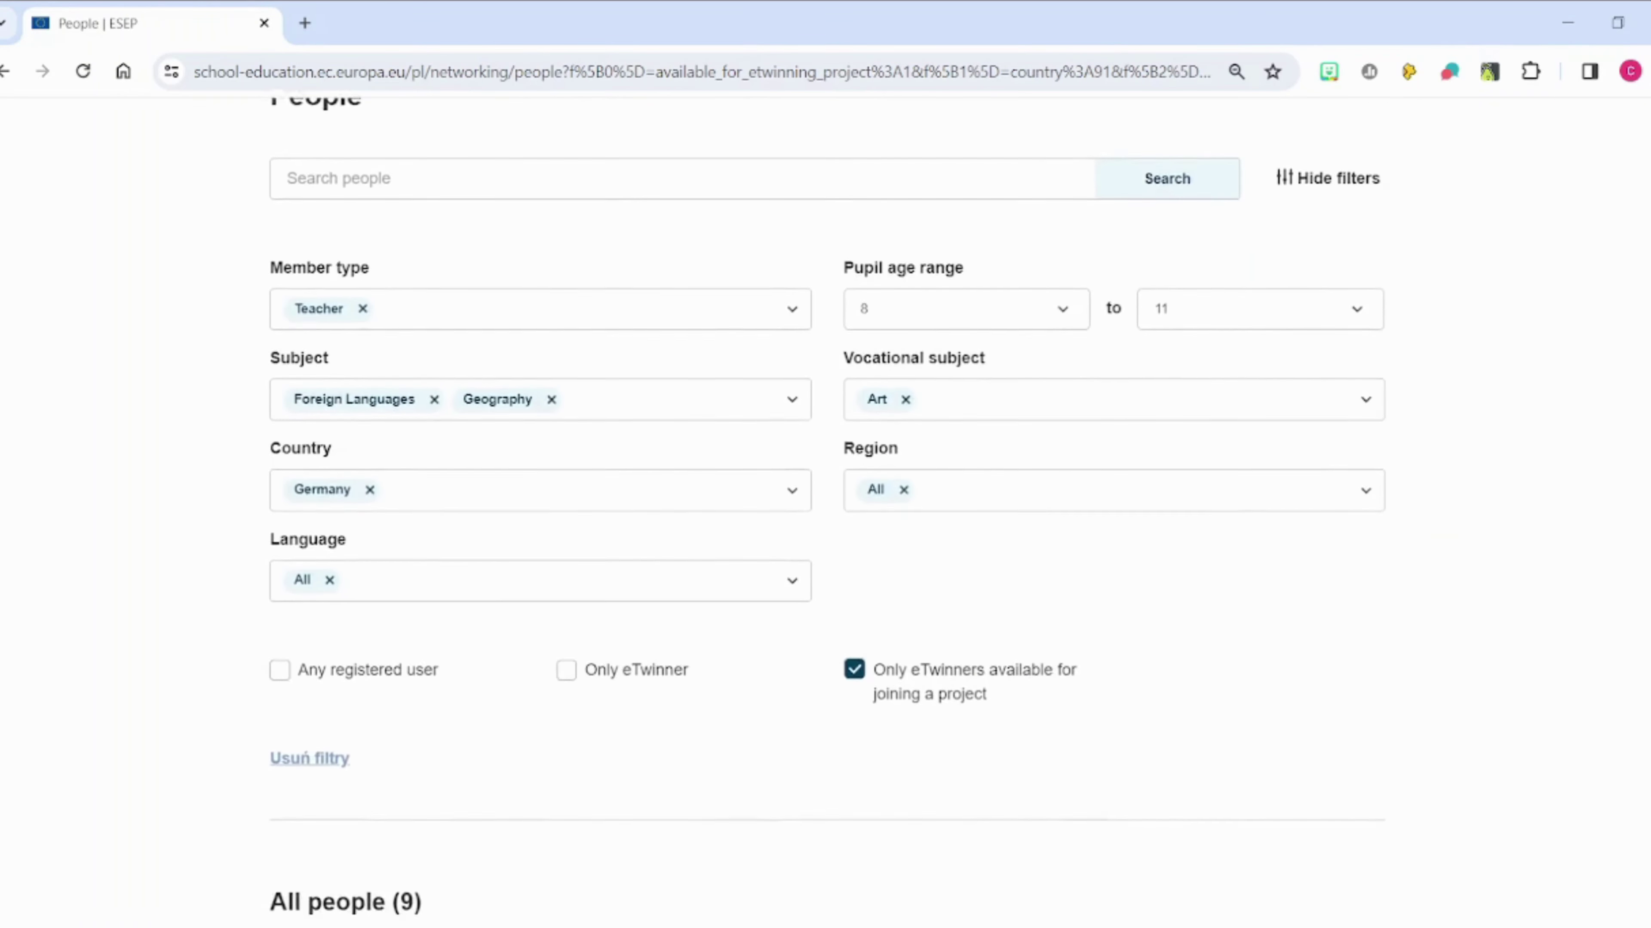
{"action": "scroll", "coordinate": [825, 512], "scroll_direction": "down", "scroll_amount": 1}
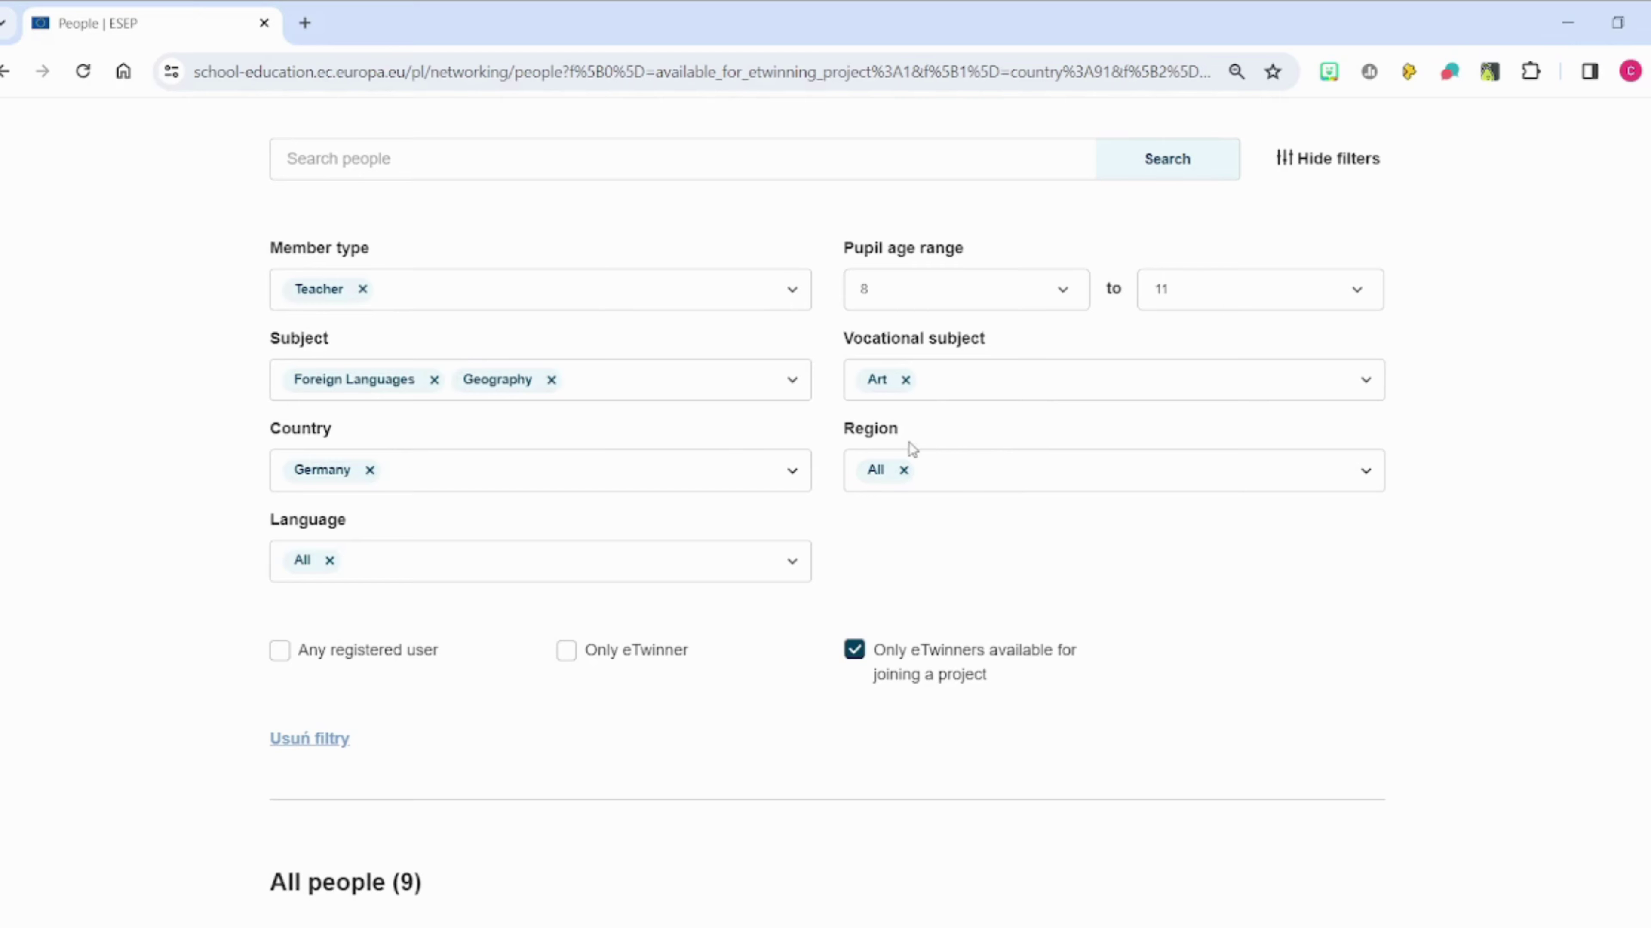
{"action": "left_click_drag", "start_coordinate": [911, 434], "coordinate": [843, 433]}
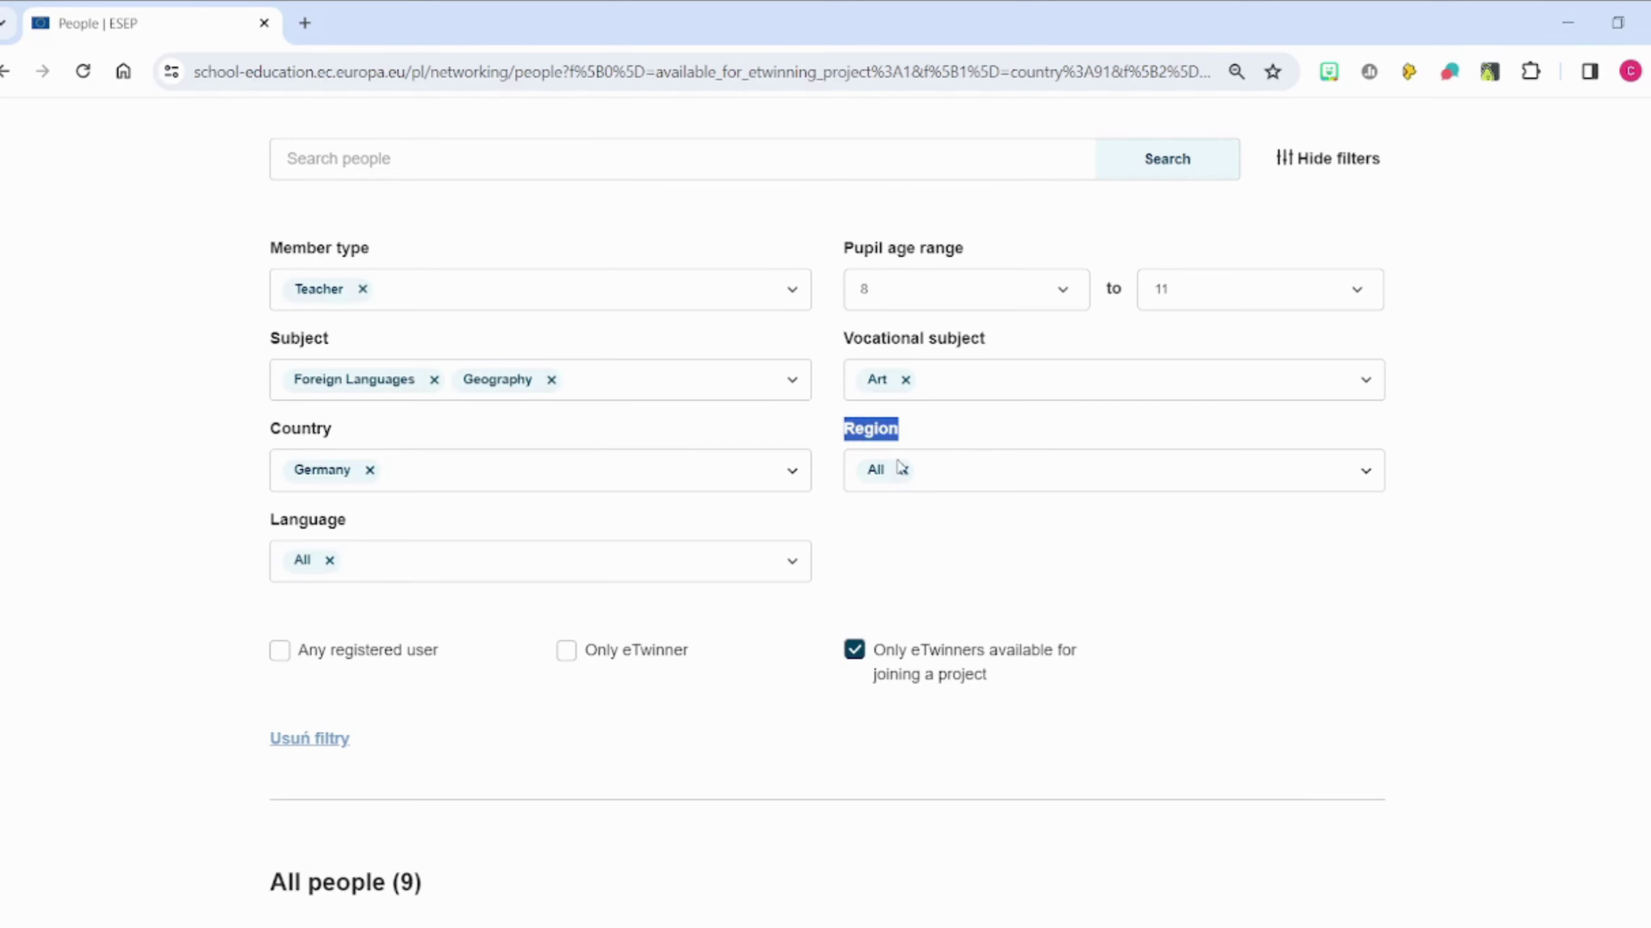
{"action": "left_click", "coordinate": [1043, 474]}
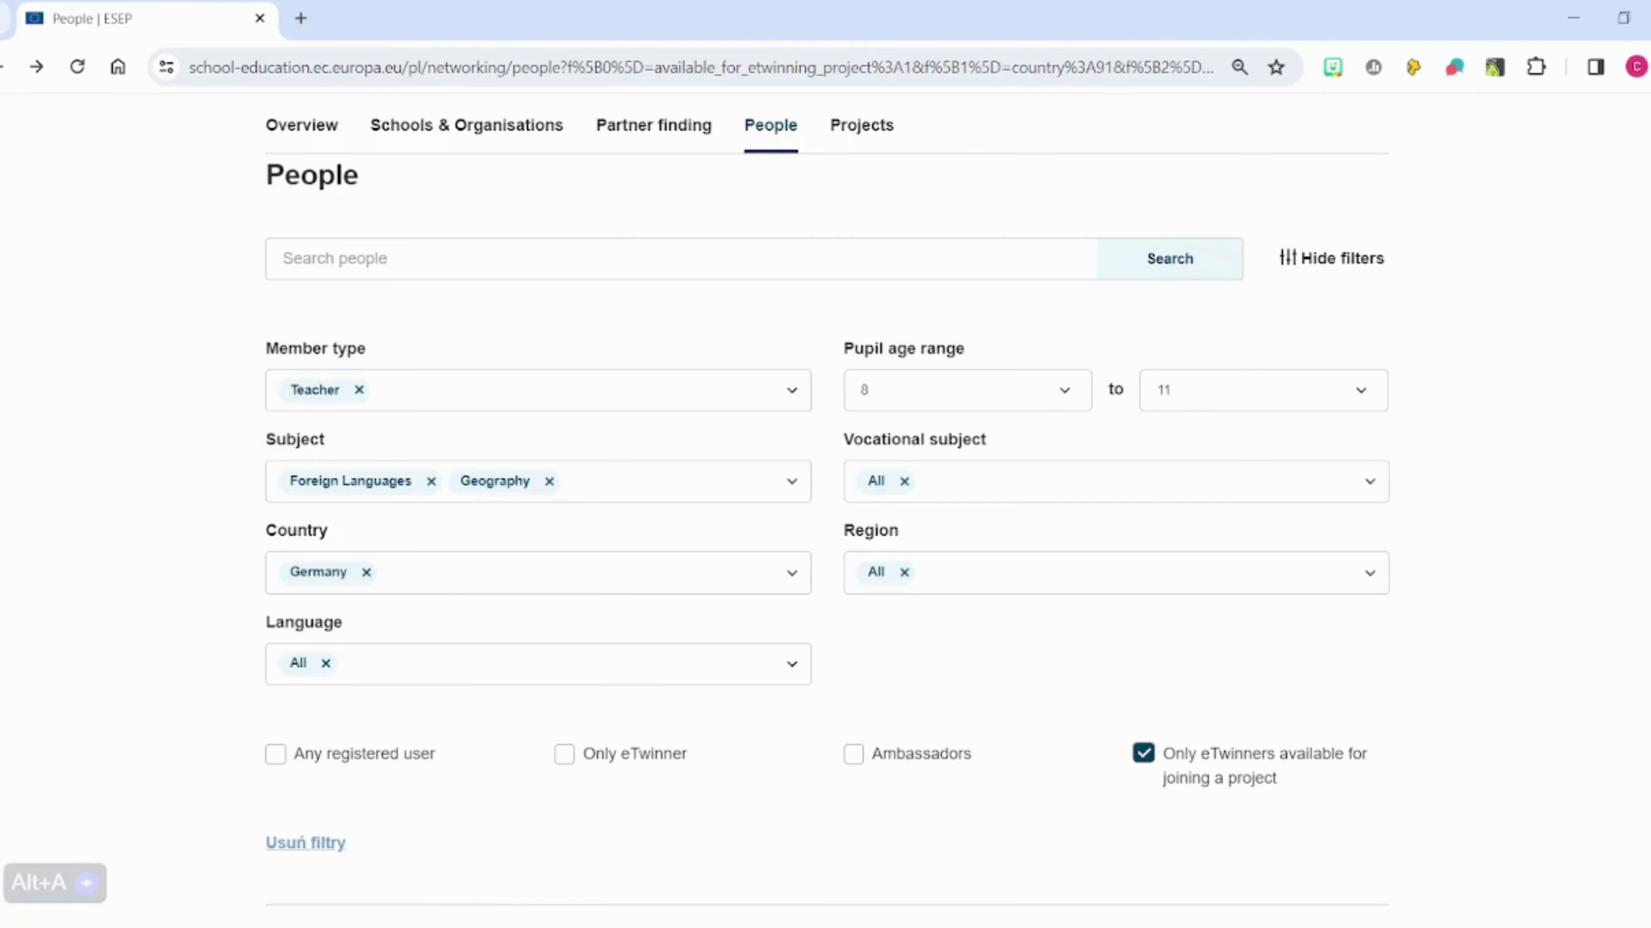
Step: Open the profile of the teacher from Gymnasium Lohbrügge in the filtered people list
{"action": "scroll", "coordinate": [825, 511], "scroll_direction": "down", "scroll_amount": 3}
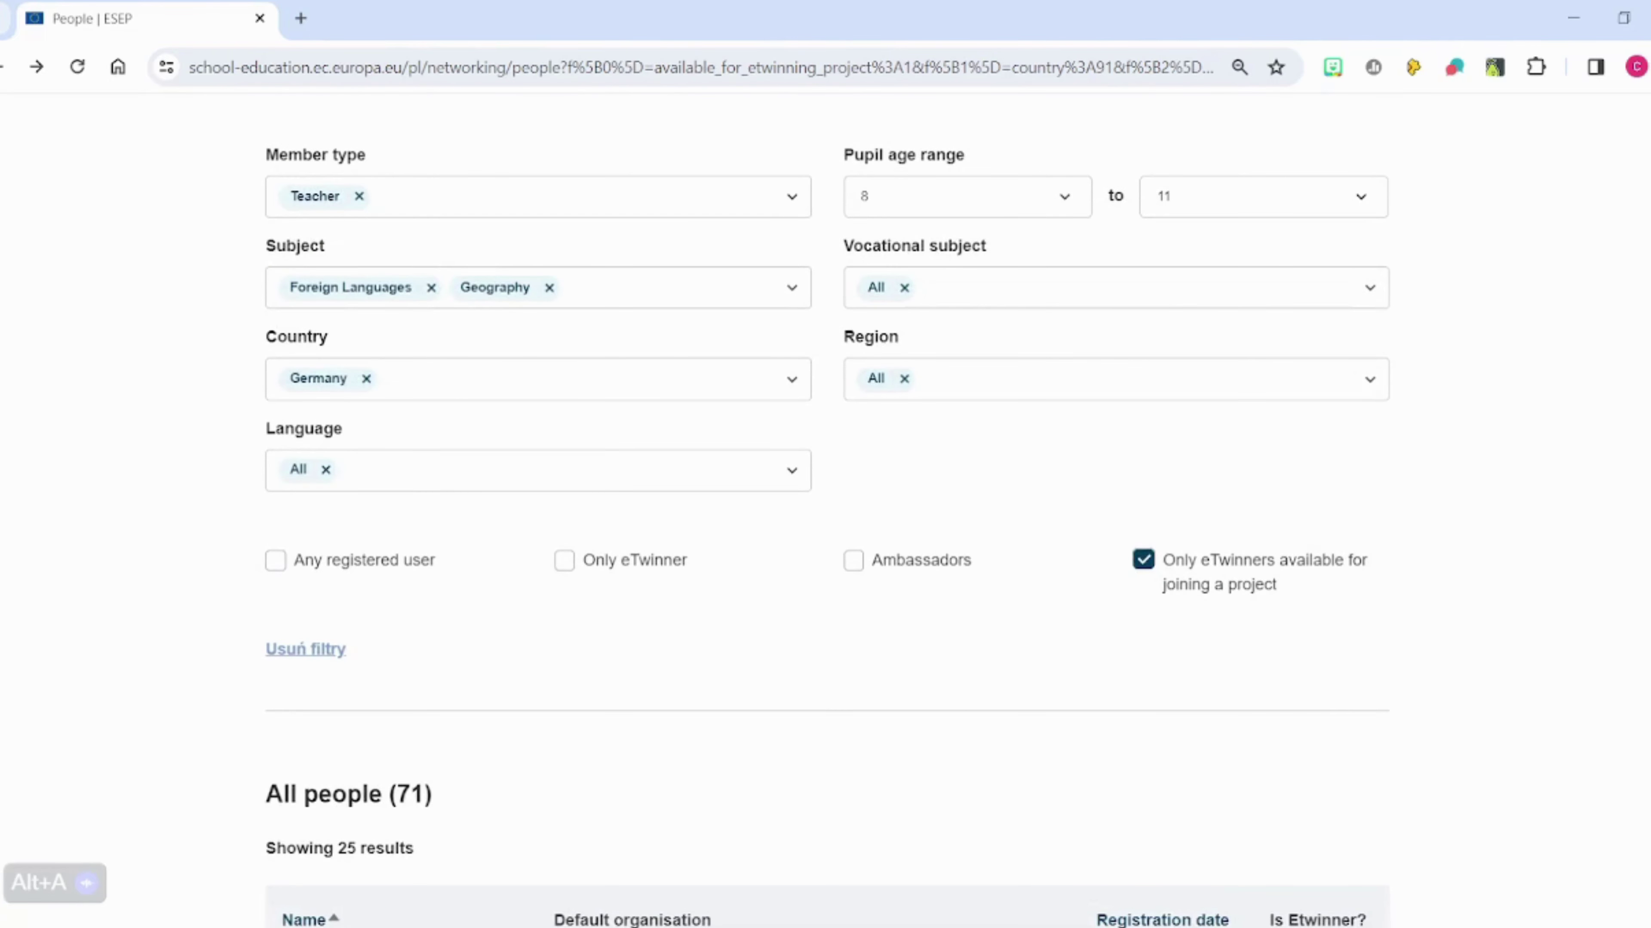
{"action": "scroll", "coordinate": [825, 510], "scroll_direction": "down", "scroll_amount": 7}
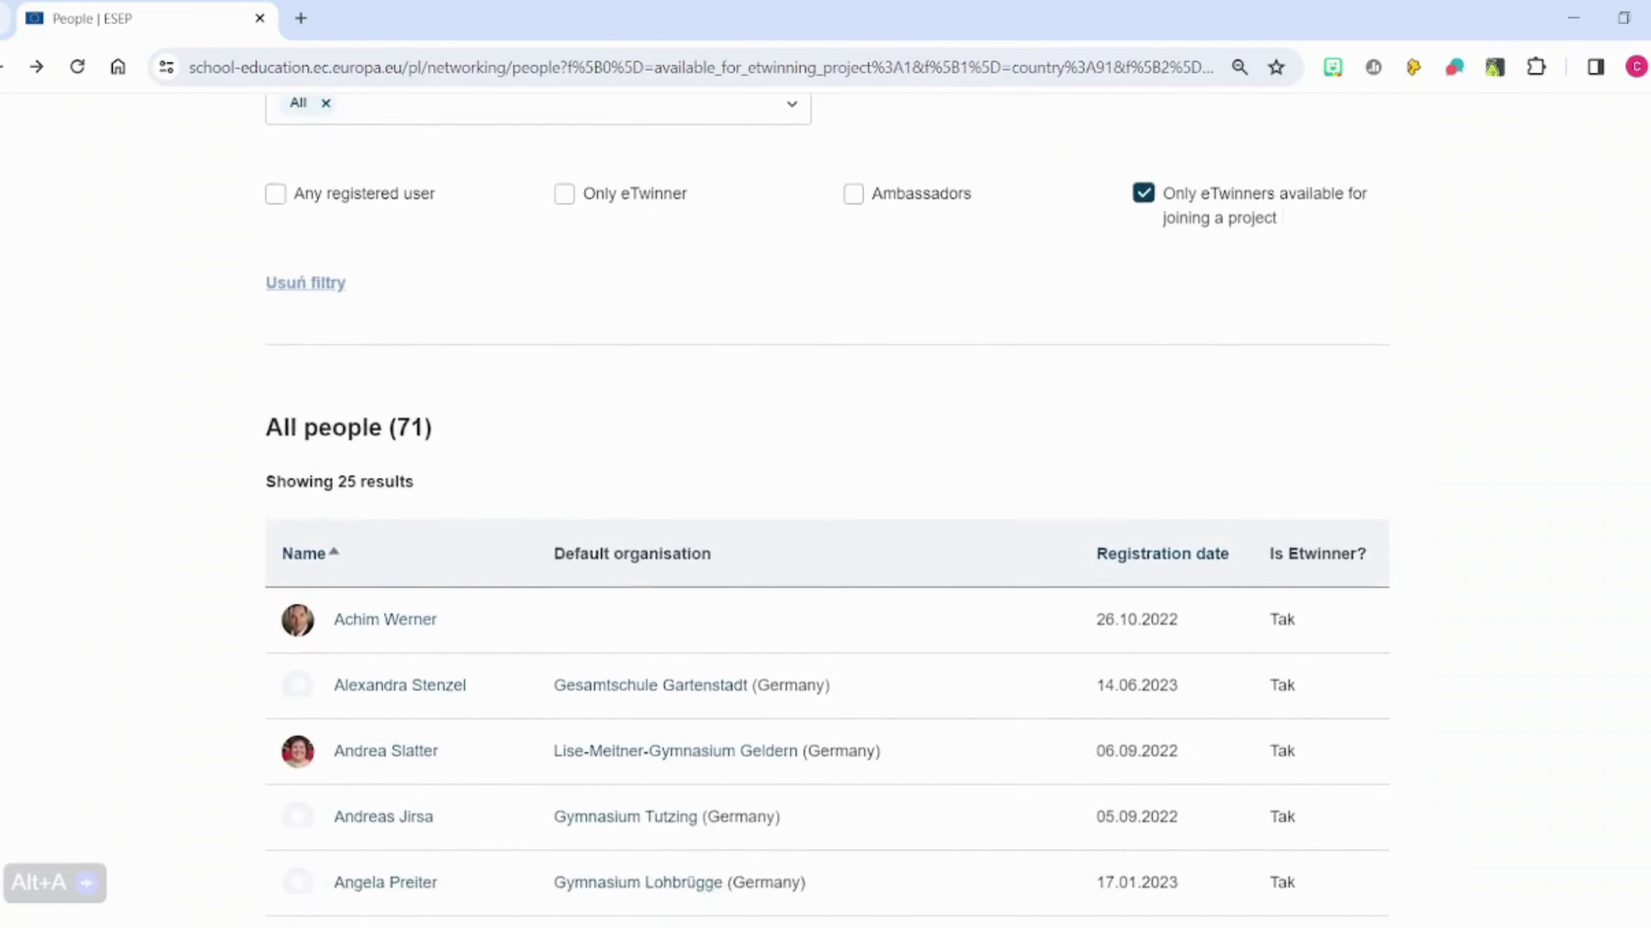
{"action": "scroll", "coordinate": [825, 510], "scroll_direction": "down", "scroll_amount": 2}
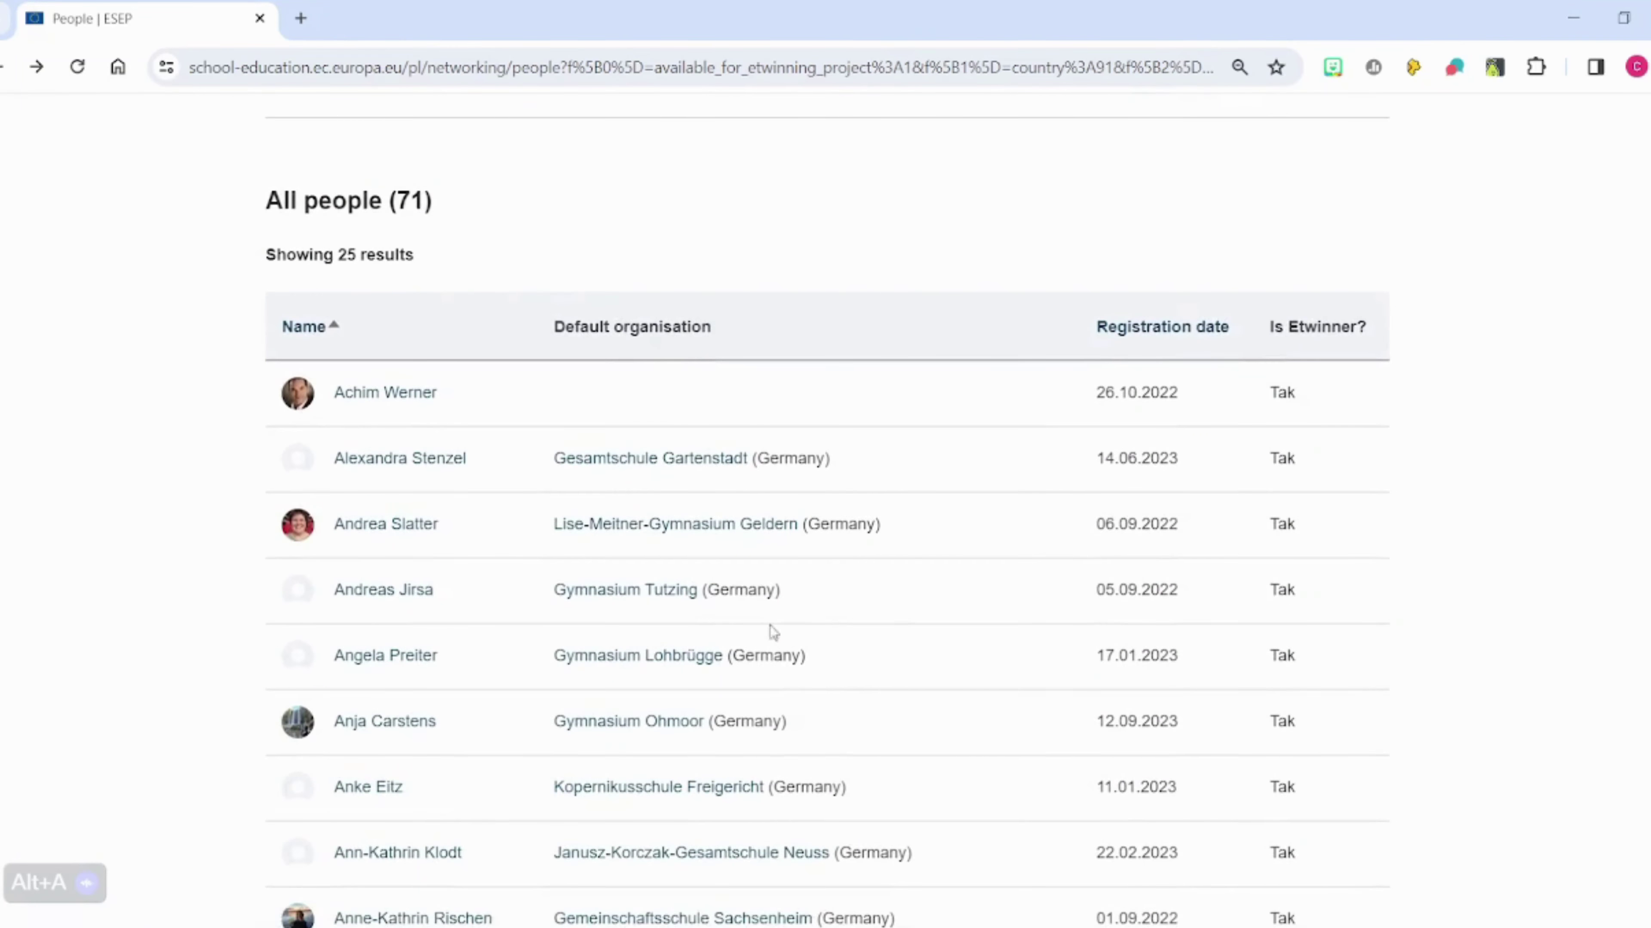
{"action": "left_click", "coordinate": [362, 667]}
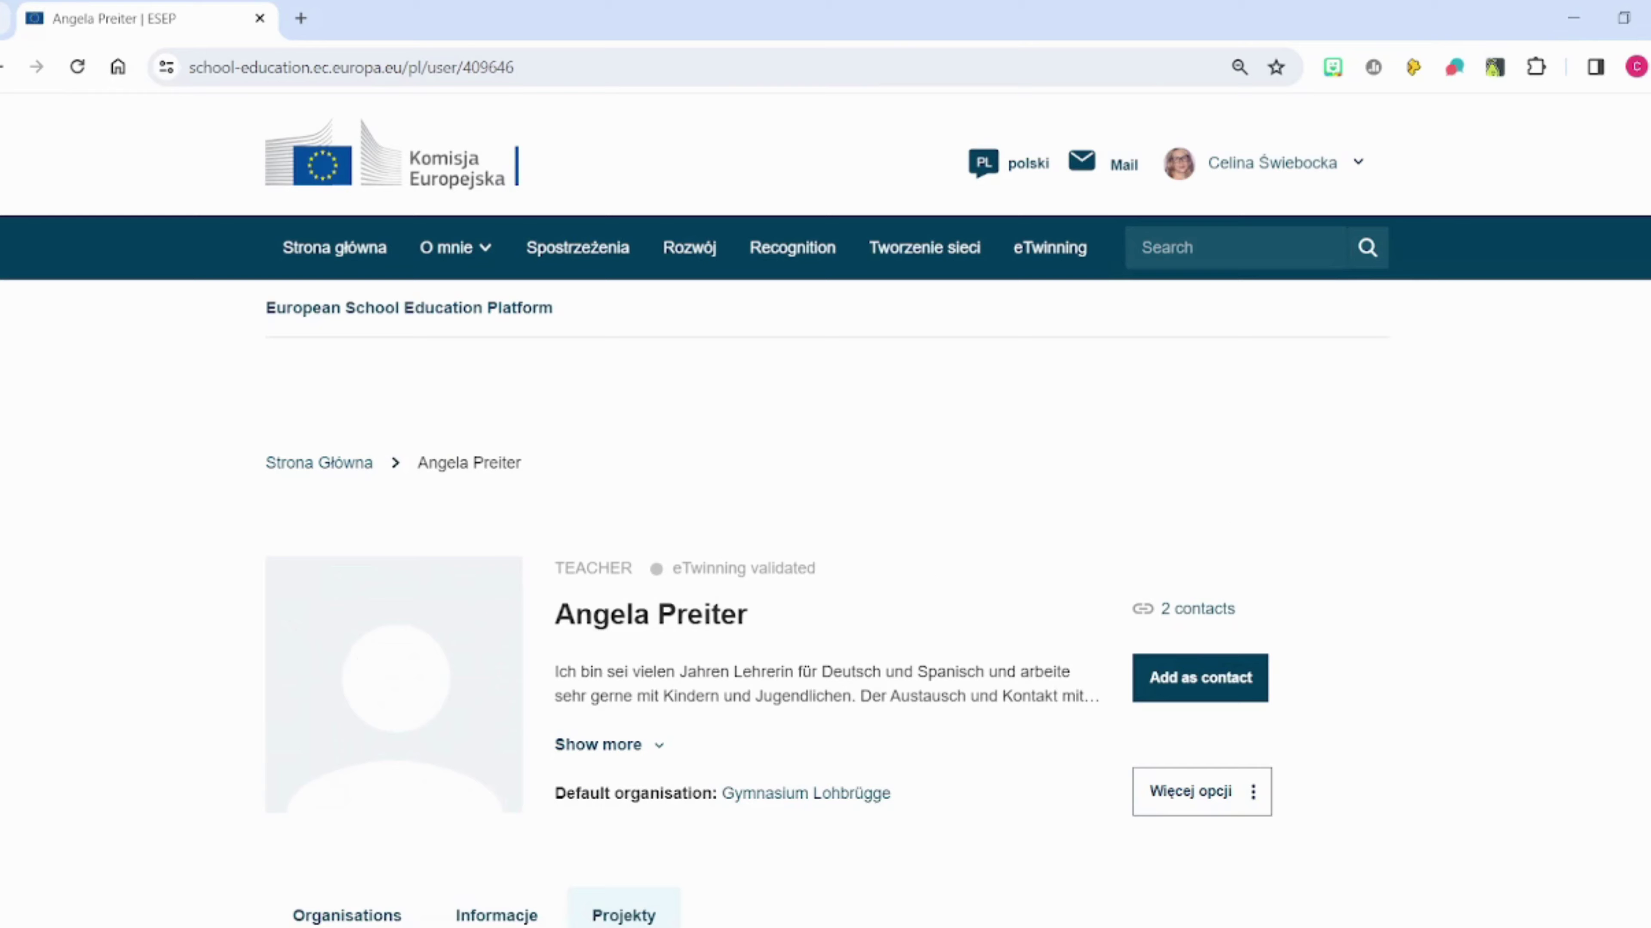
Step: Expand the teacher's profile description and highlight its full text for reading
{"action": "scroll", "coordinate": [825, 512], "scroll_direction": "down", "scroll_amount": 3}
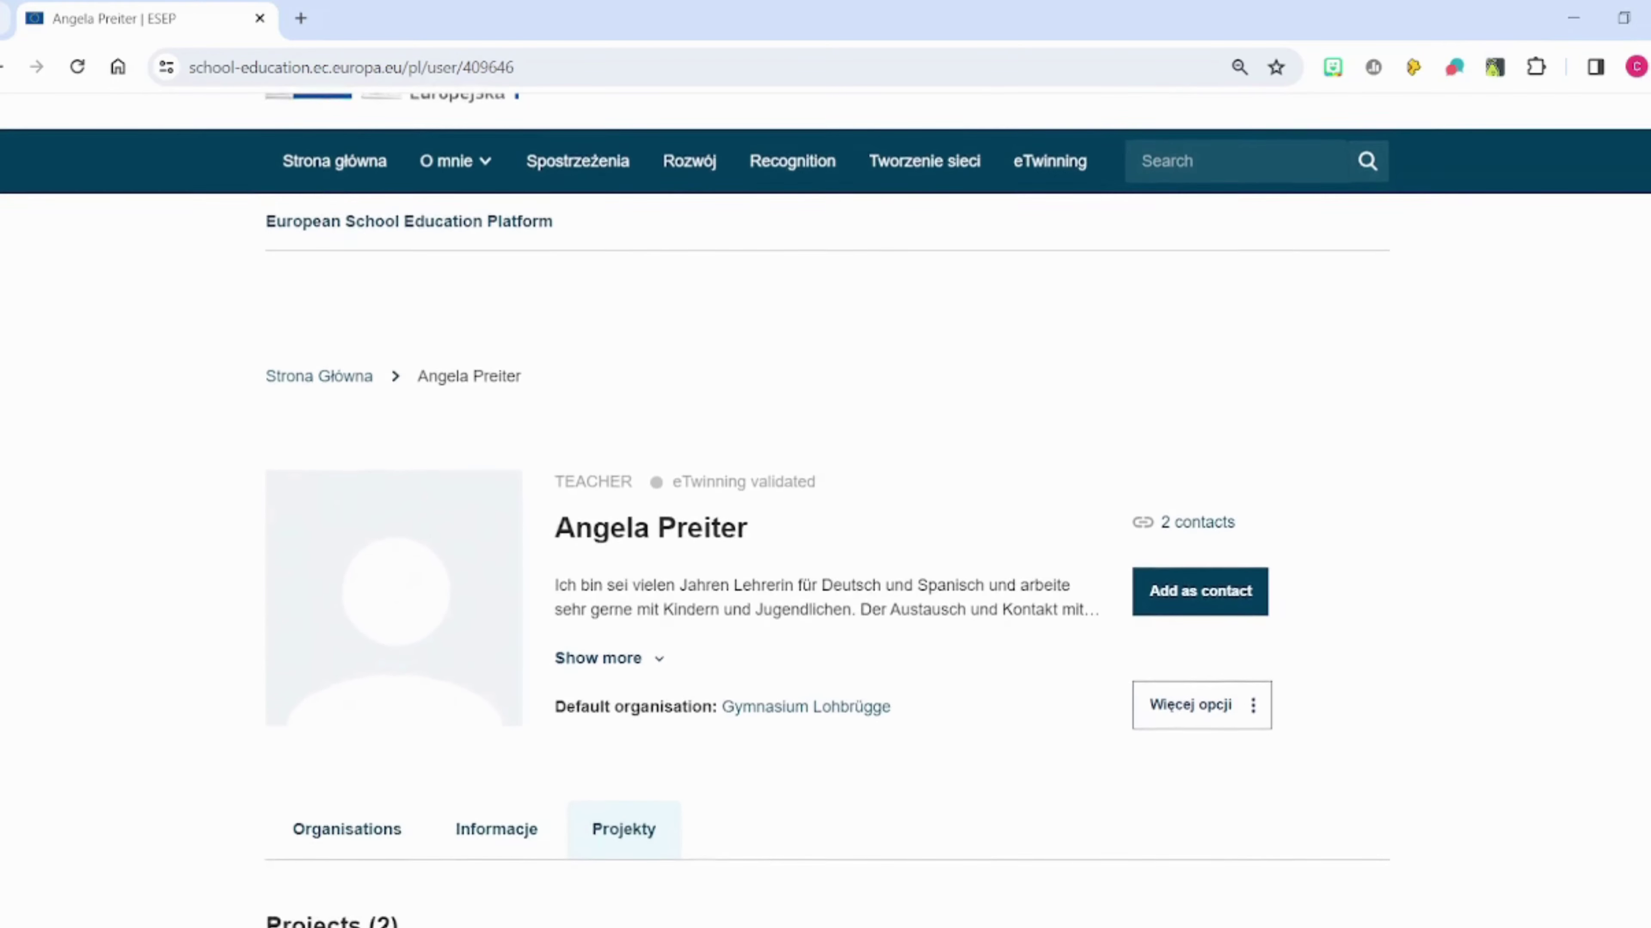
{"action": "scroll", "coordinate": [826, 512], "scroll_direction": "down", "scroll_amount": 2}
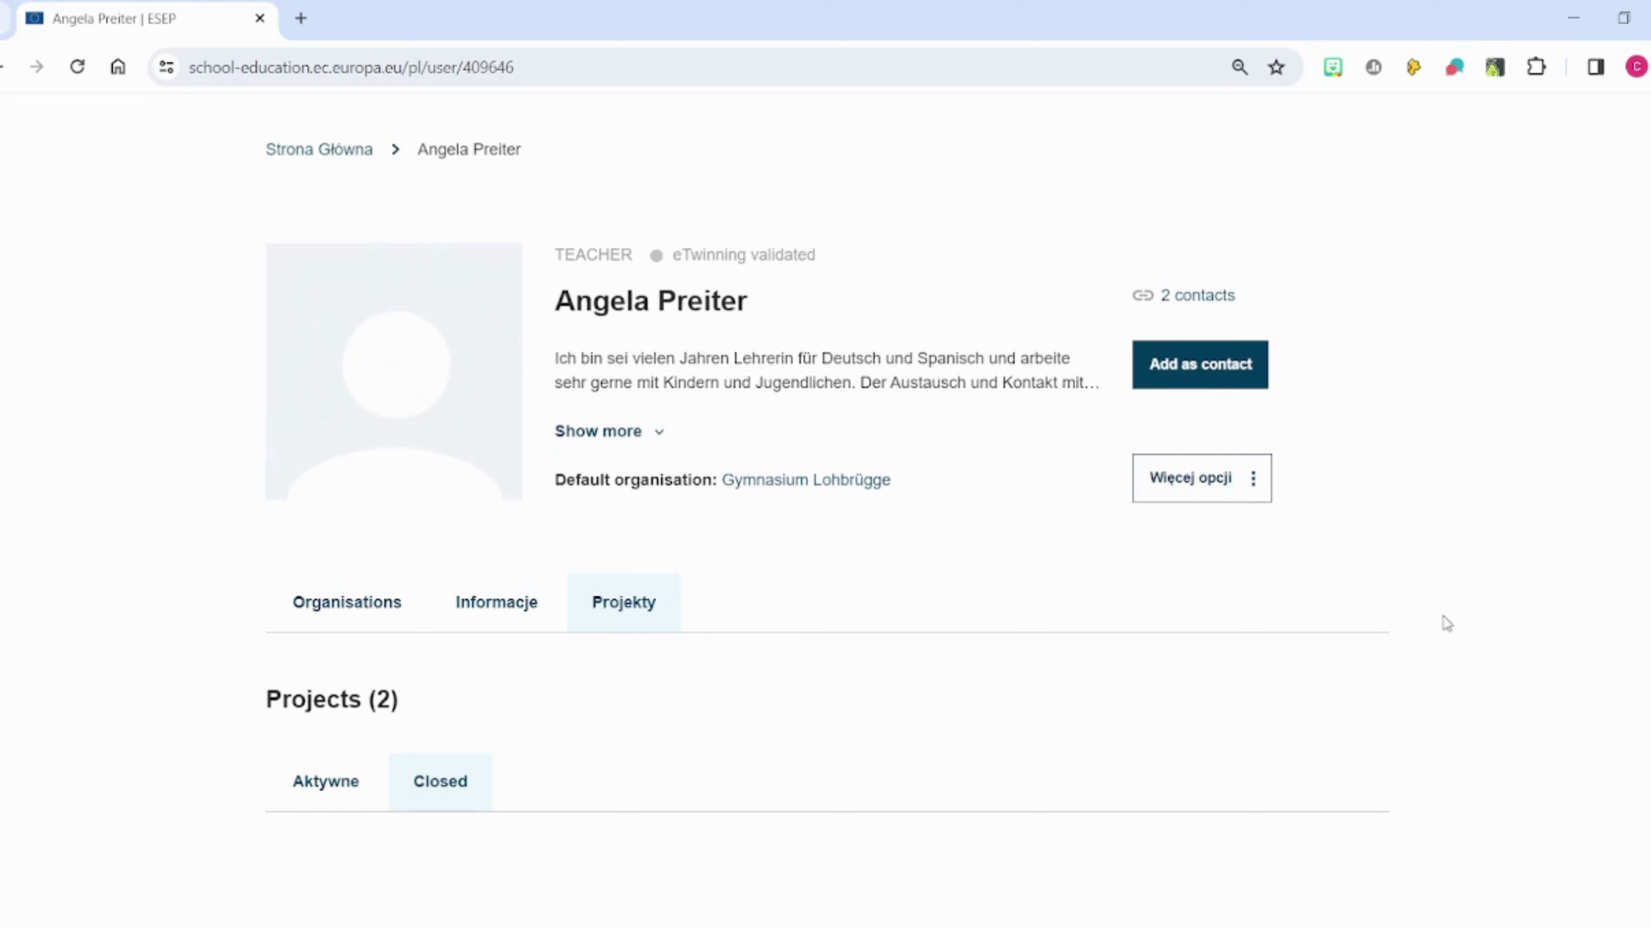
{"action": "left_click", "coordinate": [652, 440]}
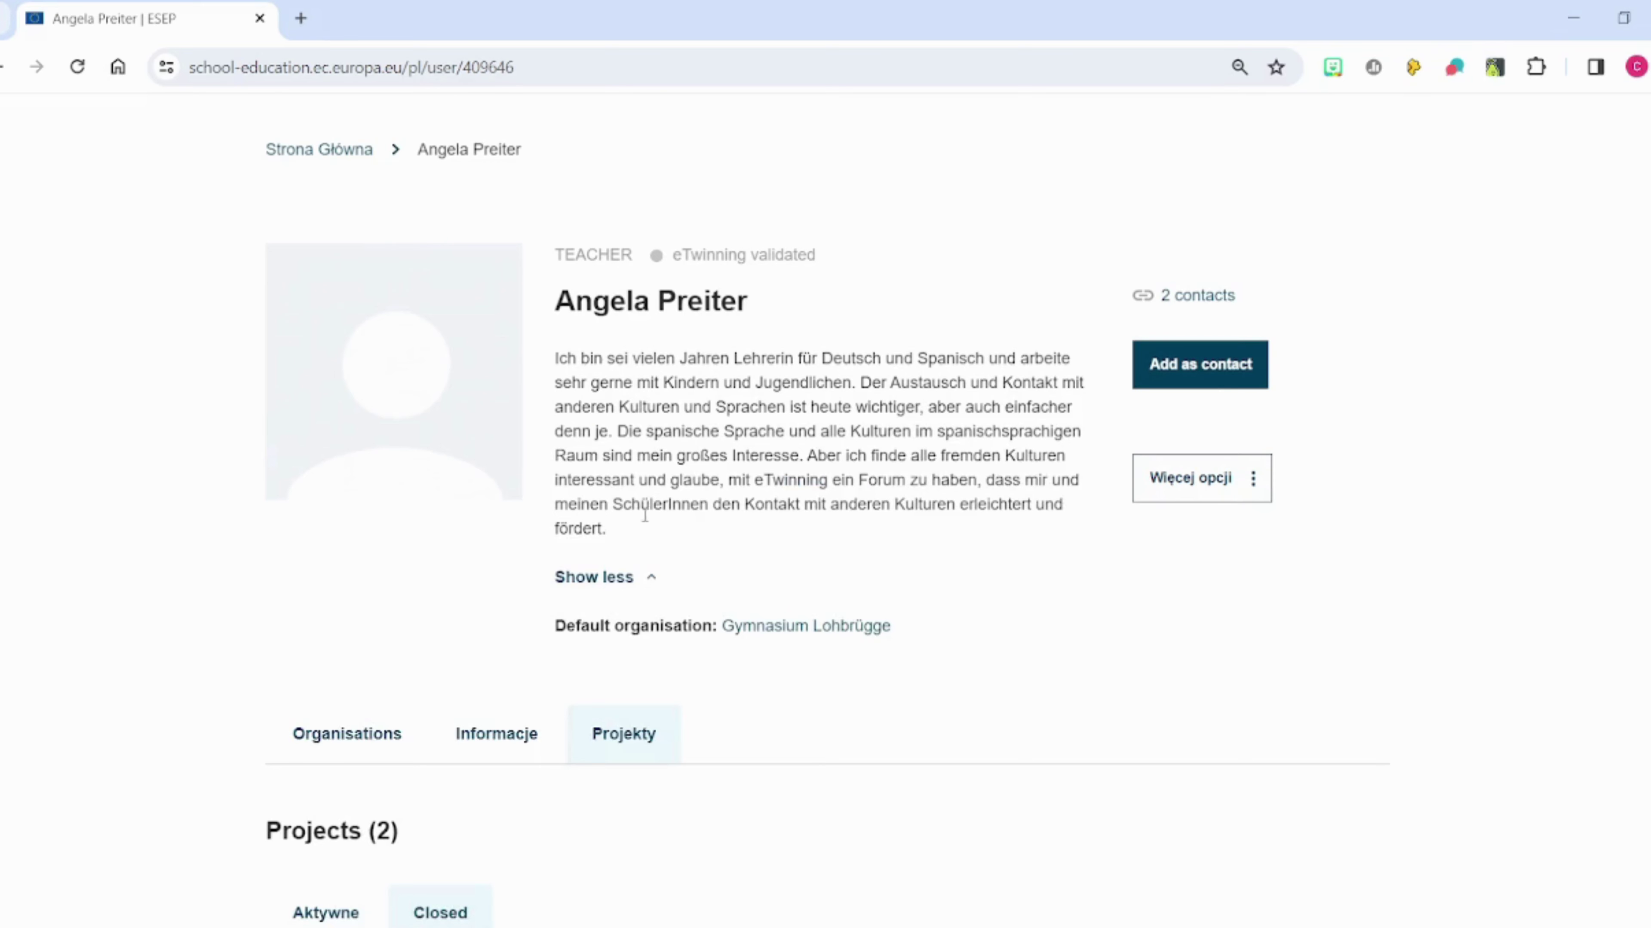
{"action": "left_click_drag", "start_coordinate": [611, 532], "coordinate": [548, 378]}
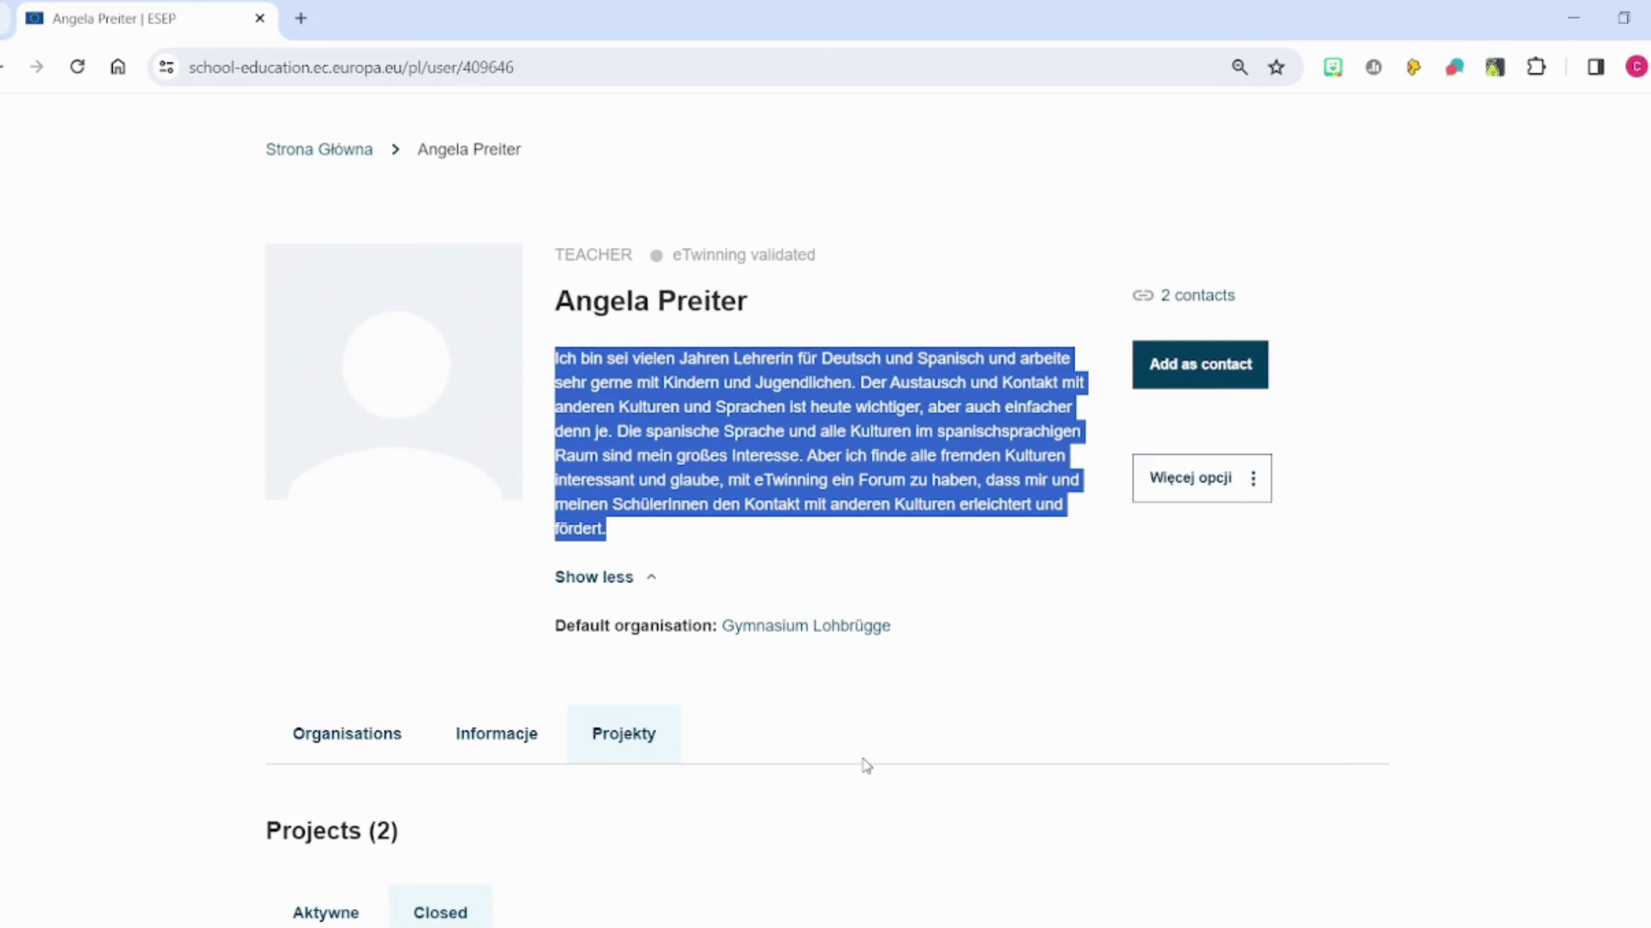
Step: Review the teacher's organisations and account information, highlighting the last login date
{"action": "scroll", "coordinate": [866, 766], "scroll_direction": "down", "scroll_amount": 7}
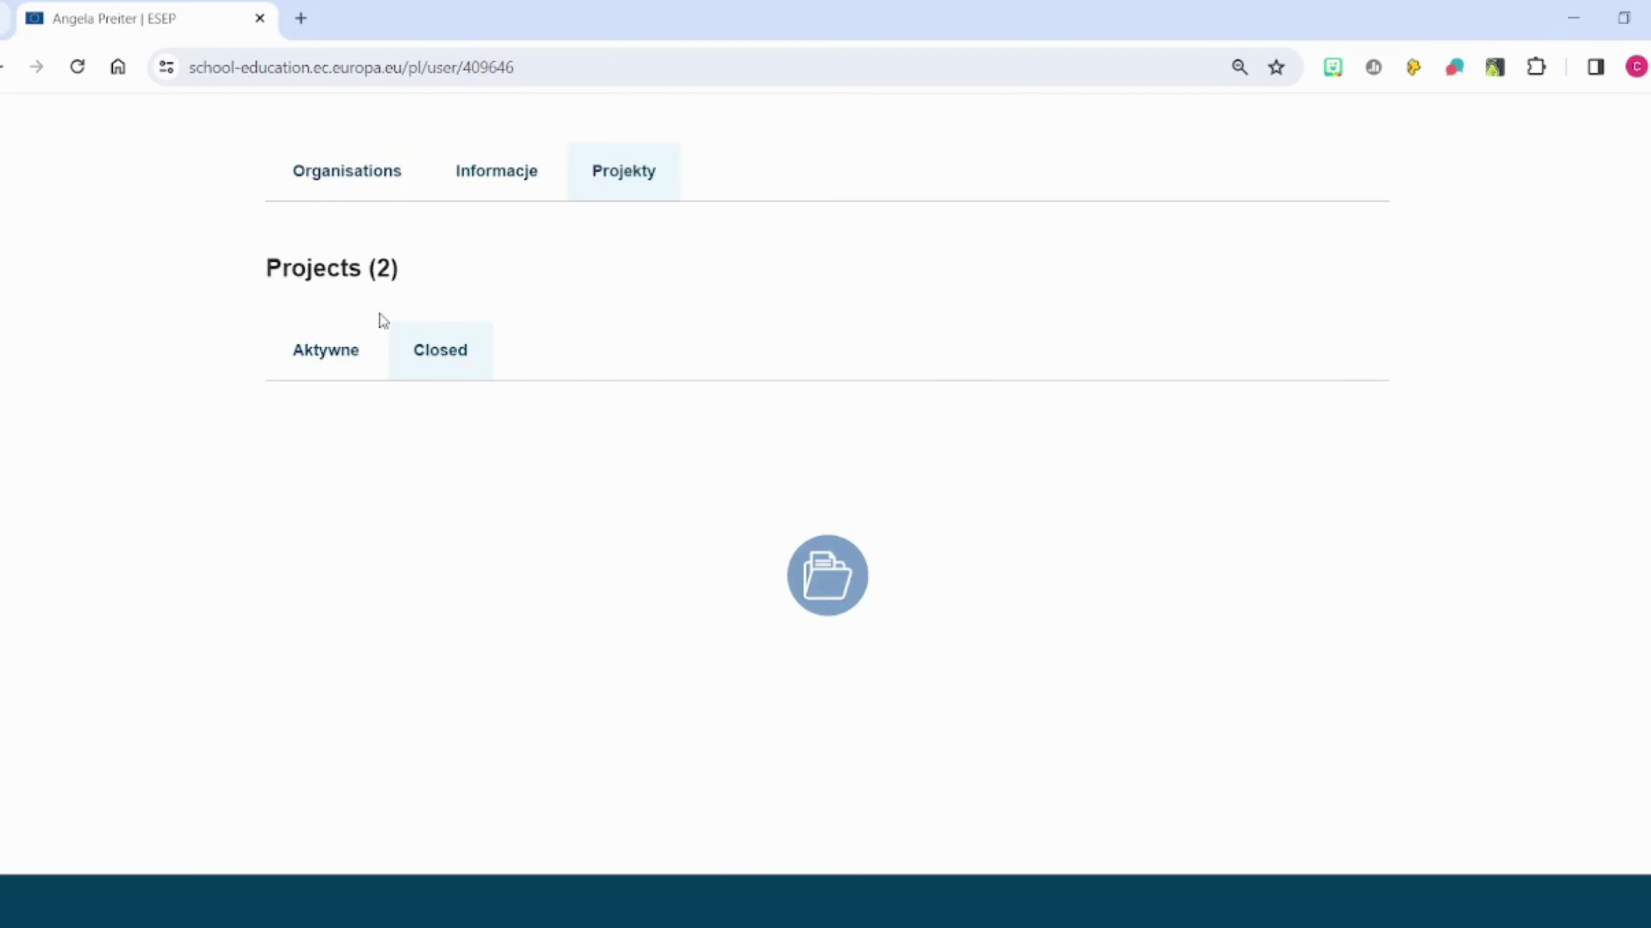
{"action": "left_click", "coordinate": [336, 186]}
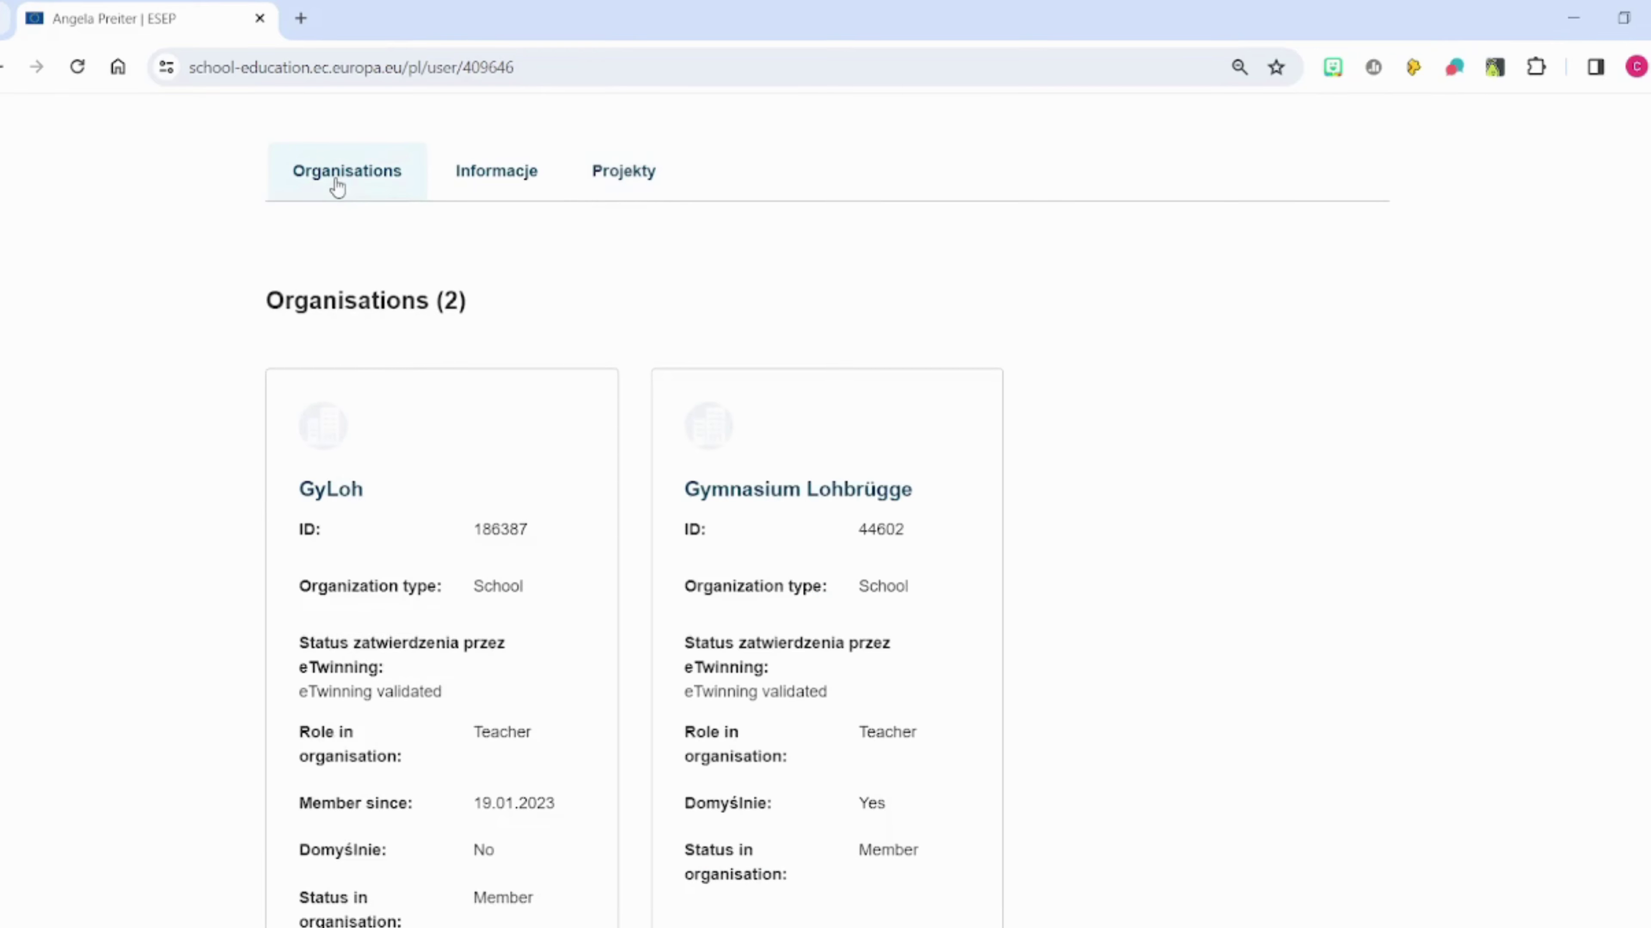
{"action": "left_click", "coordinate": [494, 189]}
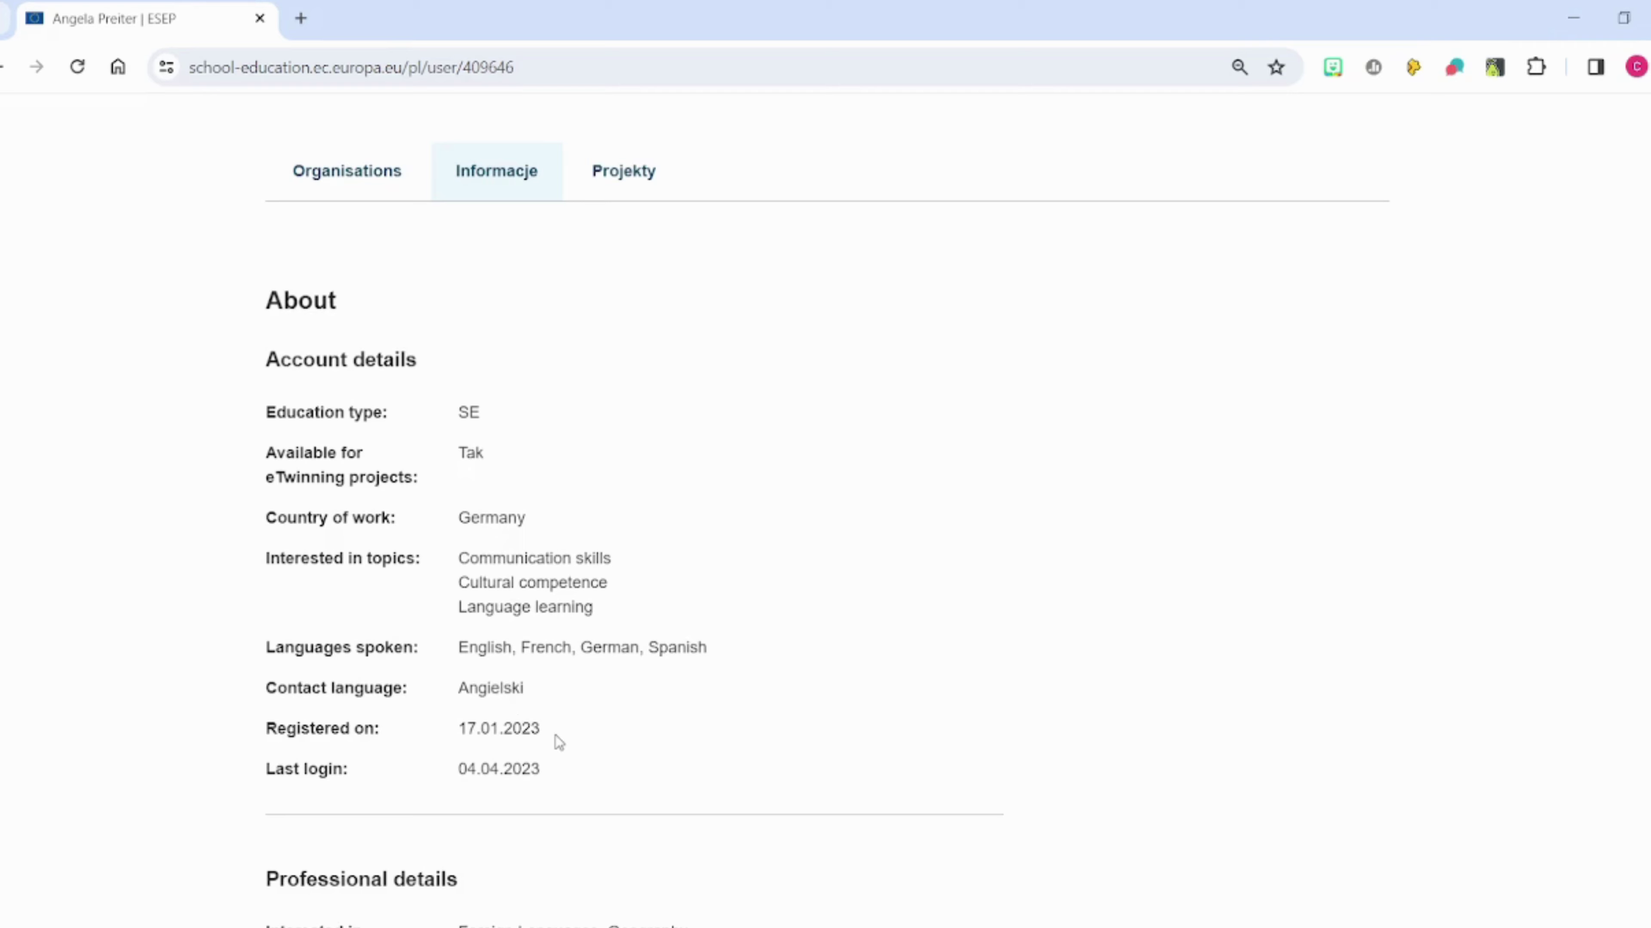
{"action": "triple_click", "coordinate": [544, 743]}
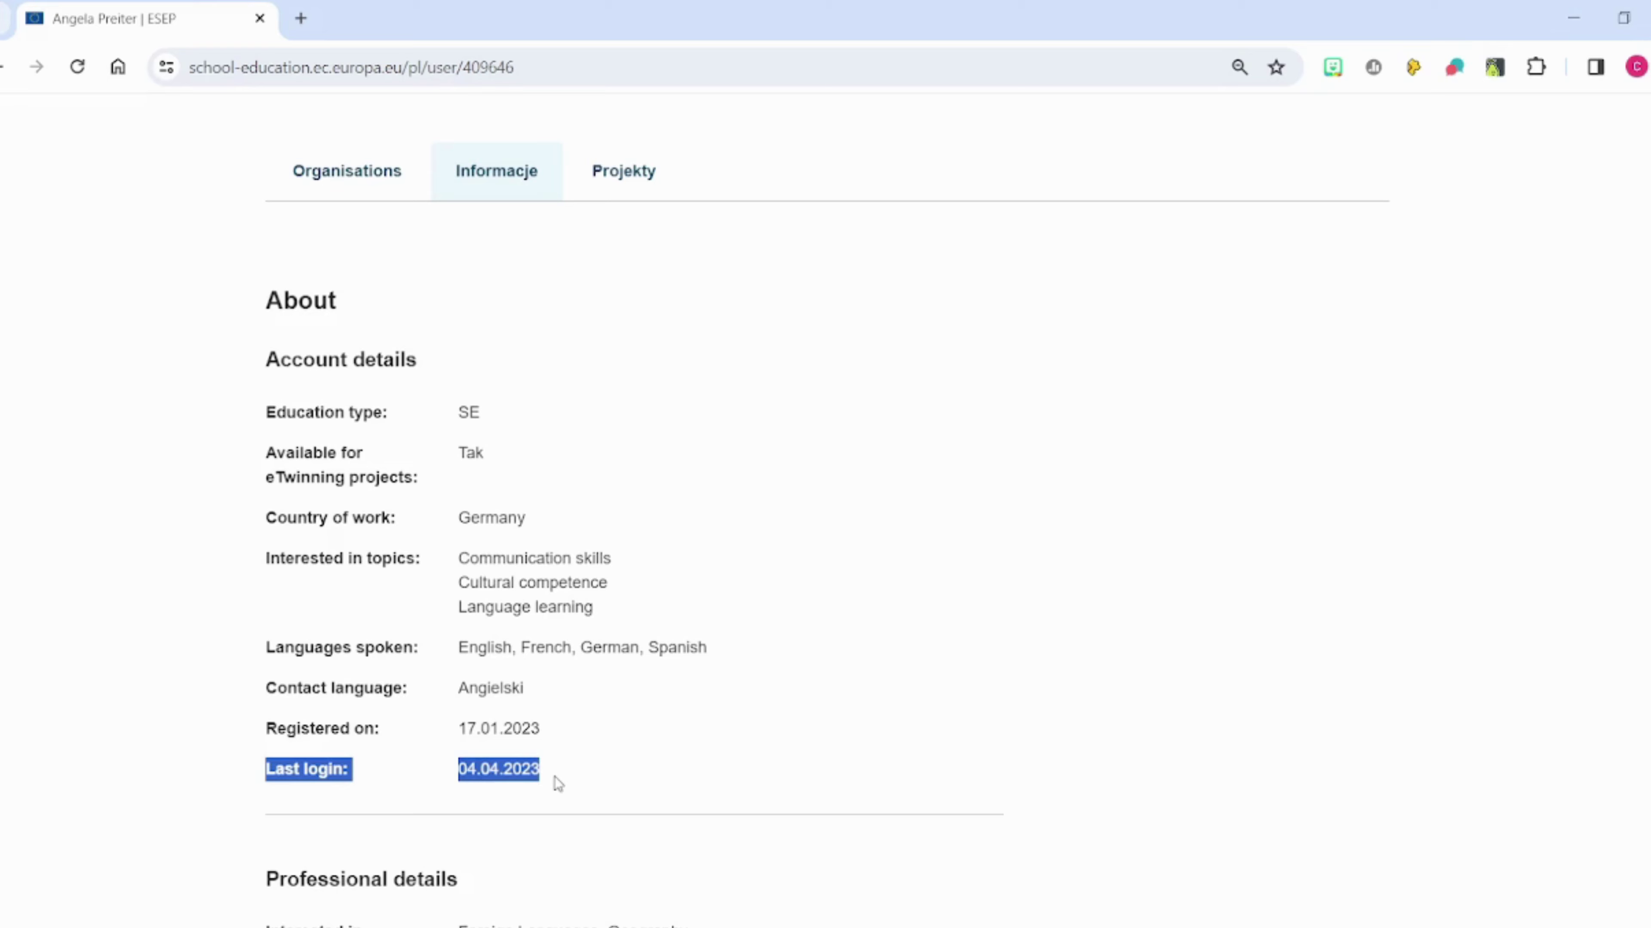
Step: View the teacher's active and closed eTwinning projects
{"action": "left_click", "coordinate": [634, 175]}
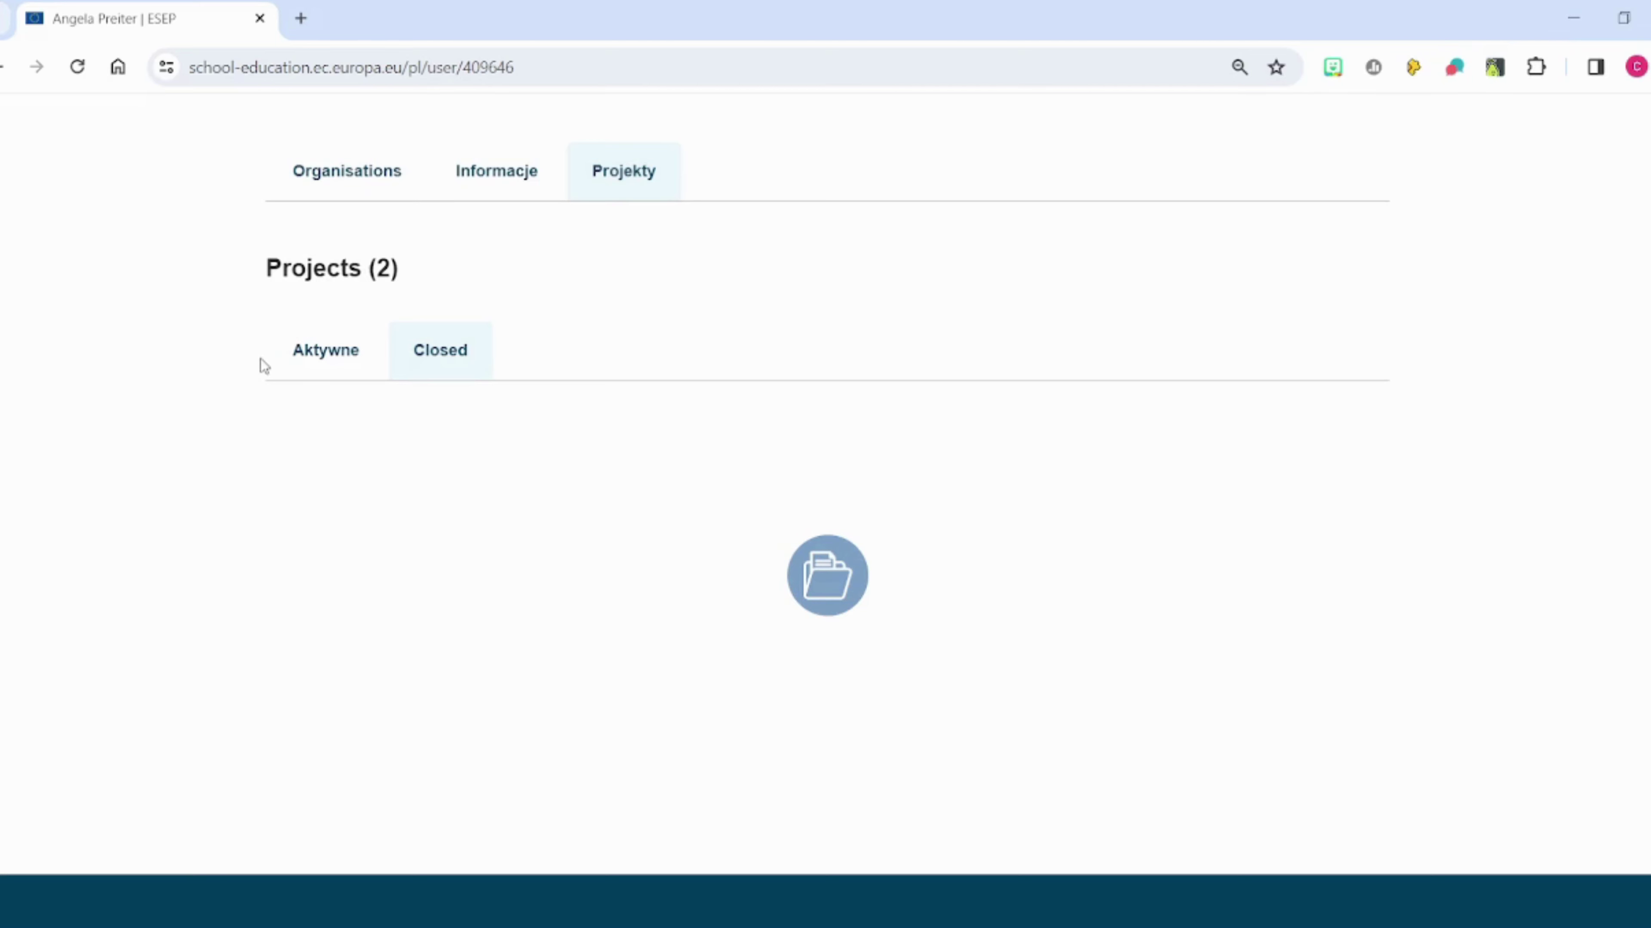
{"action": "left_click", "coordinate": [326, 363]}
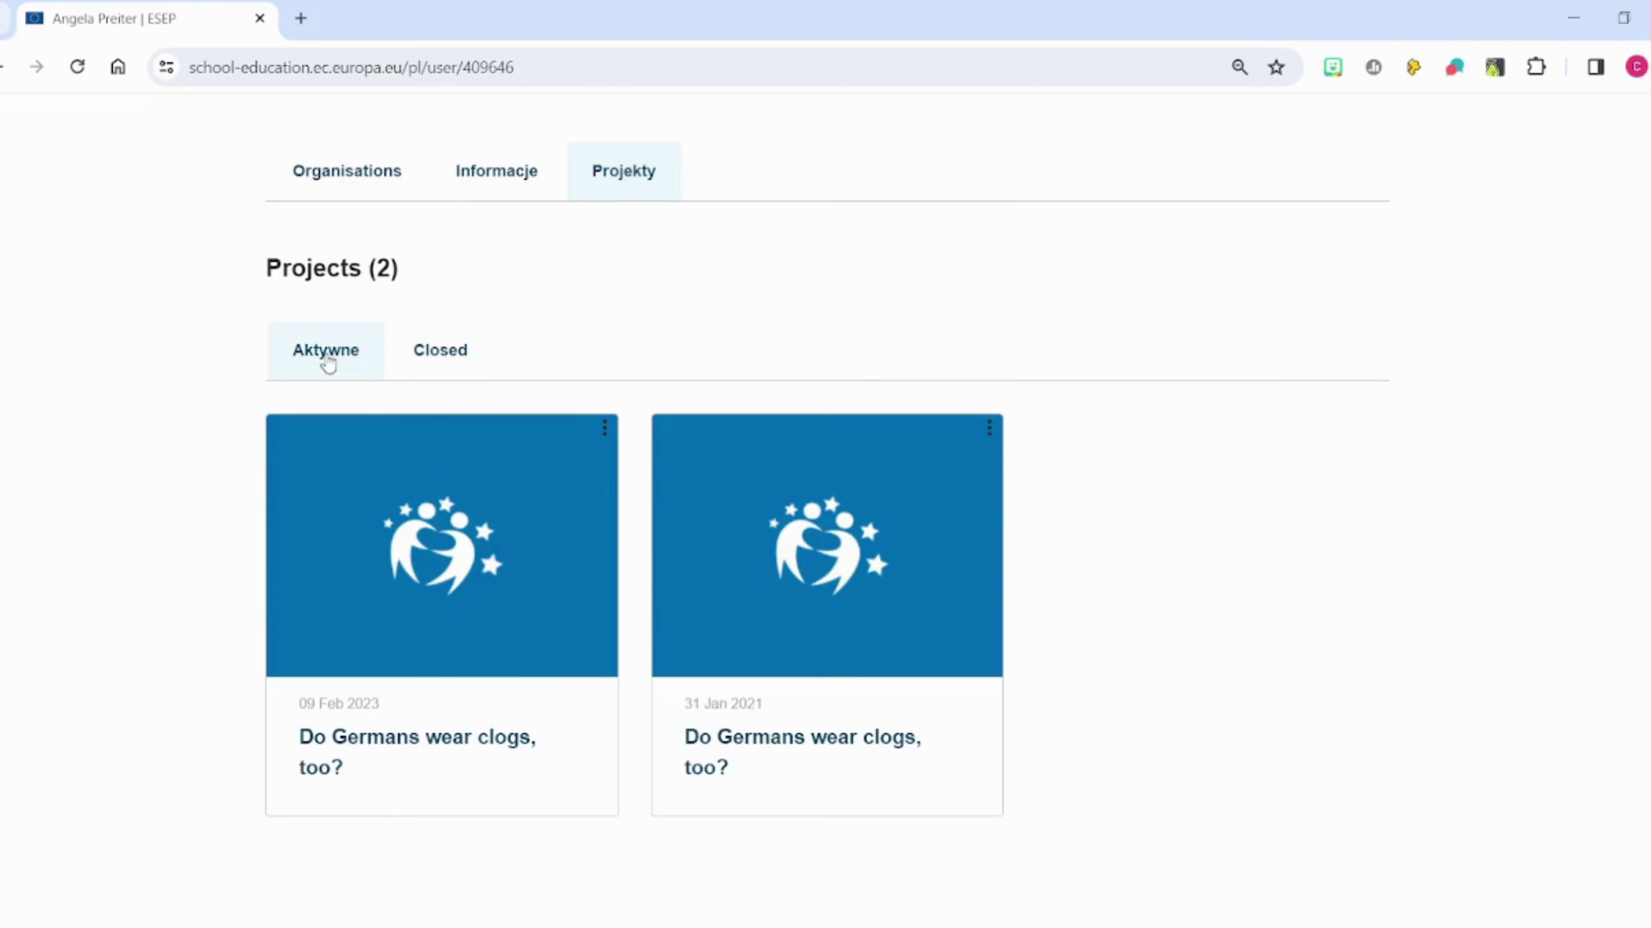
{"action": "left_click", "coordinate": [441, 354]}
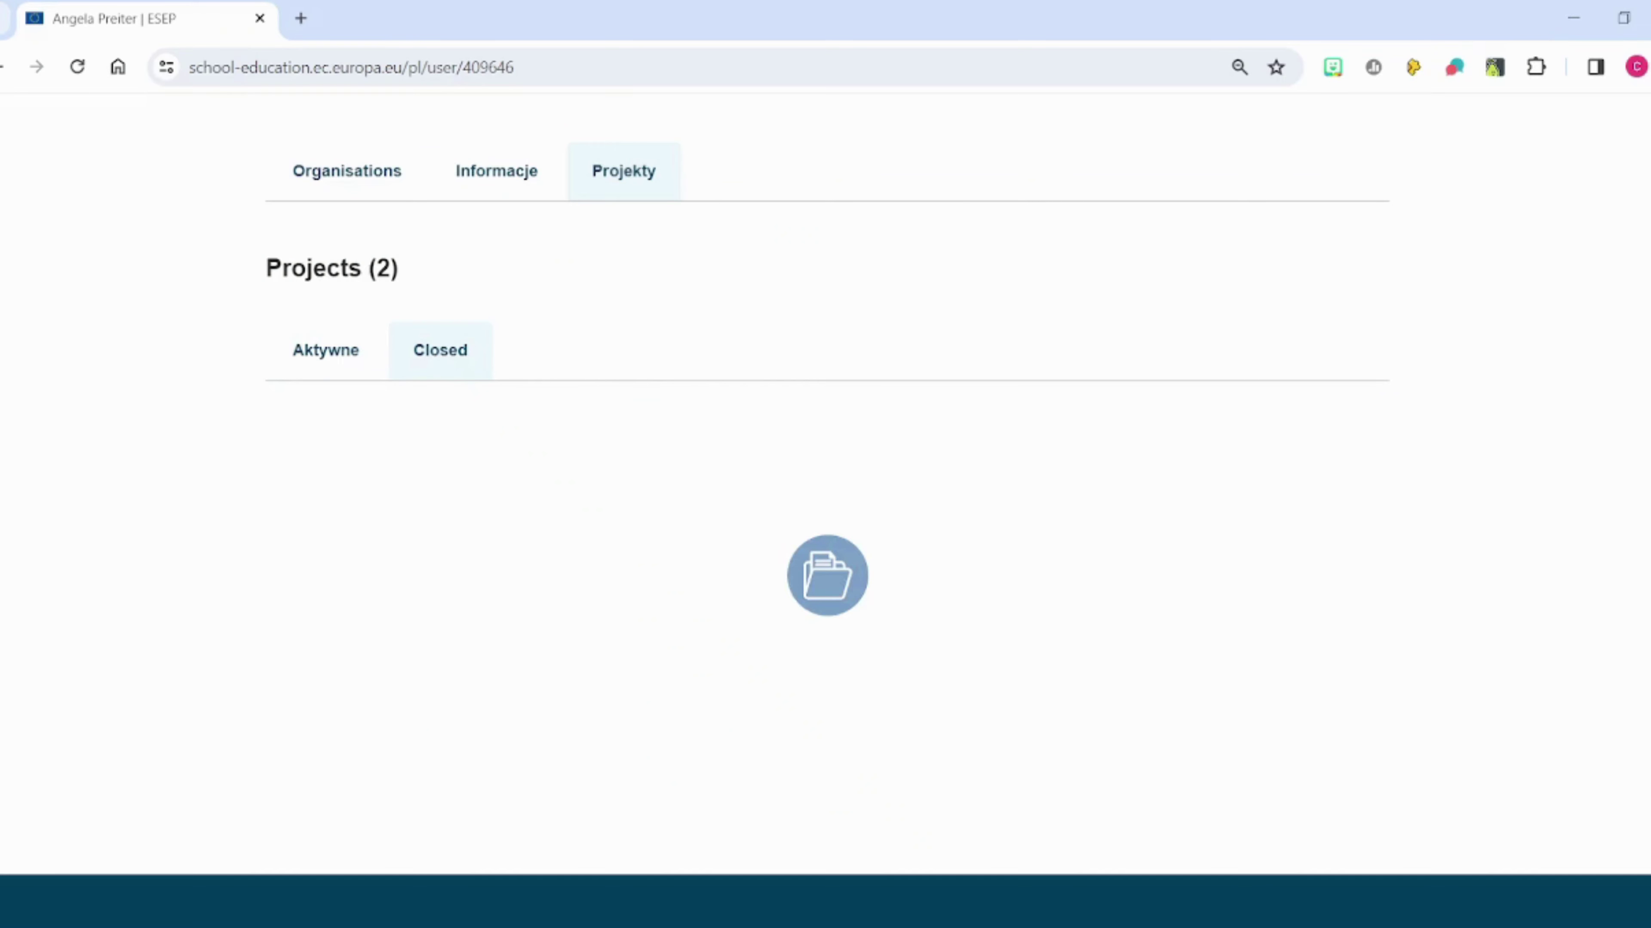
Step: Check the teacher's contacts entry, then send a contact request and withdraw it
{"action": "scroll", "coordinate": [825, 507], "scroll_direction": "up", "scroll_amount": 4}
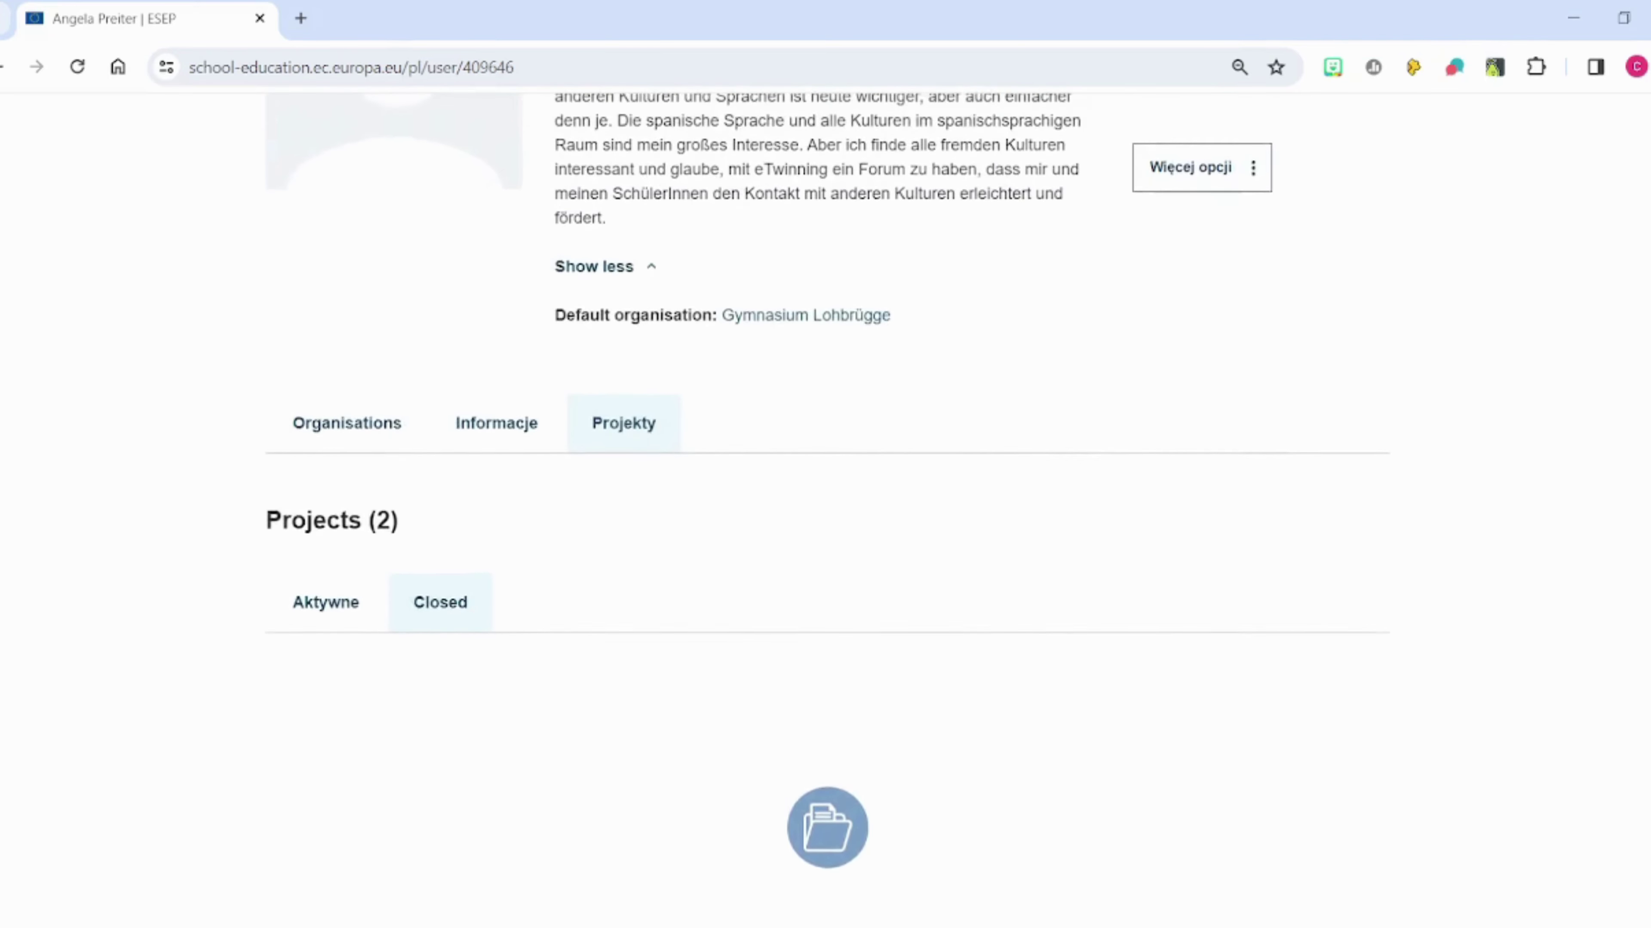
{"action": "scroll", "coordinate": [826, 507], "scroll_direction": "up", "scroll_amount": 4}
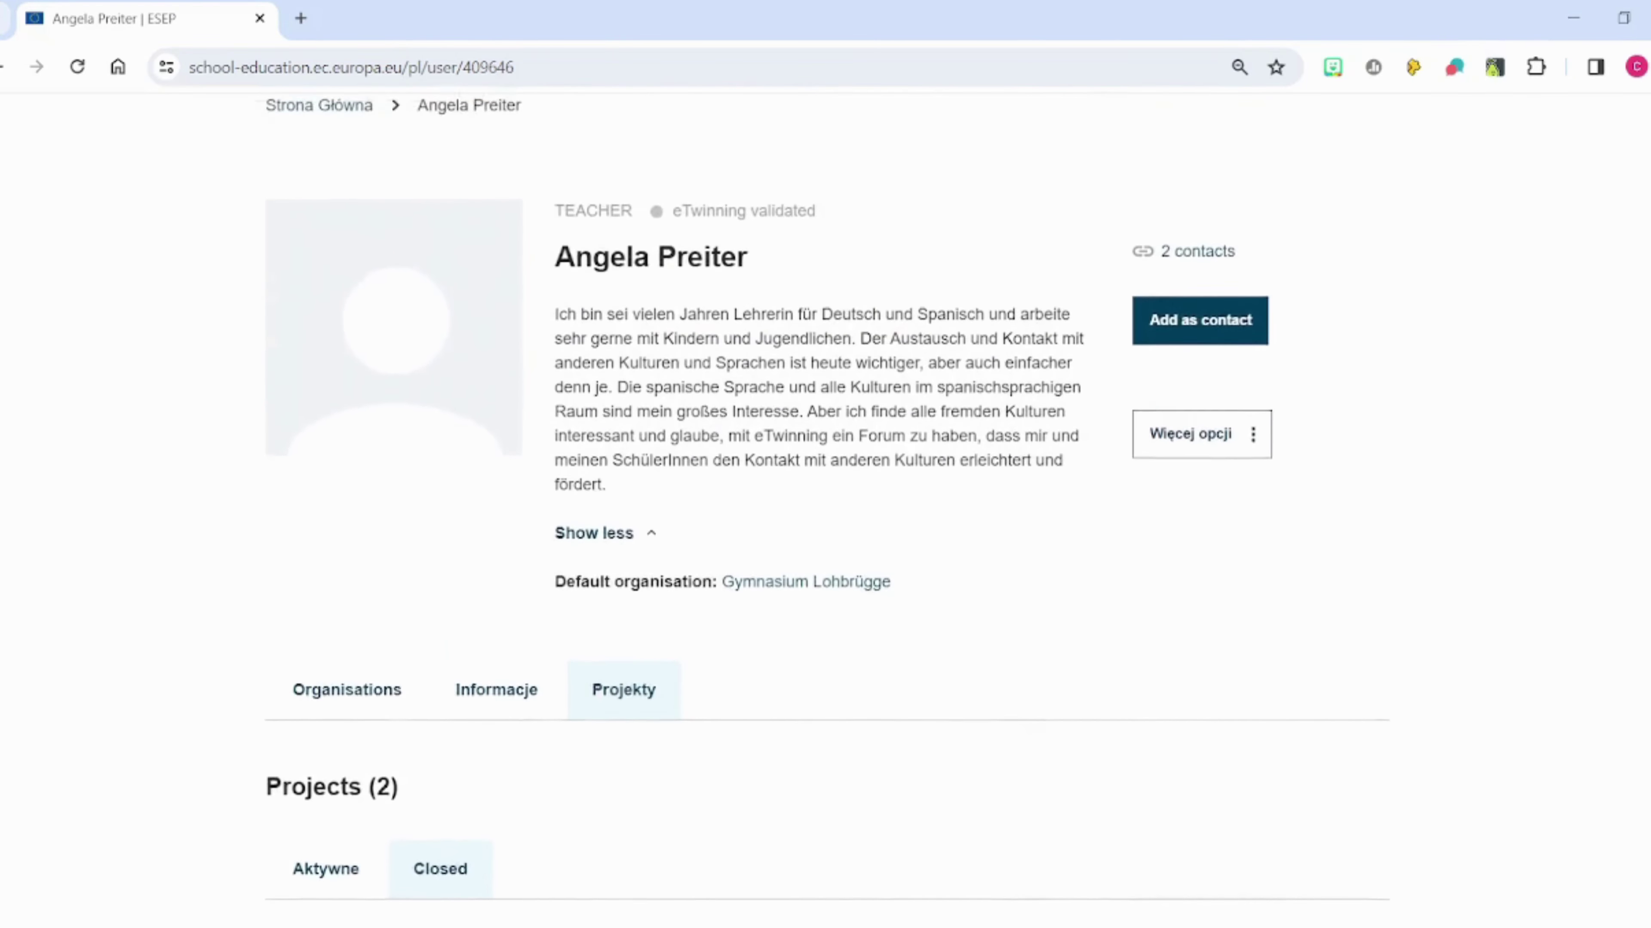
{"action": "scroll", "coordinate": [1613, 365], "scroll_direction": "up", "scroll_amount": 2}
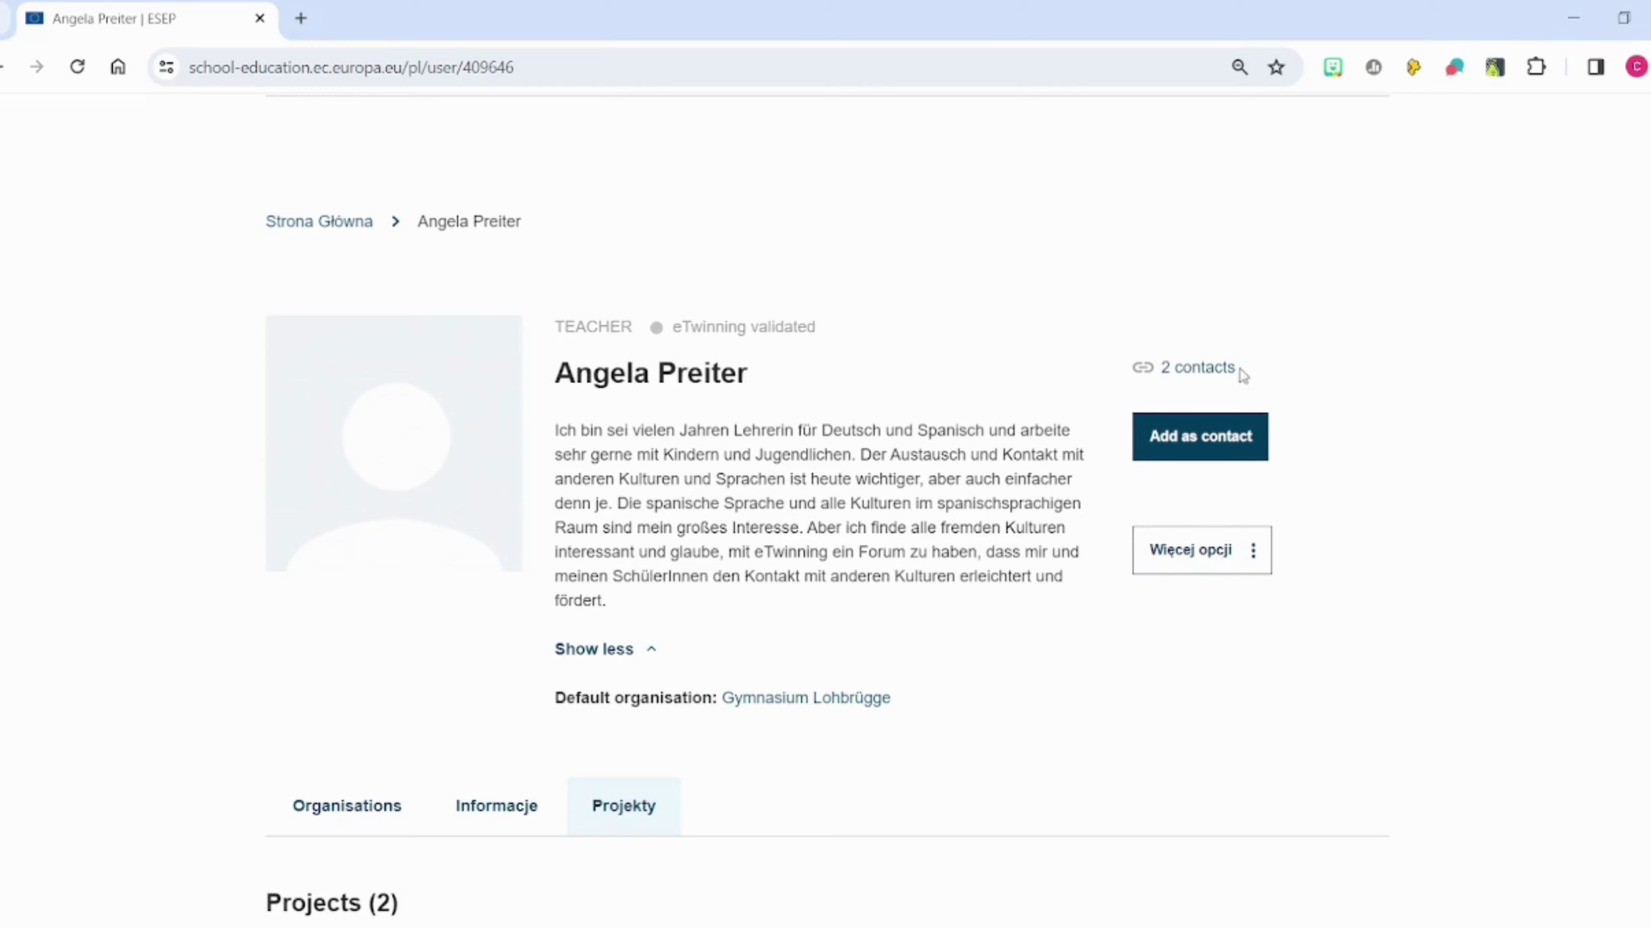
{"action": "left_click_drag", "start_coordinate": [1239, 369], "coordinate": [1161, 370]}
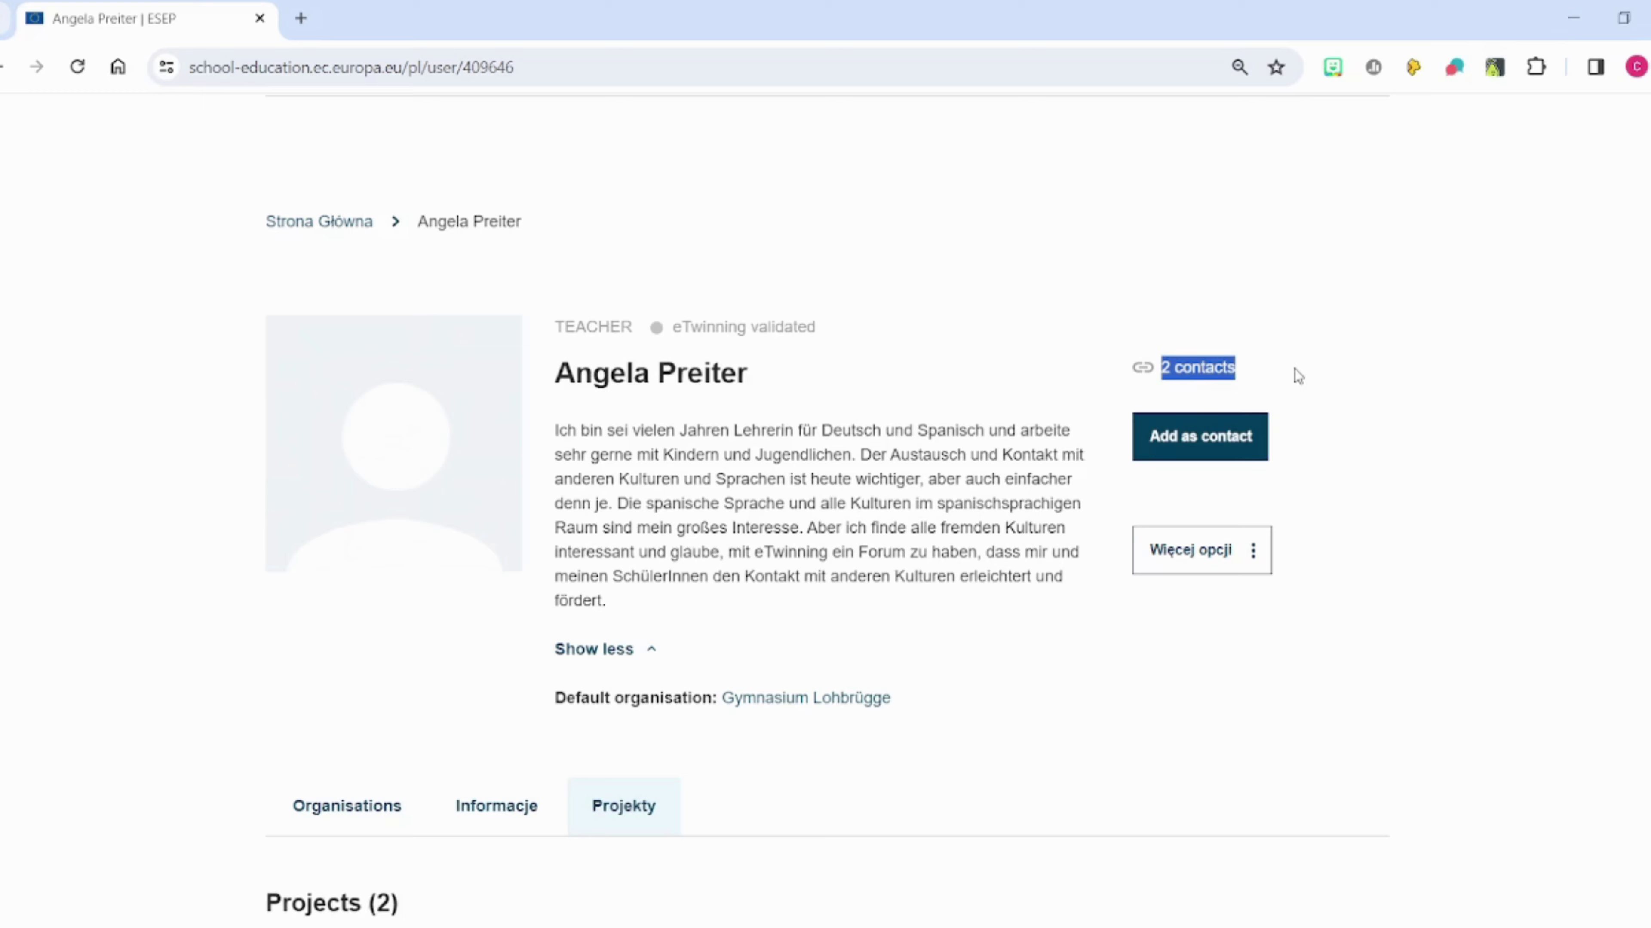
{"action": "left_click", "coordinate": [1245, 450]}
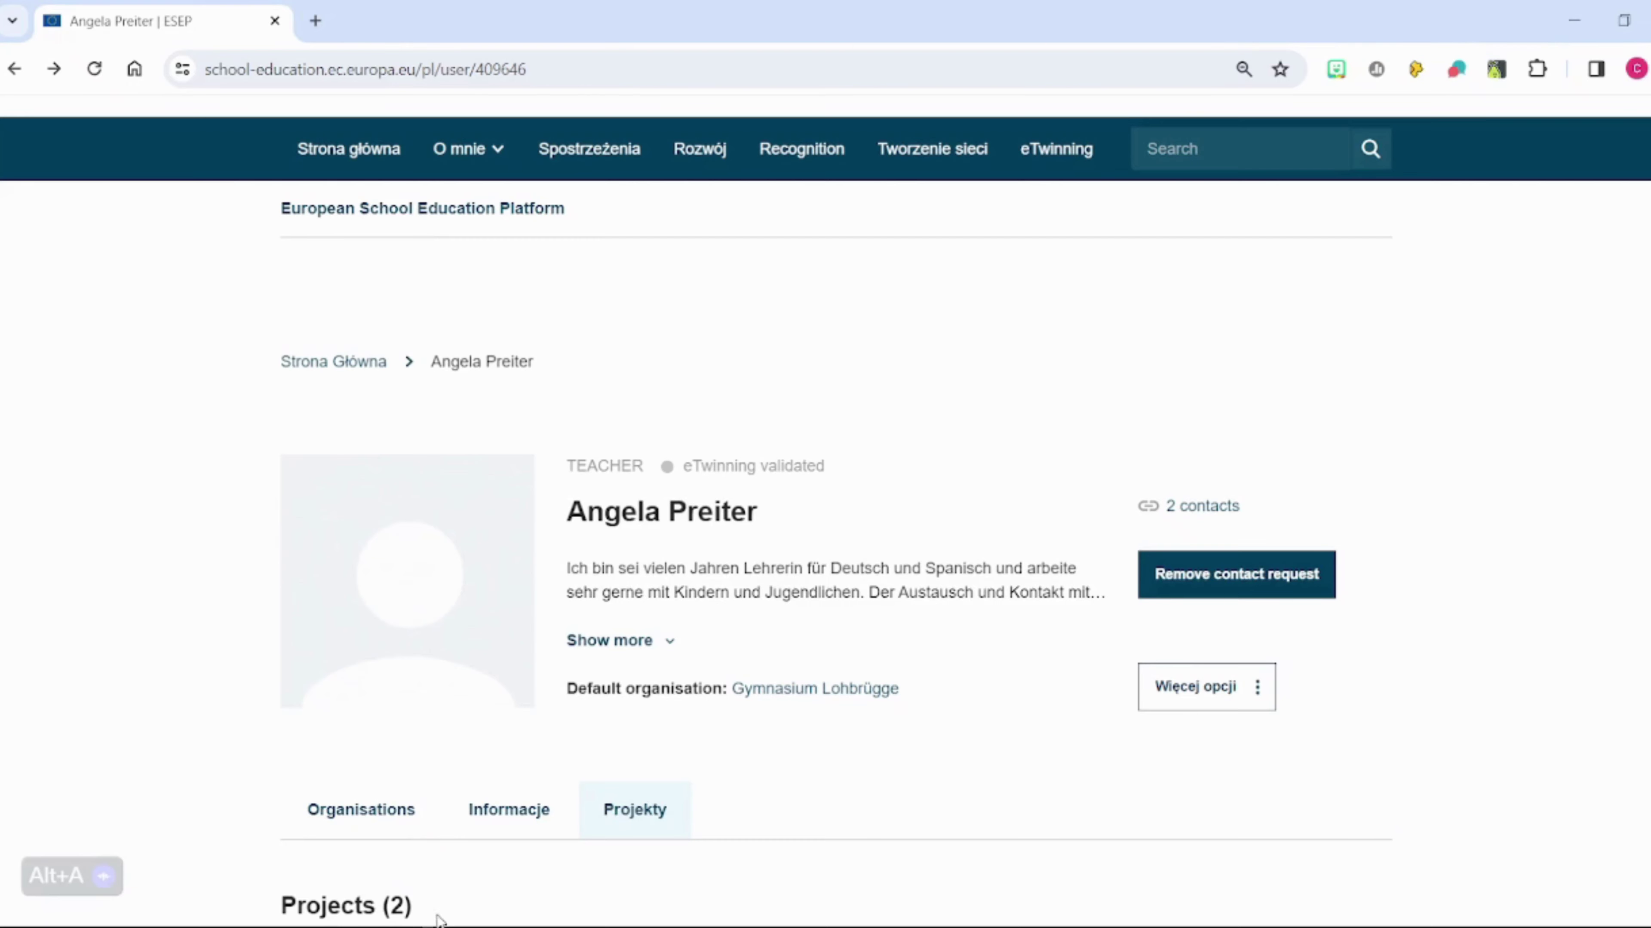
{"action": "left_click", "coordinate": [1213, 593]}
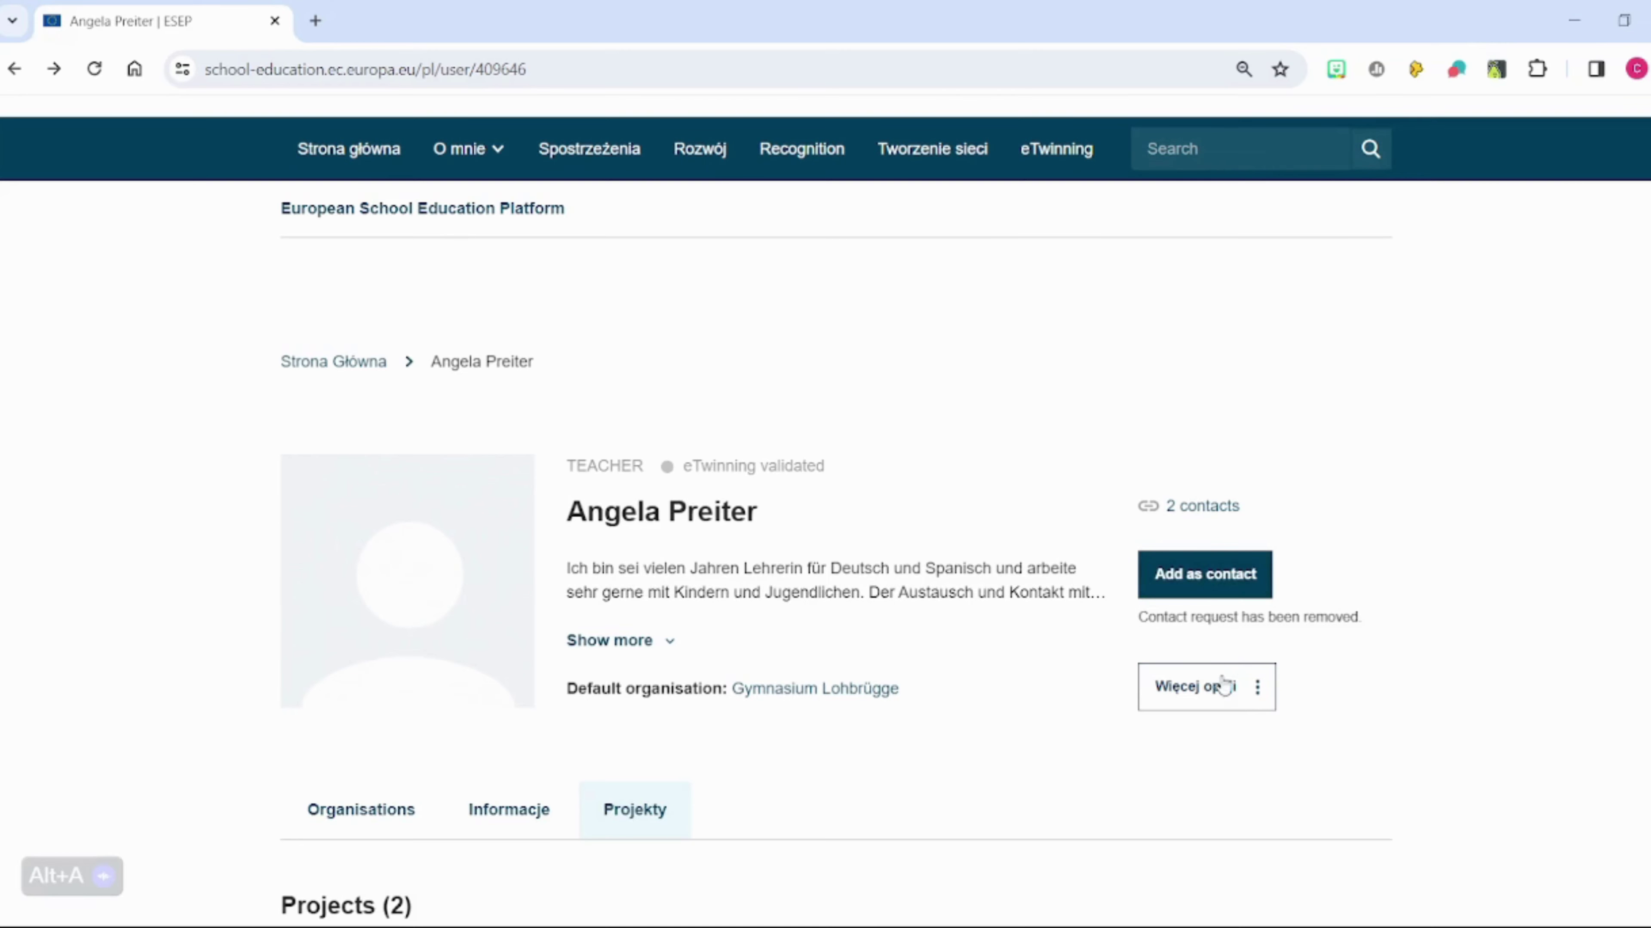
Step: Open a new message addressed to the teacher and look over its recipient, subject and message fields
{"action": "left_click", "coordinate": [1220, 699]}
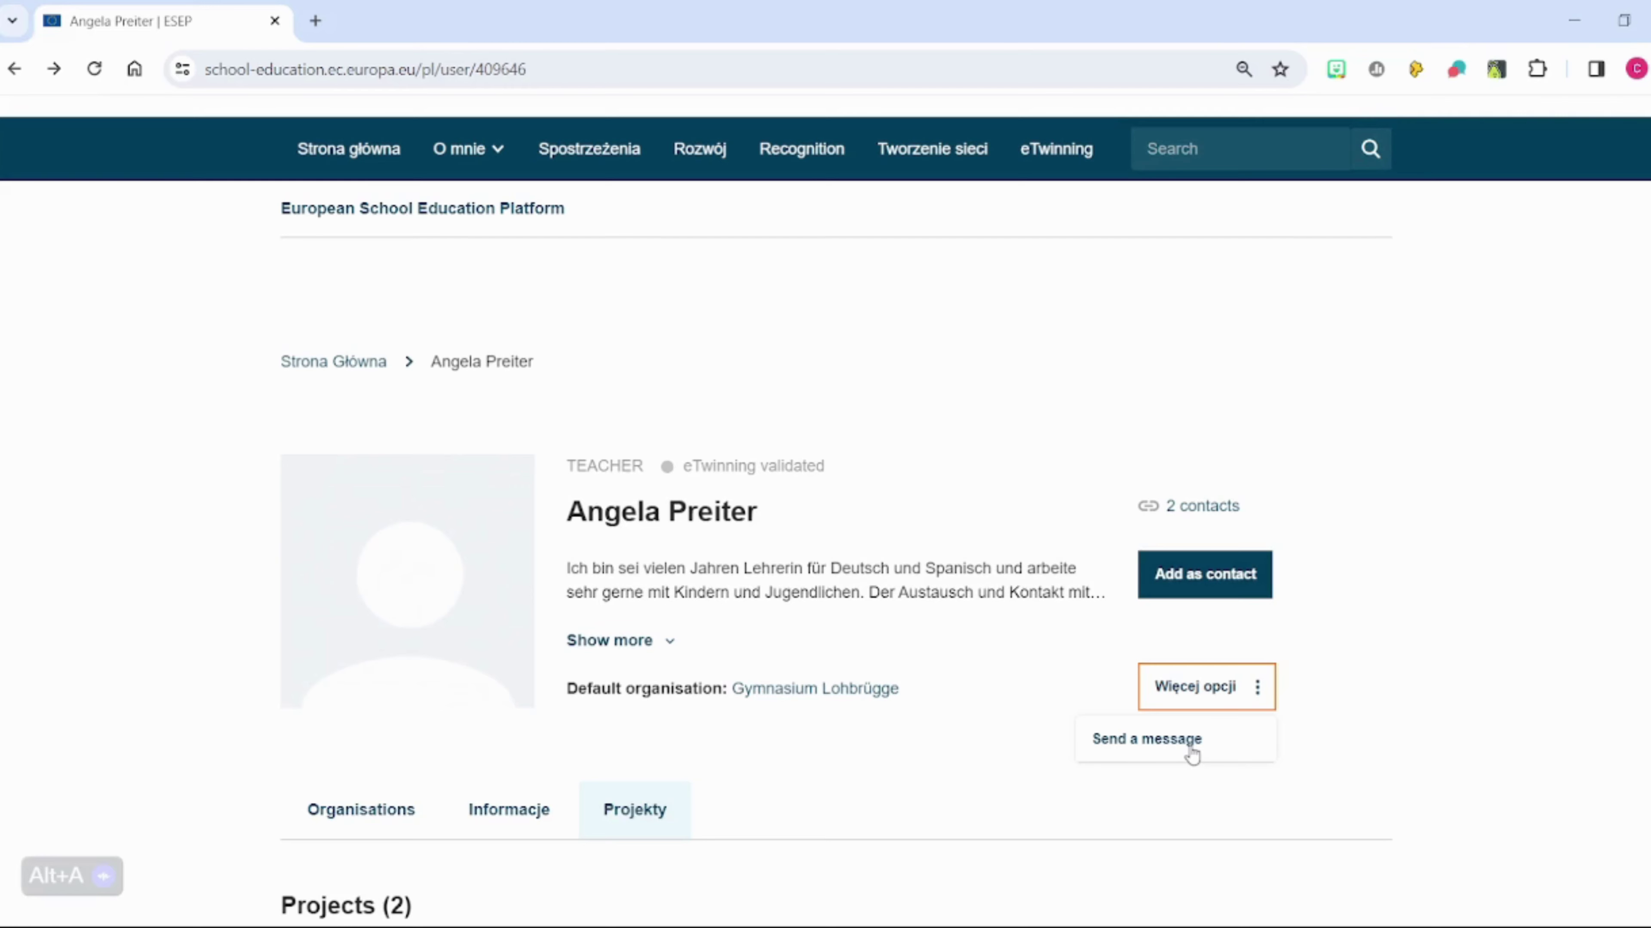
{"action": "left_click", "coordinate": [1192, 755]}
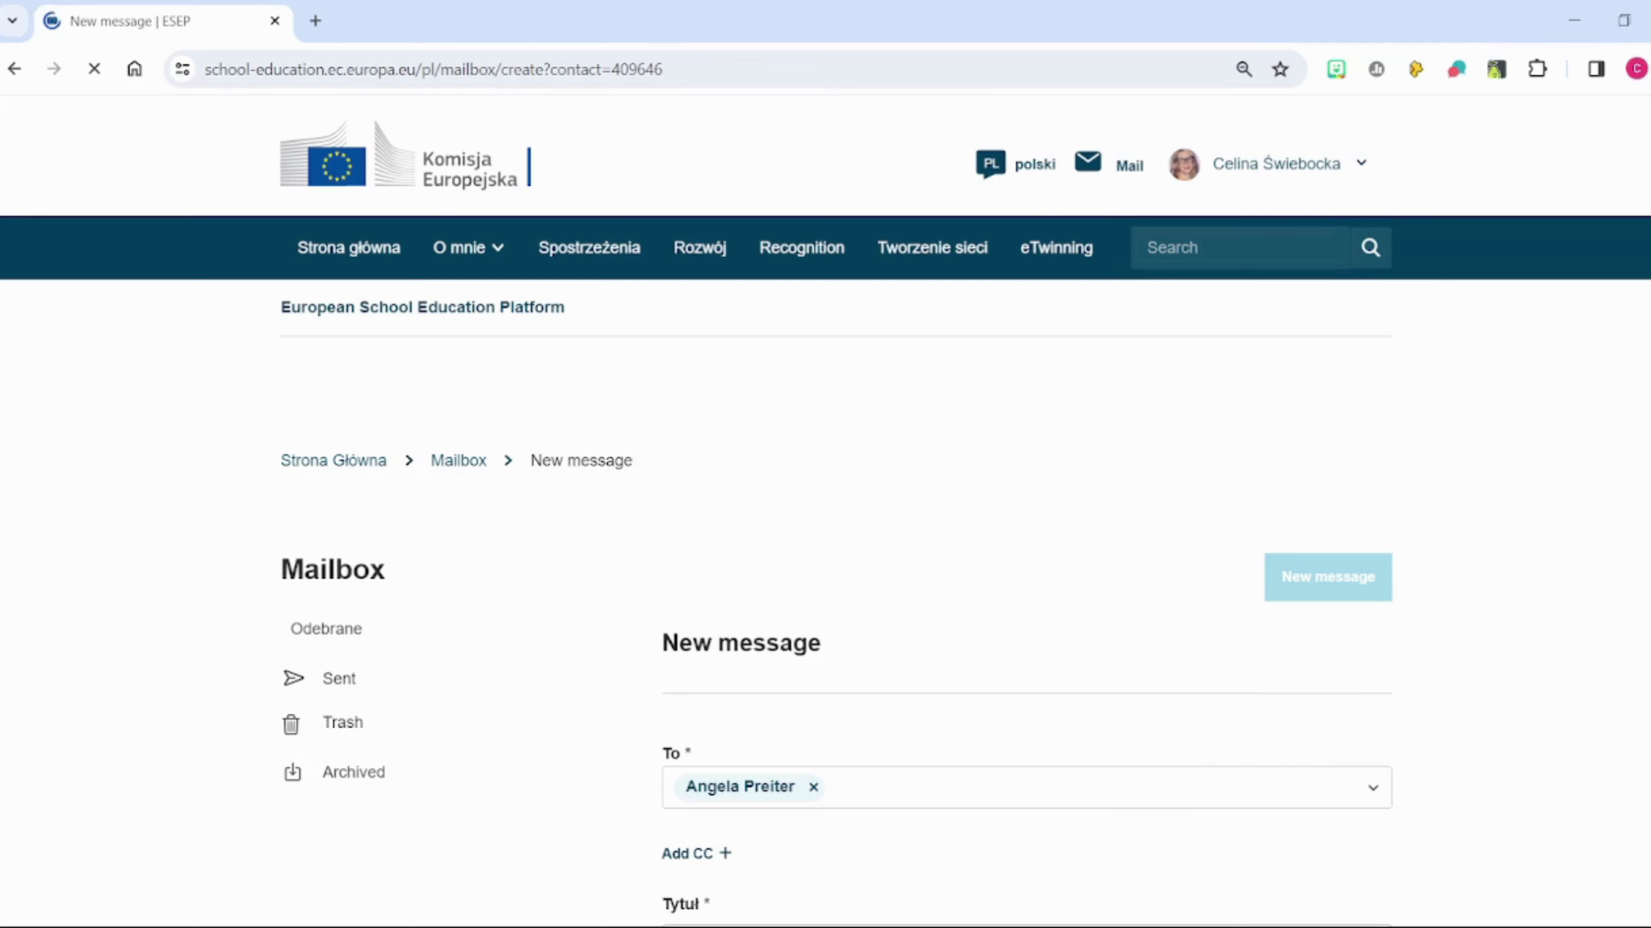
{"action": "scroll", "coordinate": [825, 520], "scroll_direction": "down", "scroll_amount": 5}
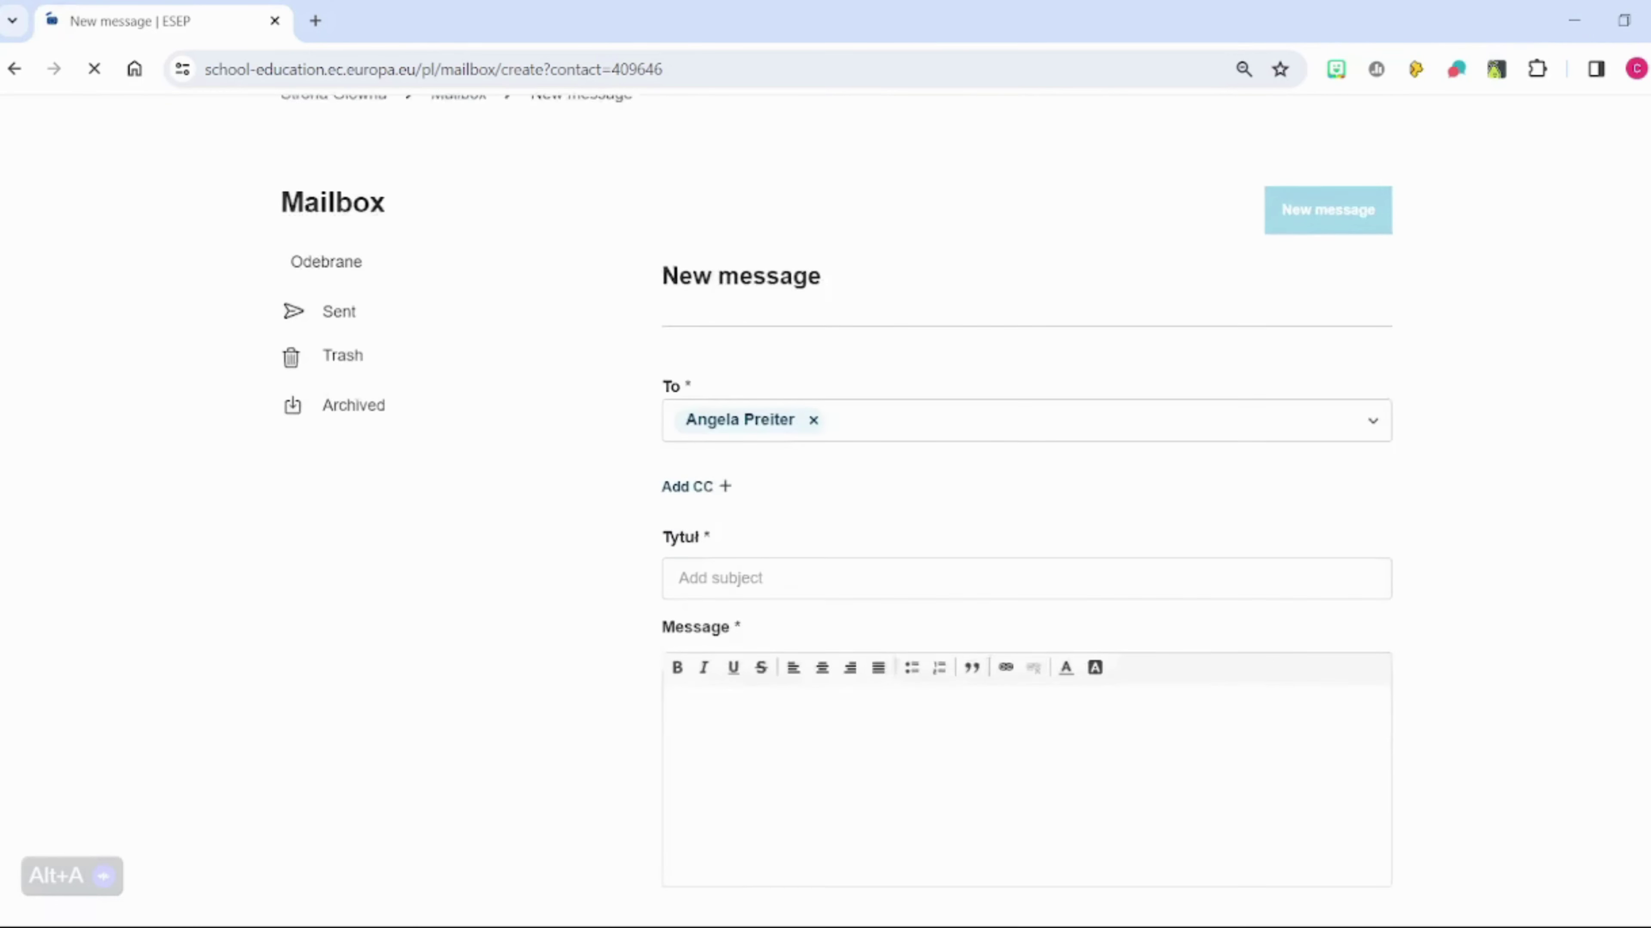
{"action": "scroll", "coordinate": [826, 514], "scroll_direction": "down", "scroll_amount": 2}
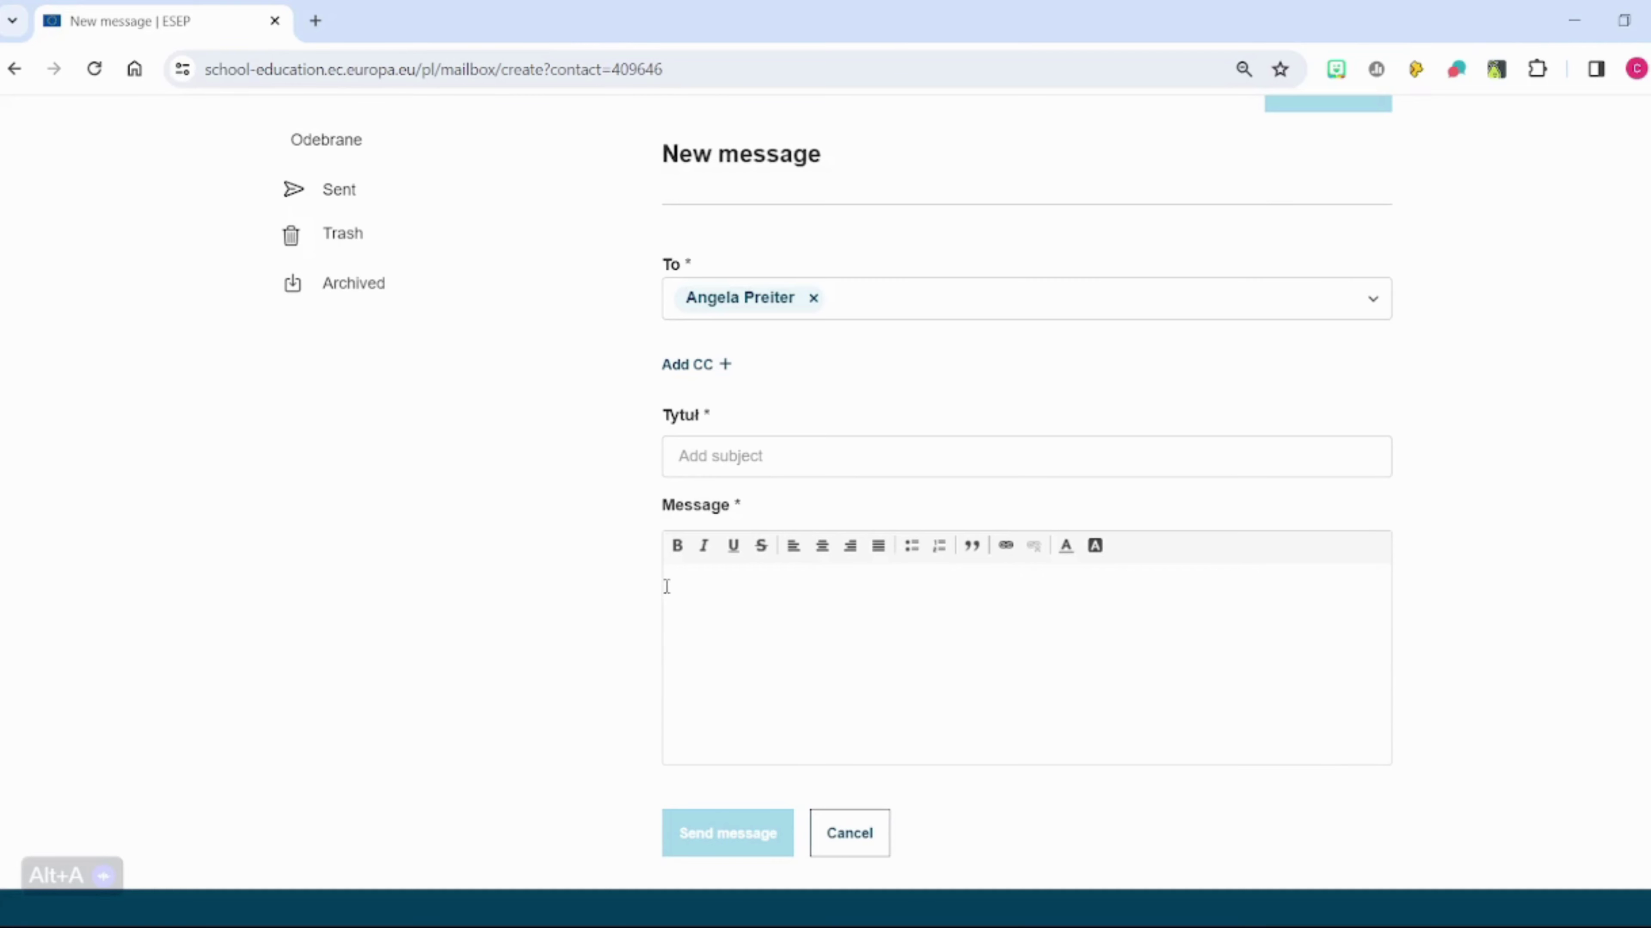
{"action": "left_click", "coordinate": [691, 449]}
{"action": "left_click", "coordinate": [676, 619]}
{"action": "scroll", "coordinate": [1554, 697], "scroll_direction": "up", "scroll_amount": 1}
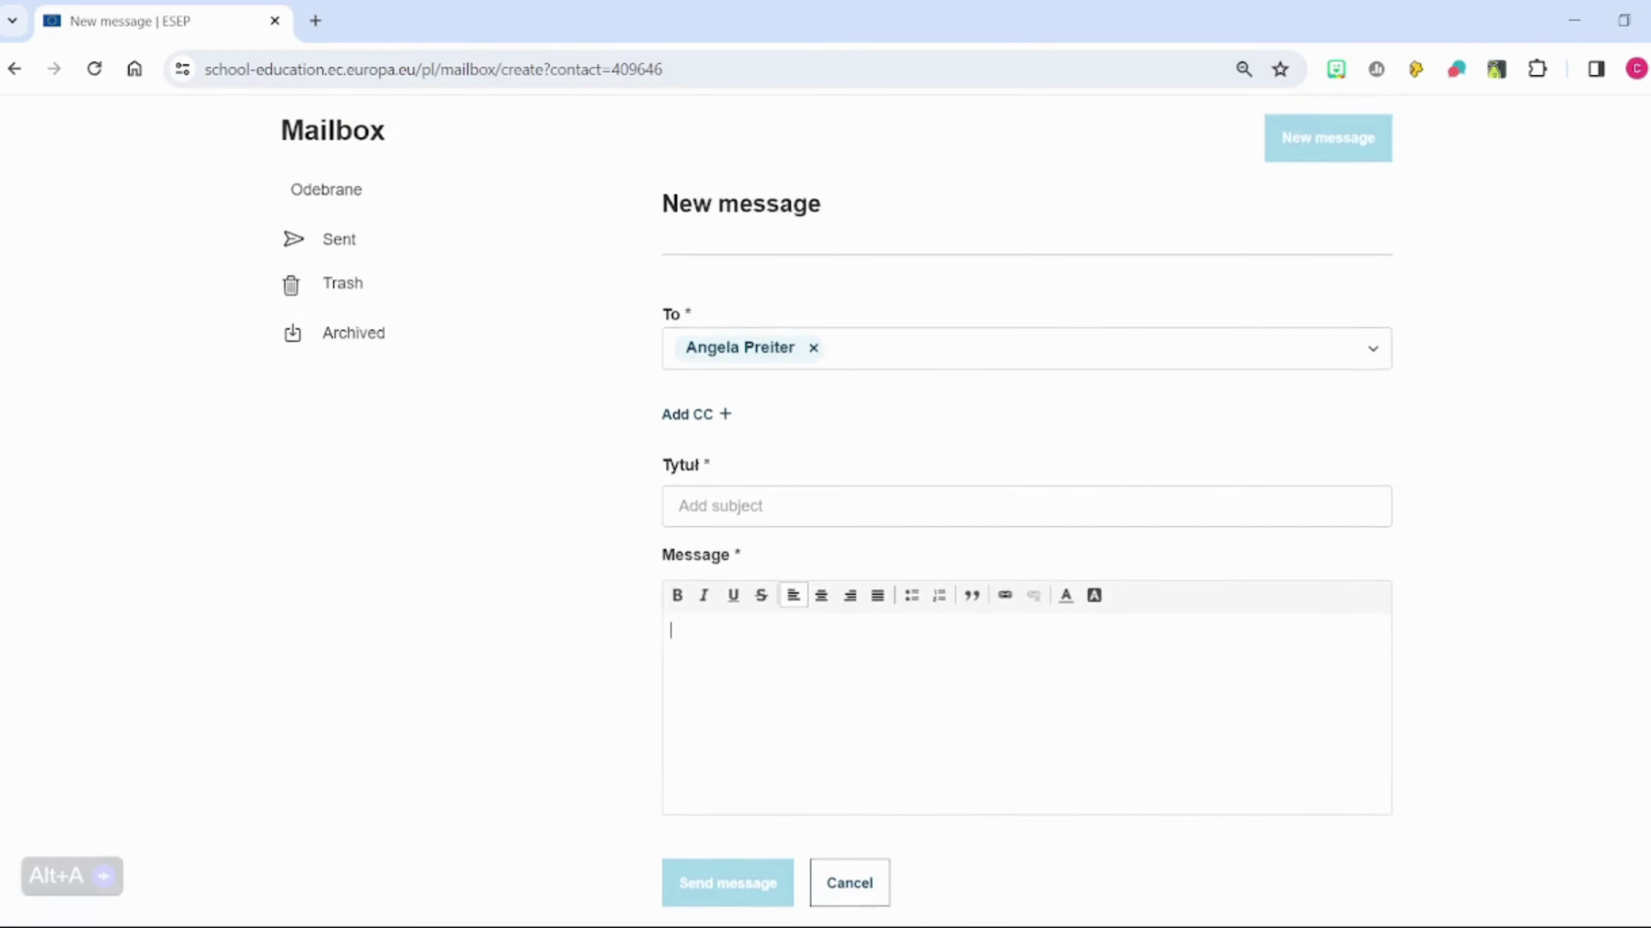
{"action": "scroll", "coordinate": [825, 510], "scroll_direction": "up", "scroll_amount": 3}
{"action": "scroll", "coordinate": [832, 507], "scroll_direction": "up", "scroll_amount": 4}
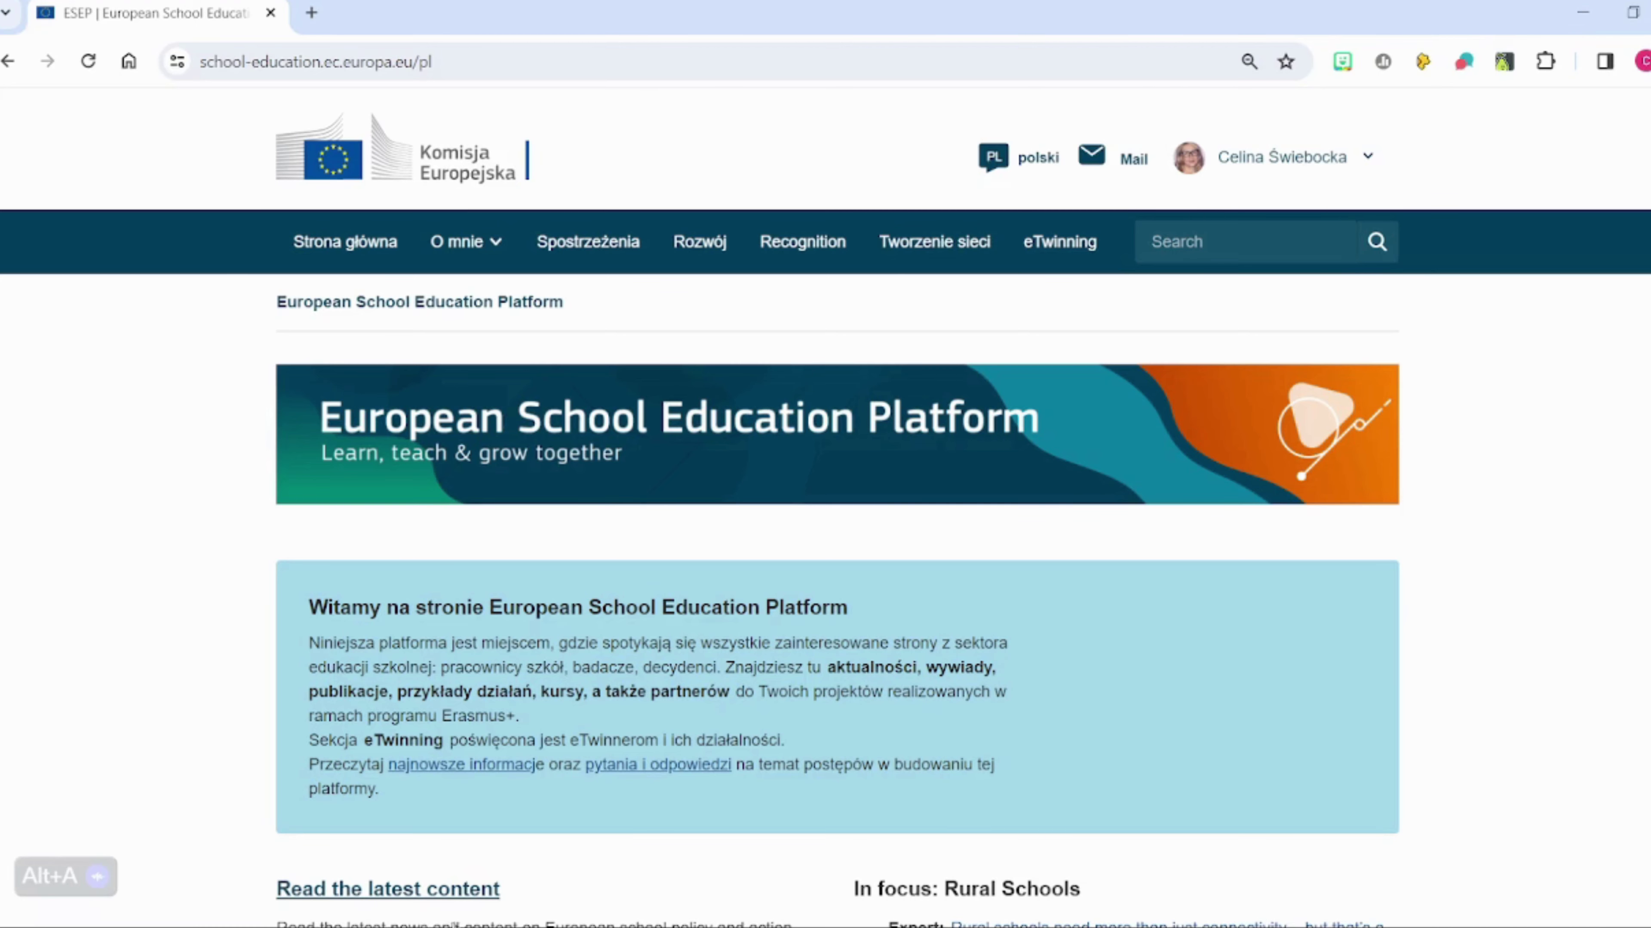
Step: Open Partner finding in the networking section and highlight the Erasmus+ and eTwinning quick filters headings
{"action": "left_click", "coordinate": [960, 250]}
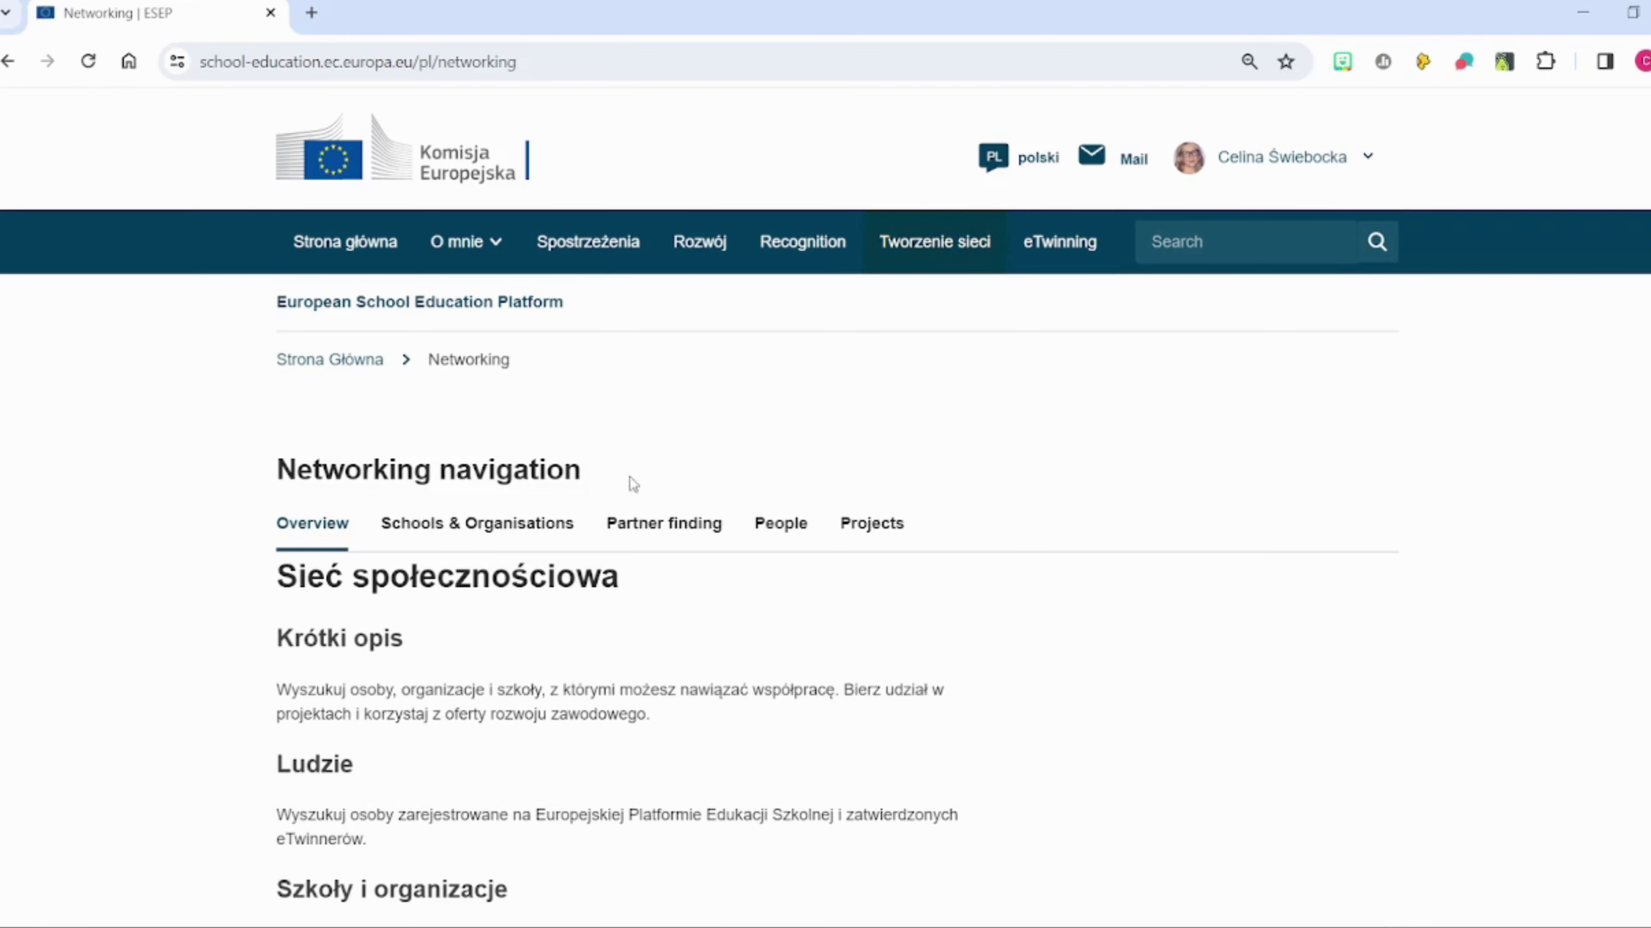
{"action": "left_click", "coordinate": [681, 537]}
{"action": "key", "text": "alt+a"}
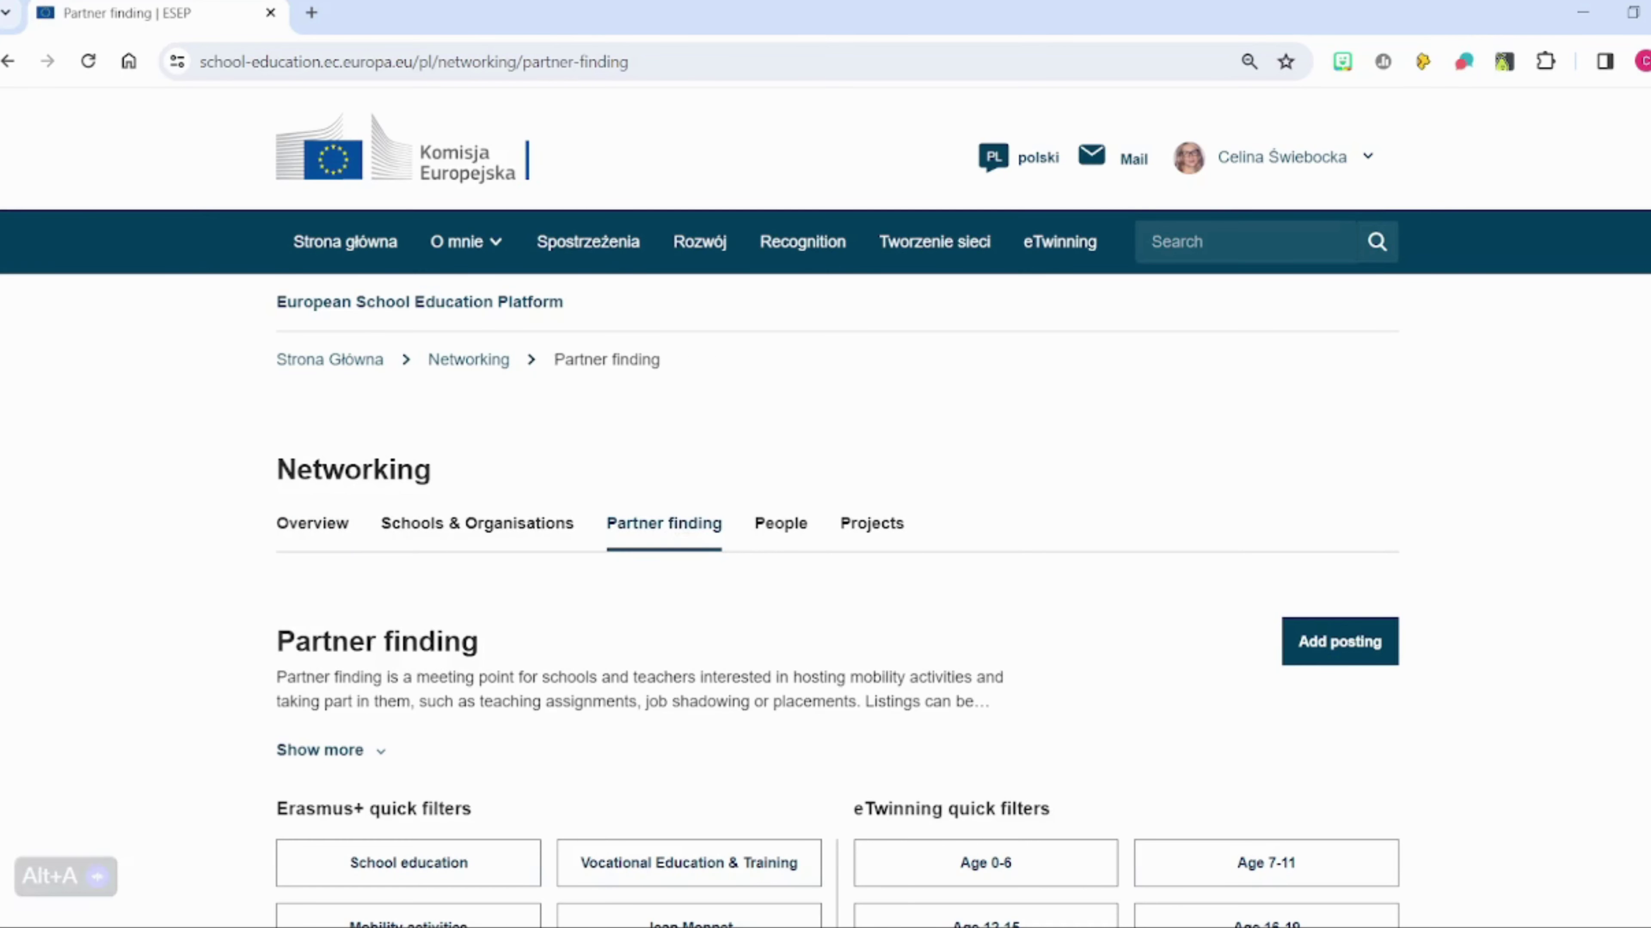
{"action": "scroll", "coordinate": [825, 507], "scroll_direction": "down", "scroll_amount": 4}
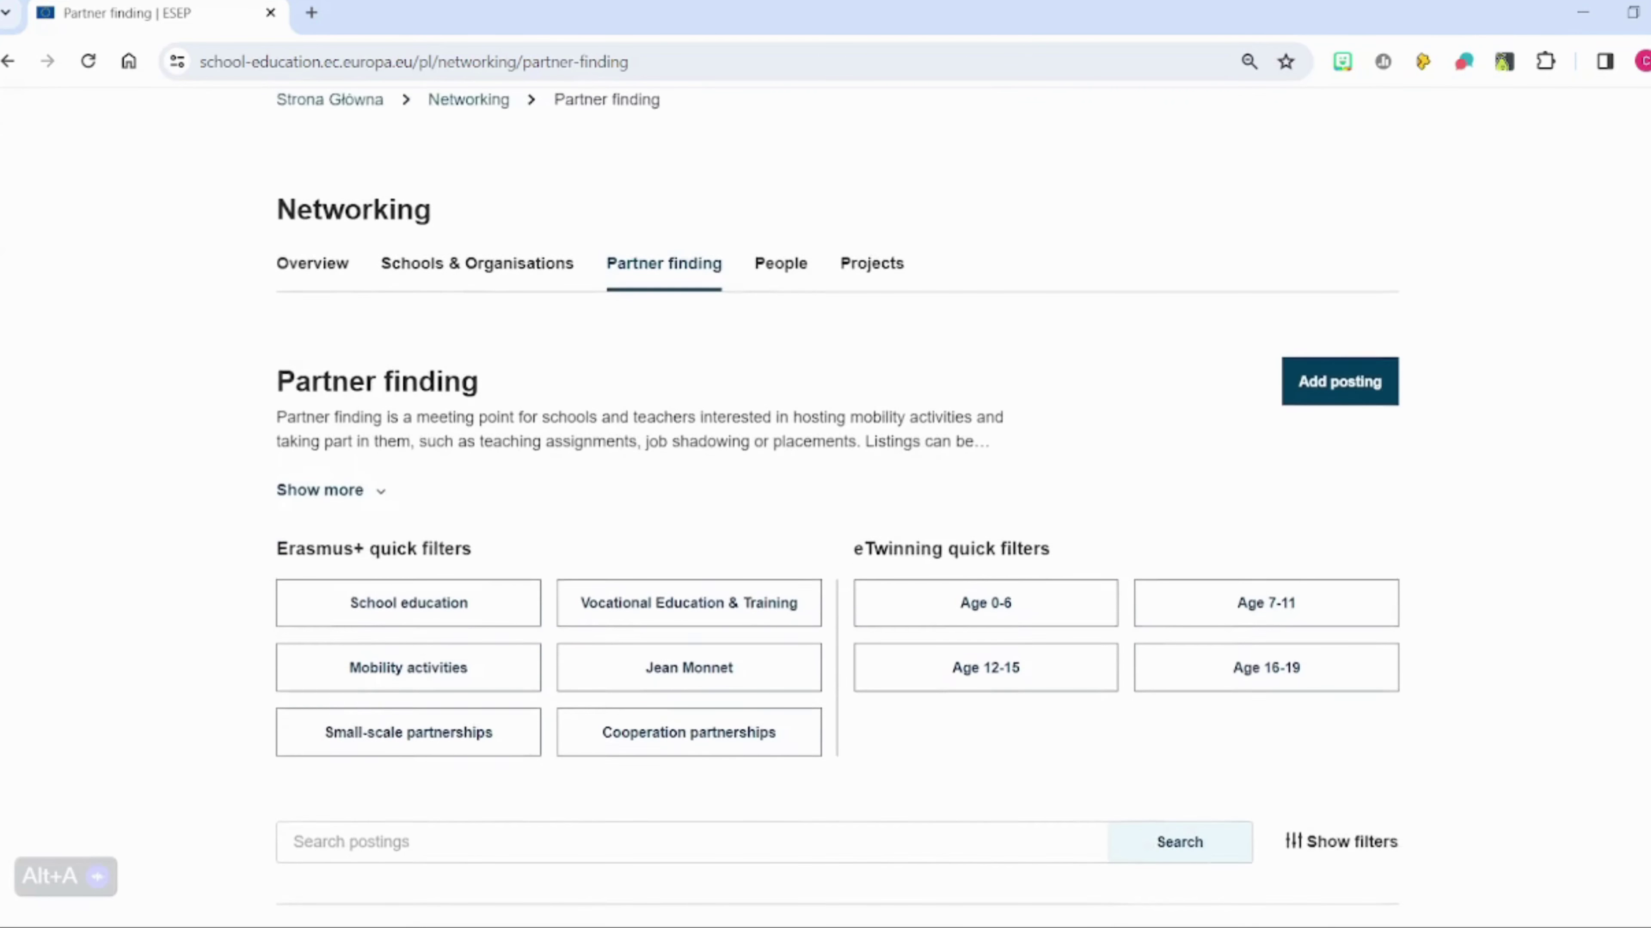
{"action": "scroll", "coordinate": [837, 515], "scroll_direction": "down", "scroll_amount": 2}
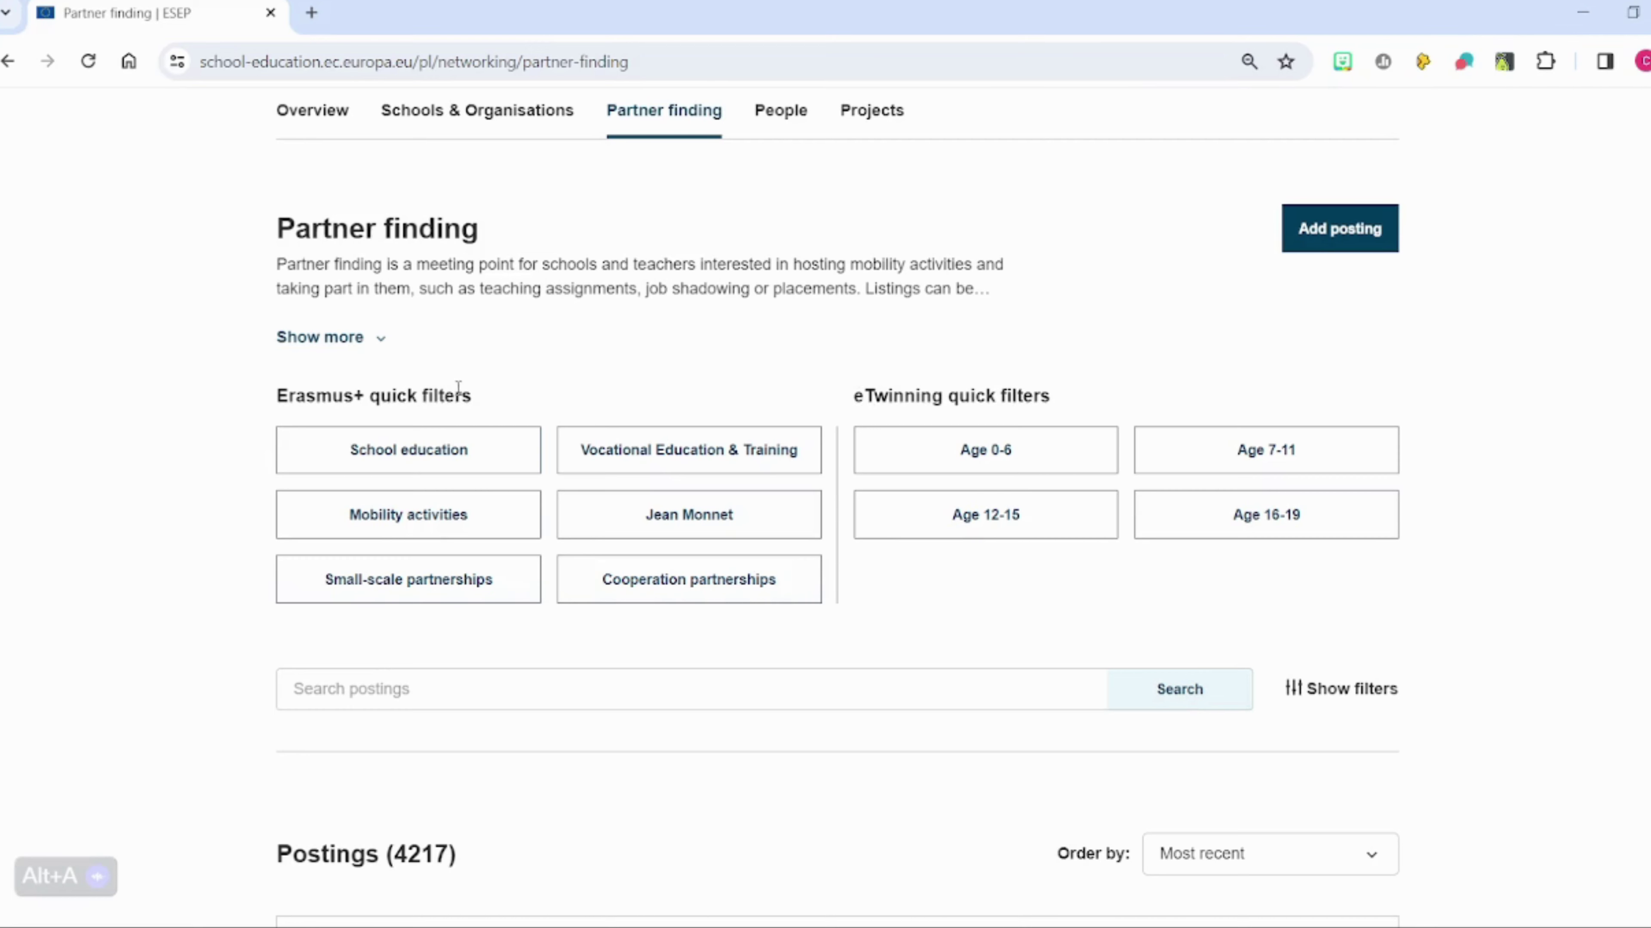
{"action": "mouse_move", "coordinate": [472, 396]}
{"action": "left_mouse_down"}
{"action": "mouse_move", "coordinate": [368, 414]}
{"action": "mouse_move", "coordinate": [278, 400]}
{"action": "left_mouse_up"}
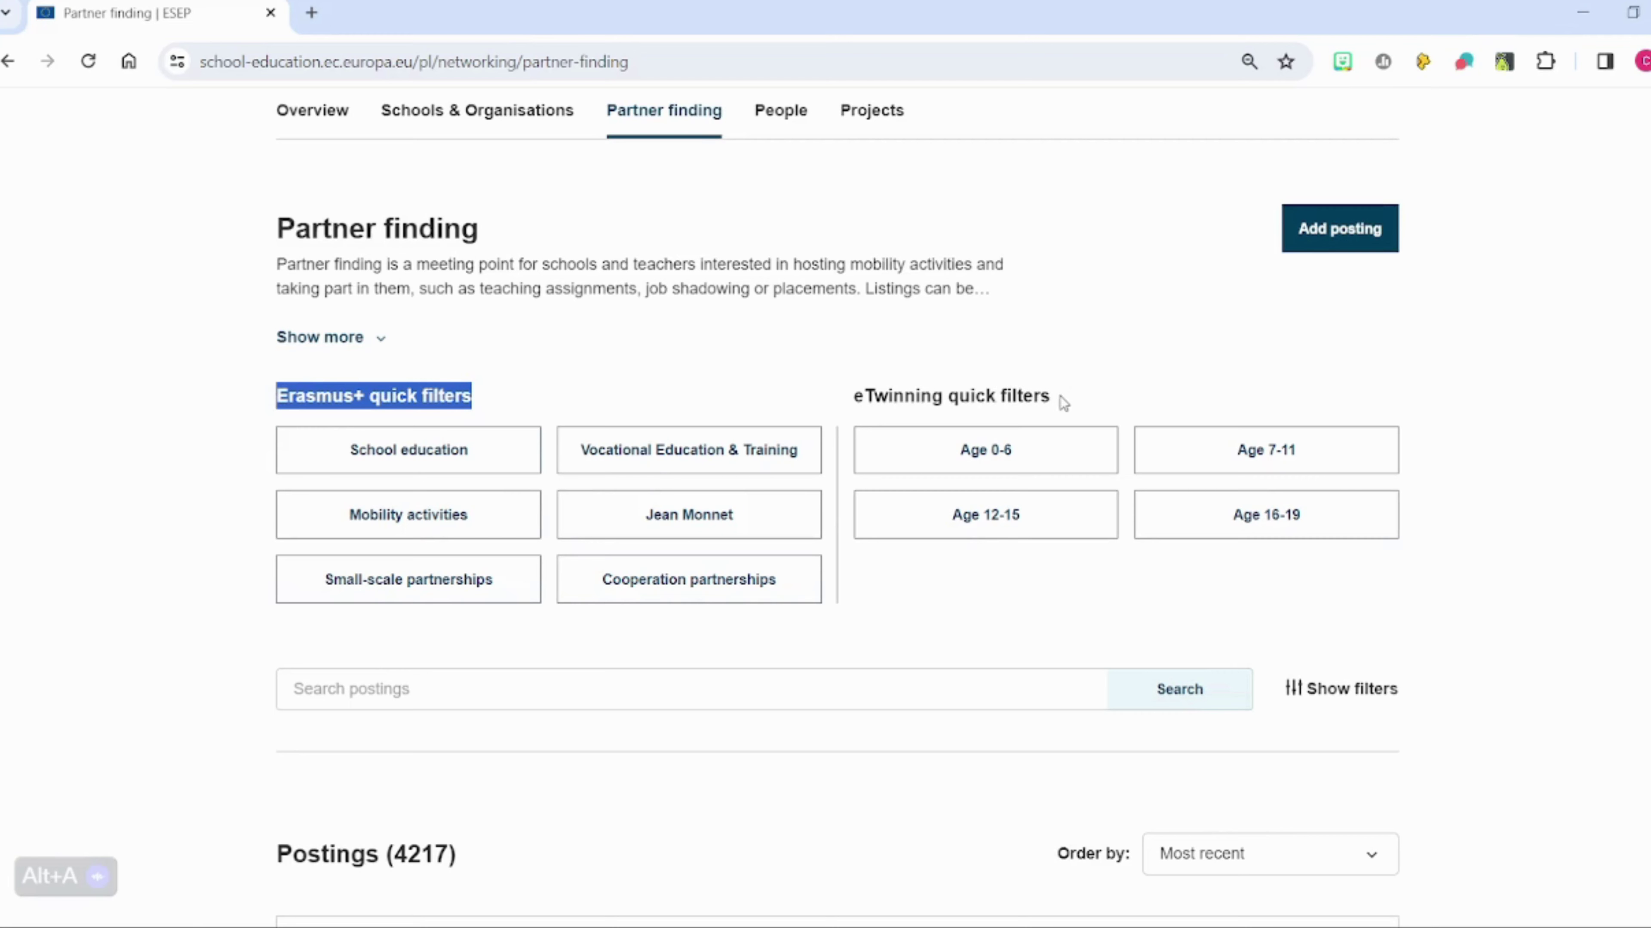
{"action": "mouse_move", "coordinate": [1060, 396]}
{"action": "left_mouse_down"}
{"action": "mouse_move", "coordinate": [907, 411]}
{"action": "mouse_move", "coordinate": [854, 390]}
{"action": "left_mouse_up"}
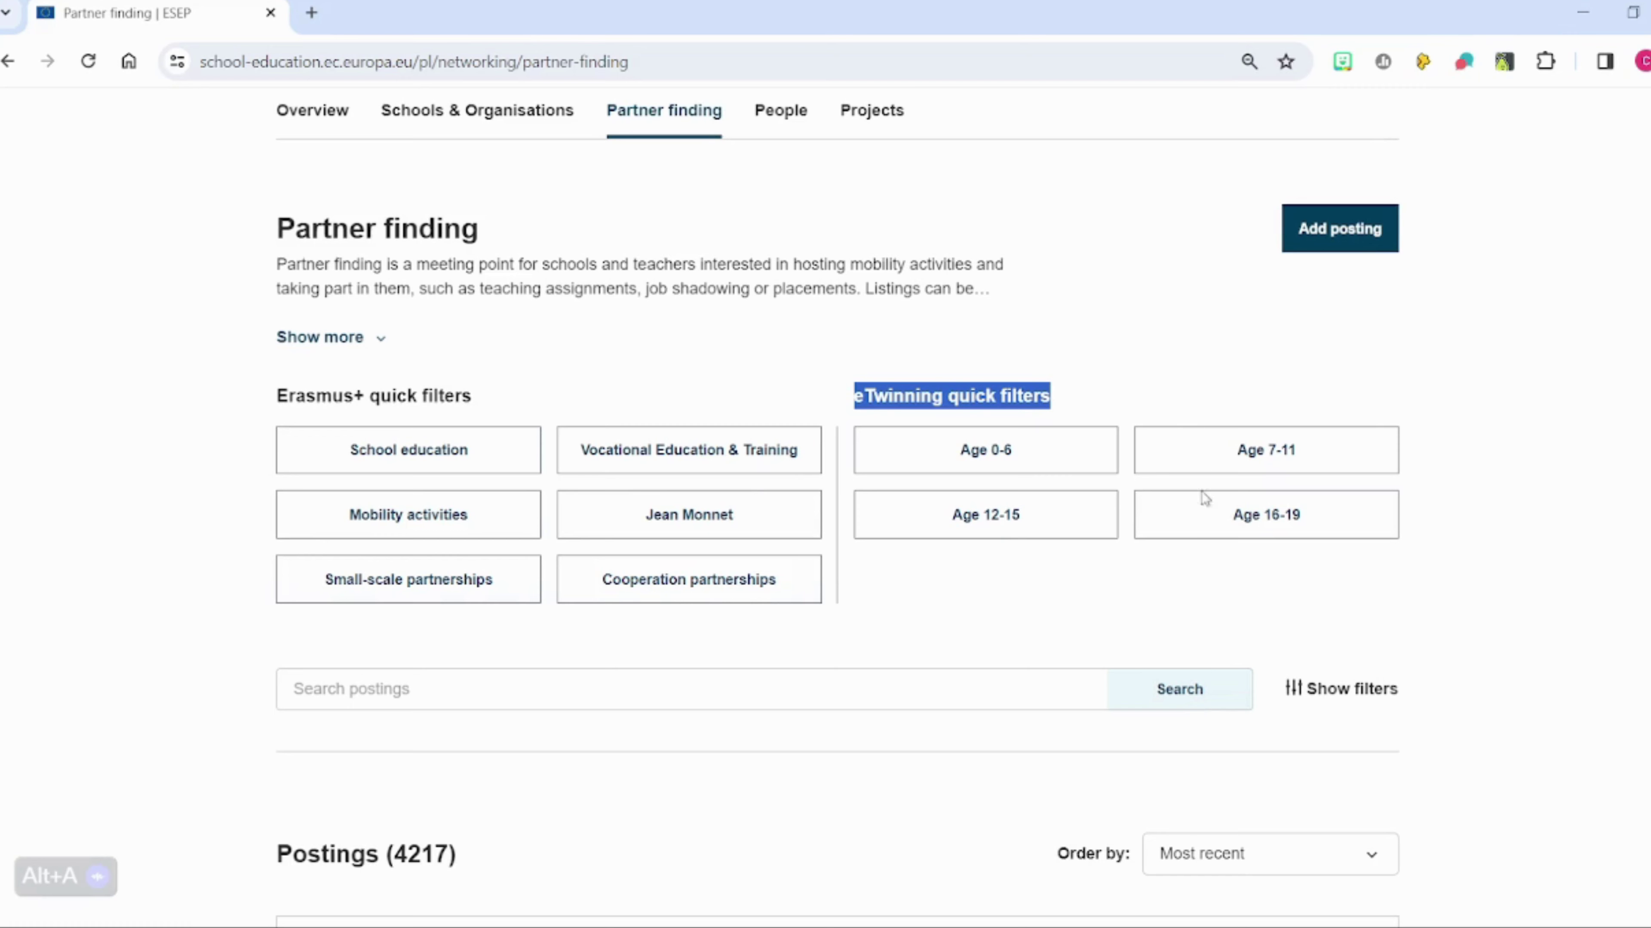
Step: Filter the partner-finding postings with the eTwinning quick filter Age 0-6 and browse to the filtered list
{"action": "left_click", "coordinate": [1068, 471]}
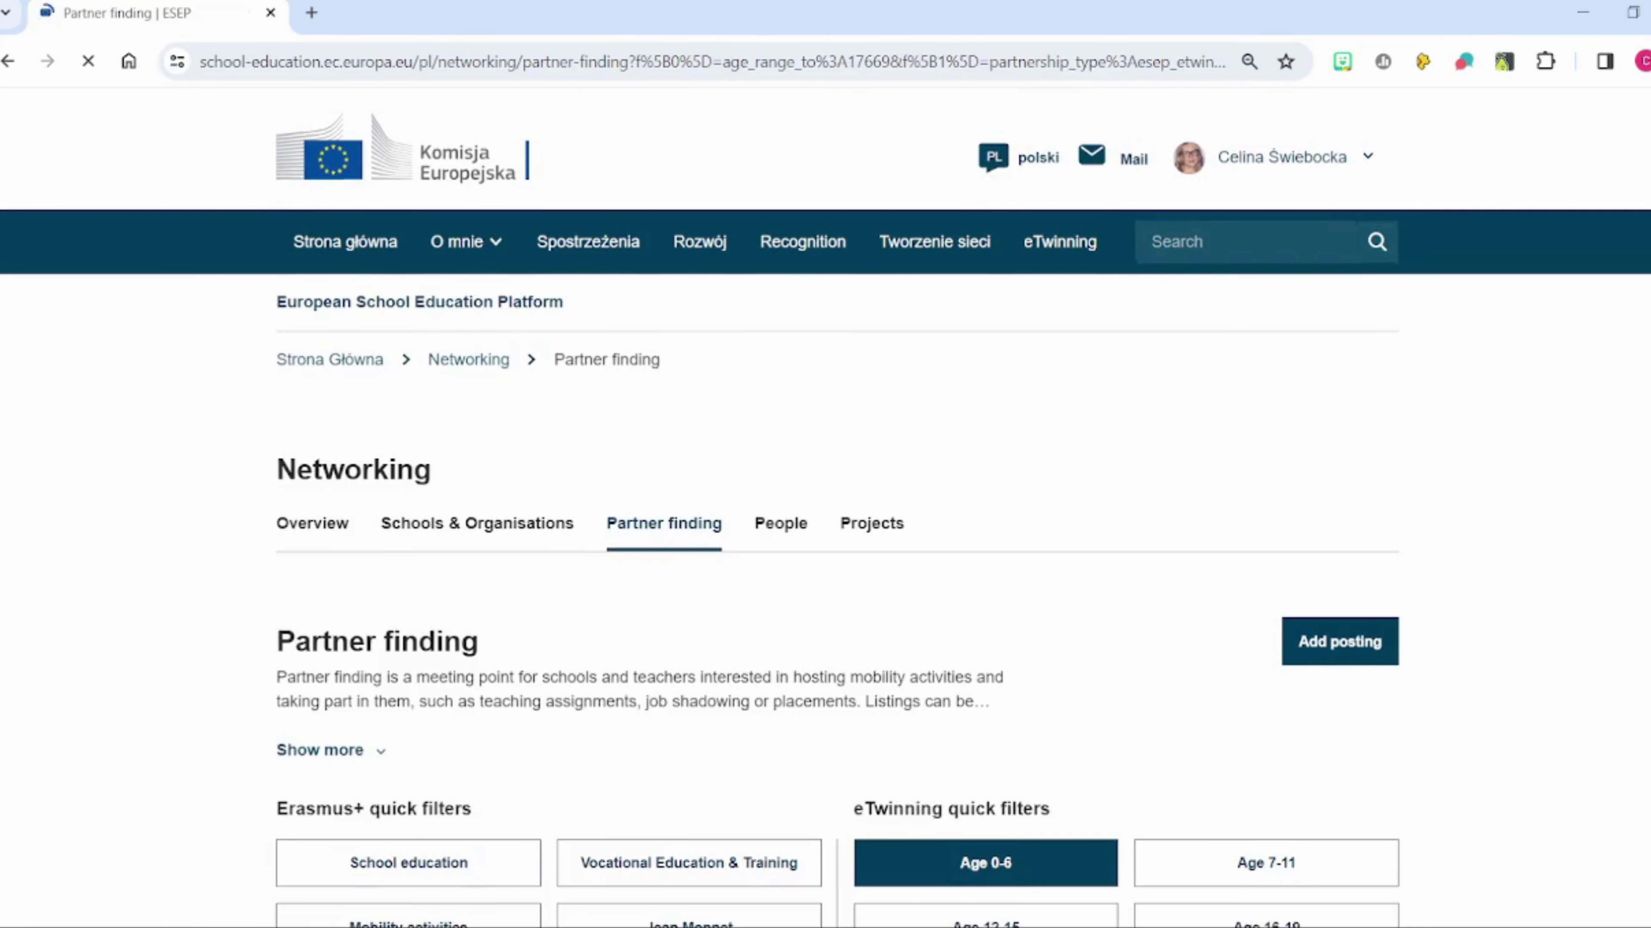
{"action": "scroll", "coordinate": [826, 507], "scroll_direction": "down", "scroll_amount": 8}
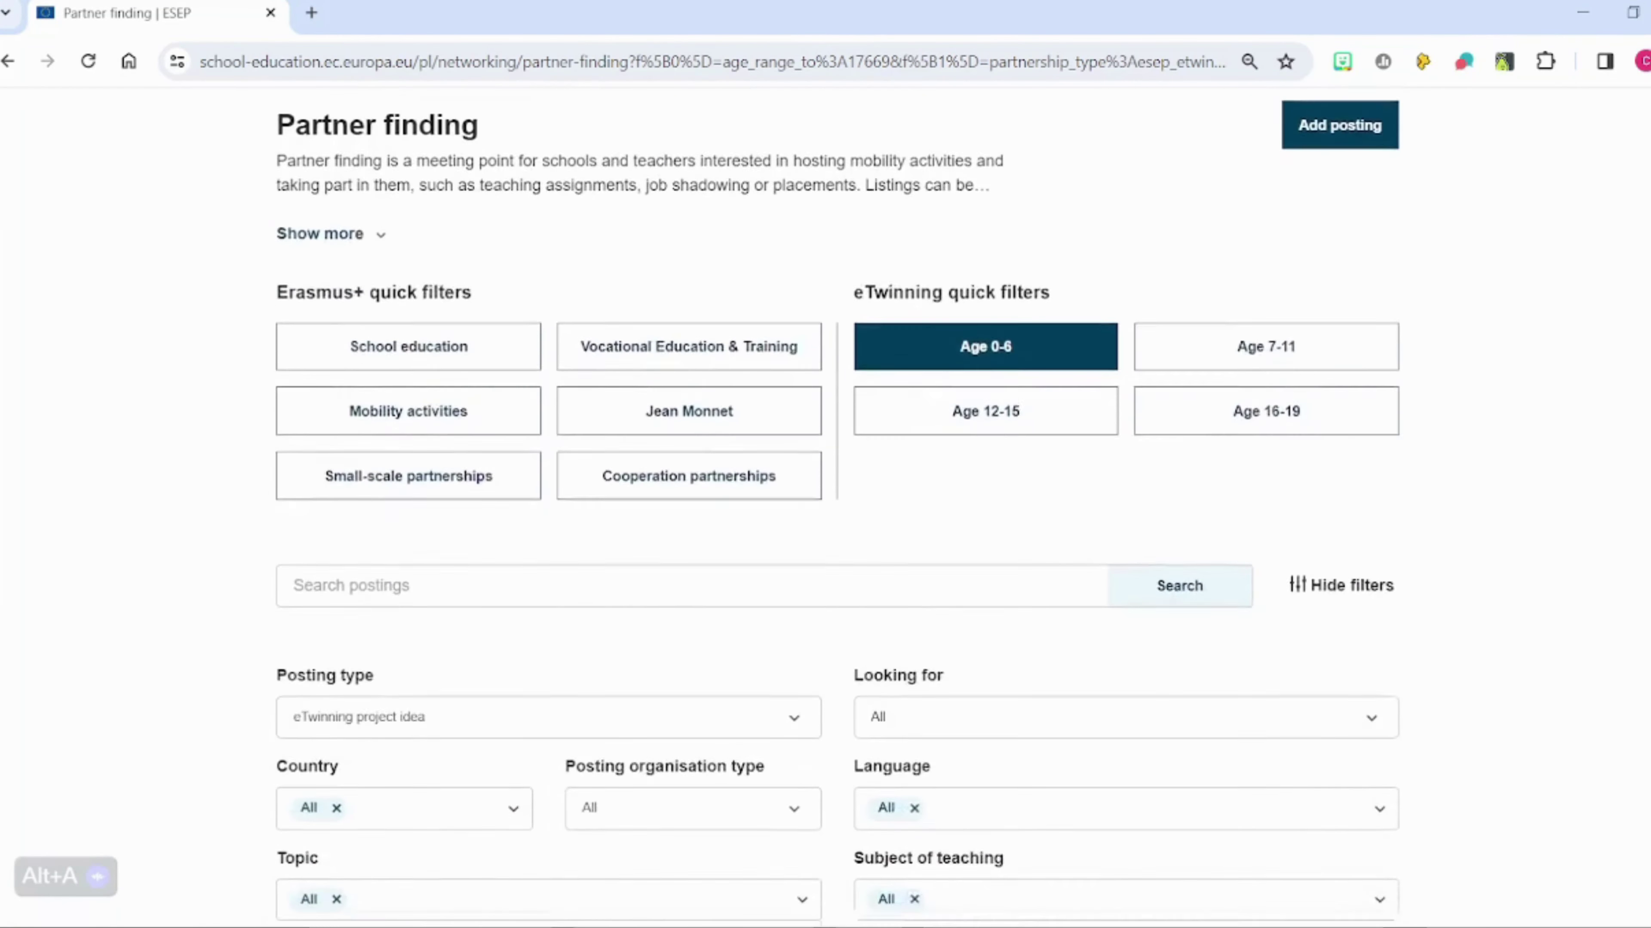
{"action": "scroll", "coordinate": [837, 506], "scroll_direction": "down", "scroll_amount": 10}
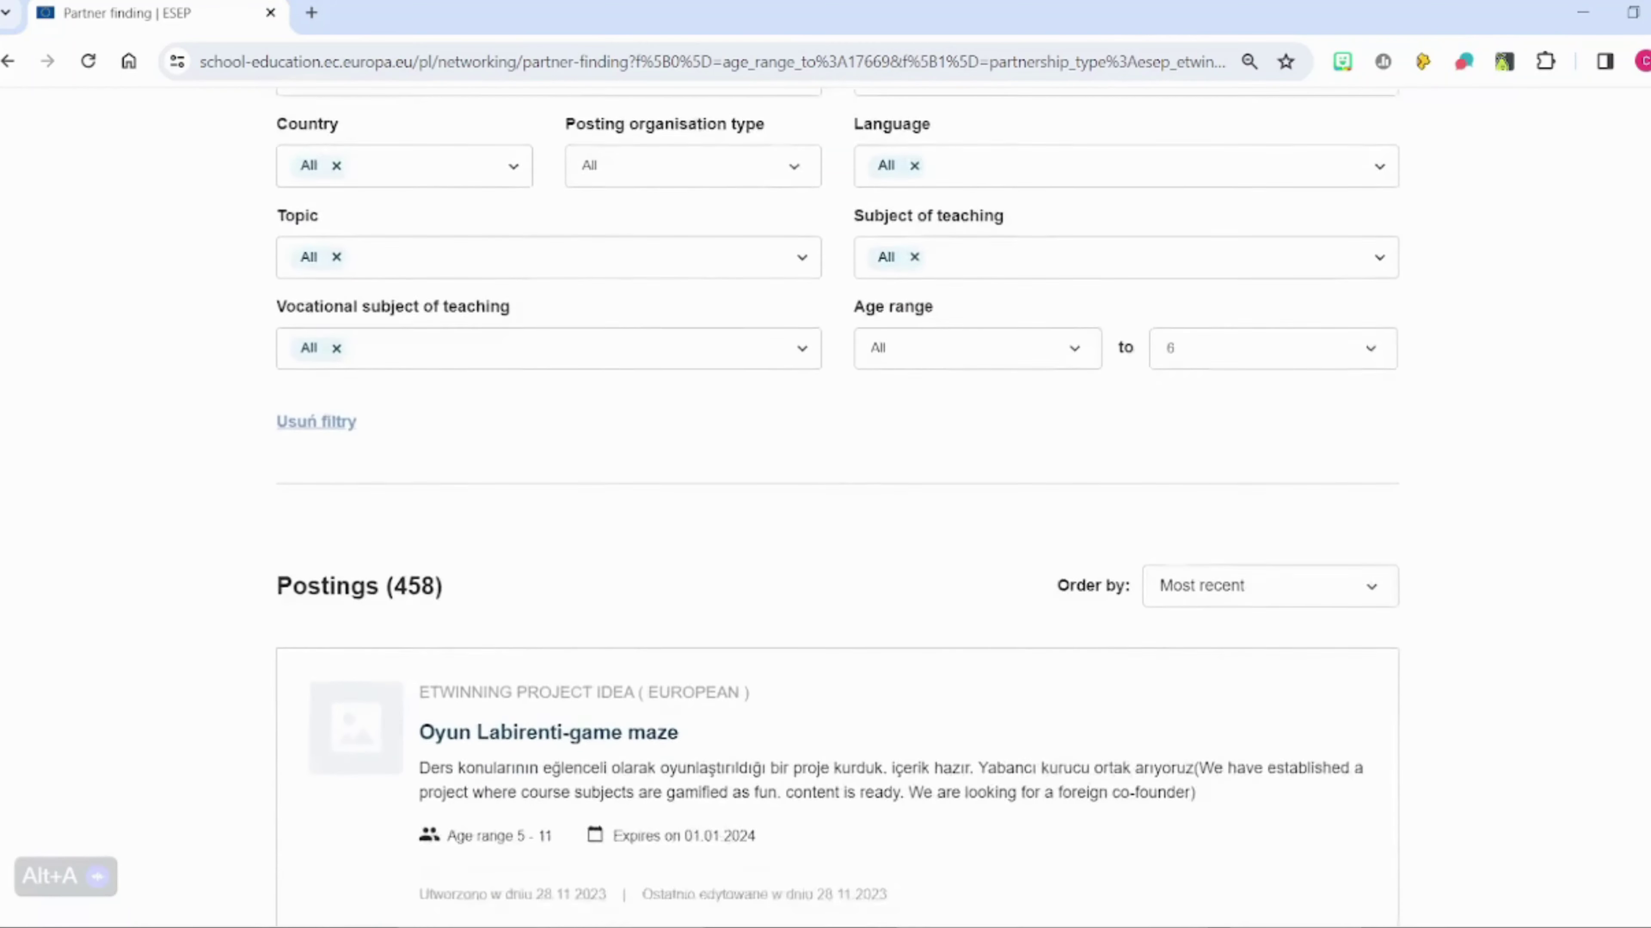
{"action": "scroll", "coordinate": [1441, 391], "scroll_direction": "up", "scroll_amount": 1}
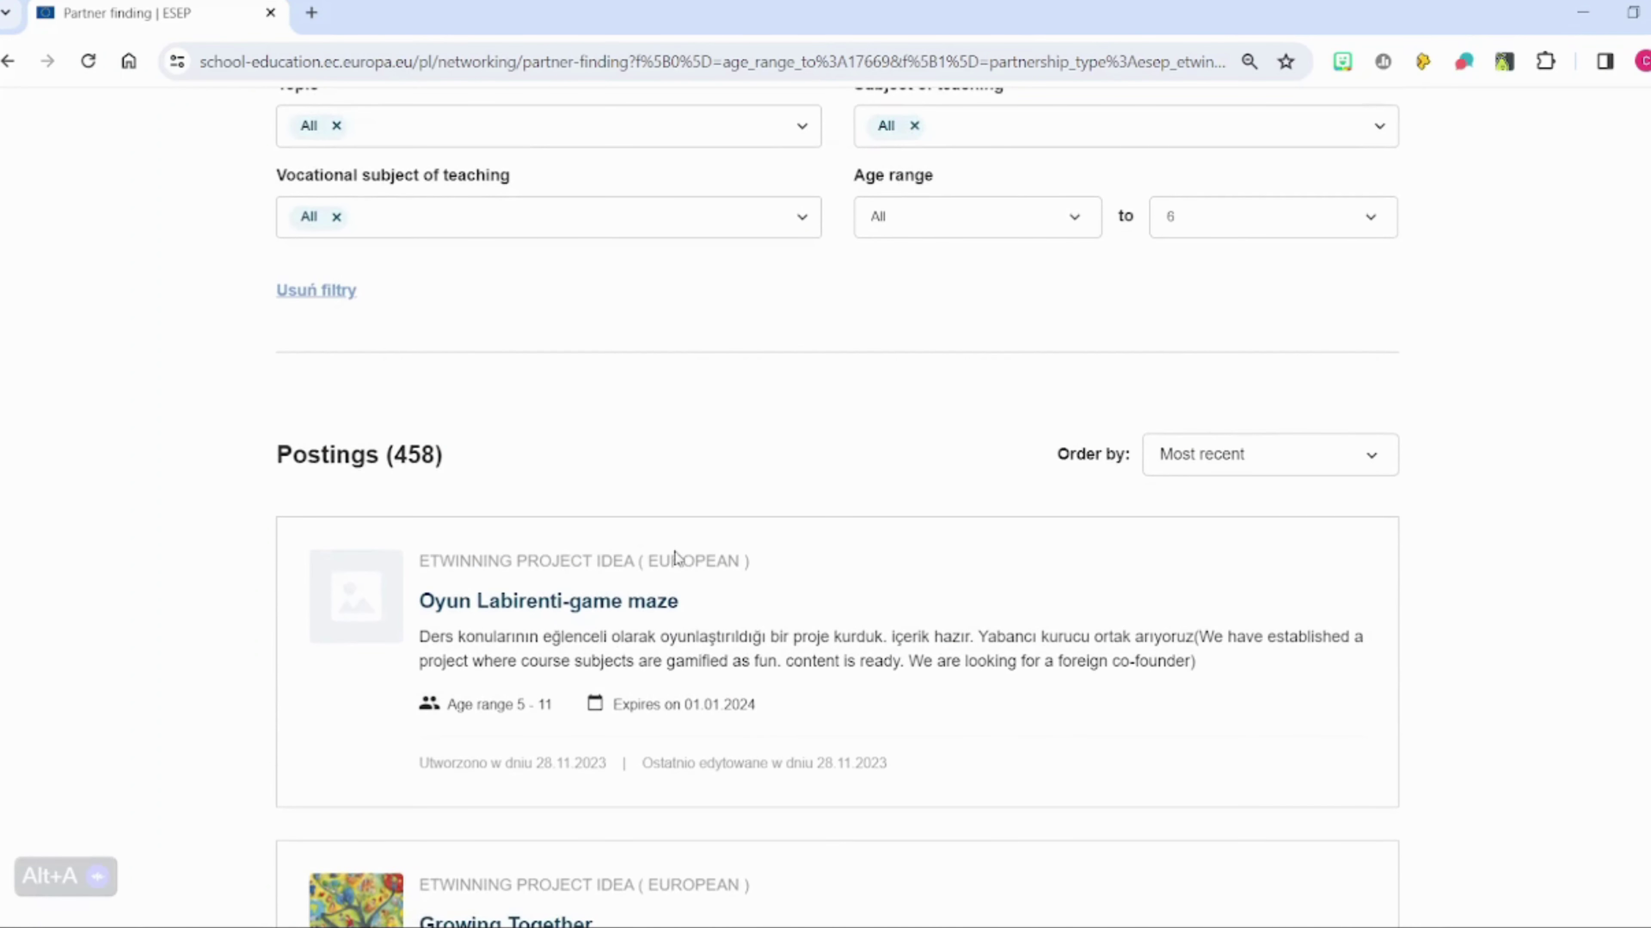
Step: Open the "Oyun Labirenti-game maze" posting and review its description, details and posting user
{"action": "left_click", "coordinate": [626, 611]}
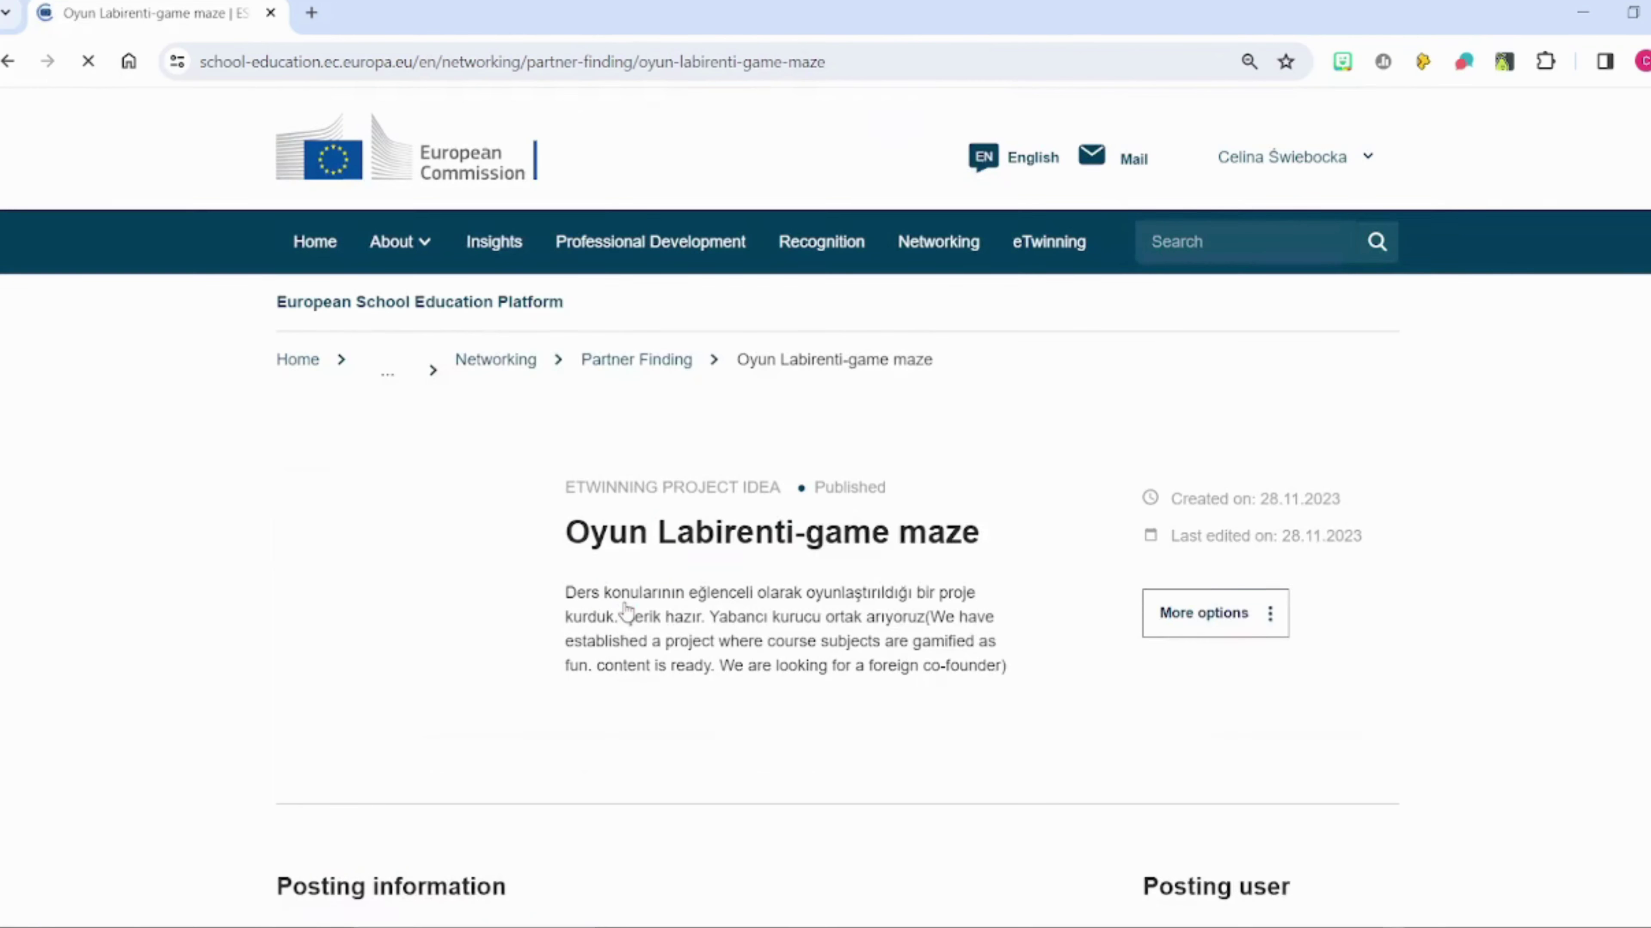
{"action": "scroll", "coordinate": [825, 507], "scroll_direction": "down", "scroll_amount": 10}
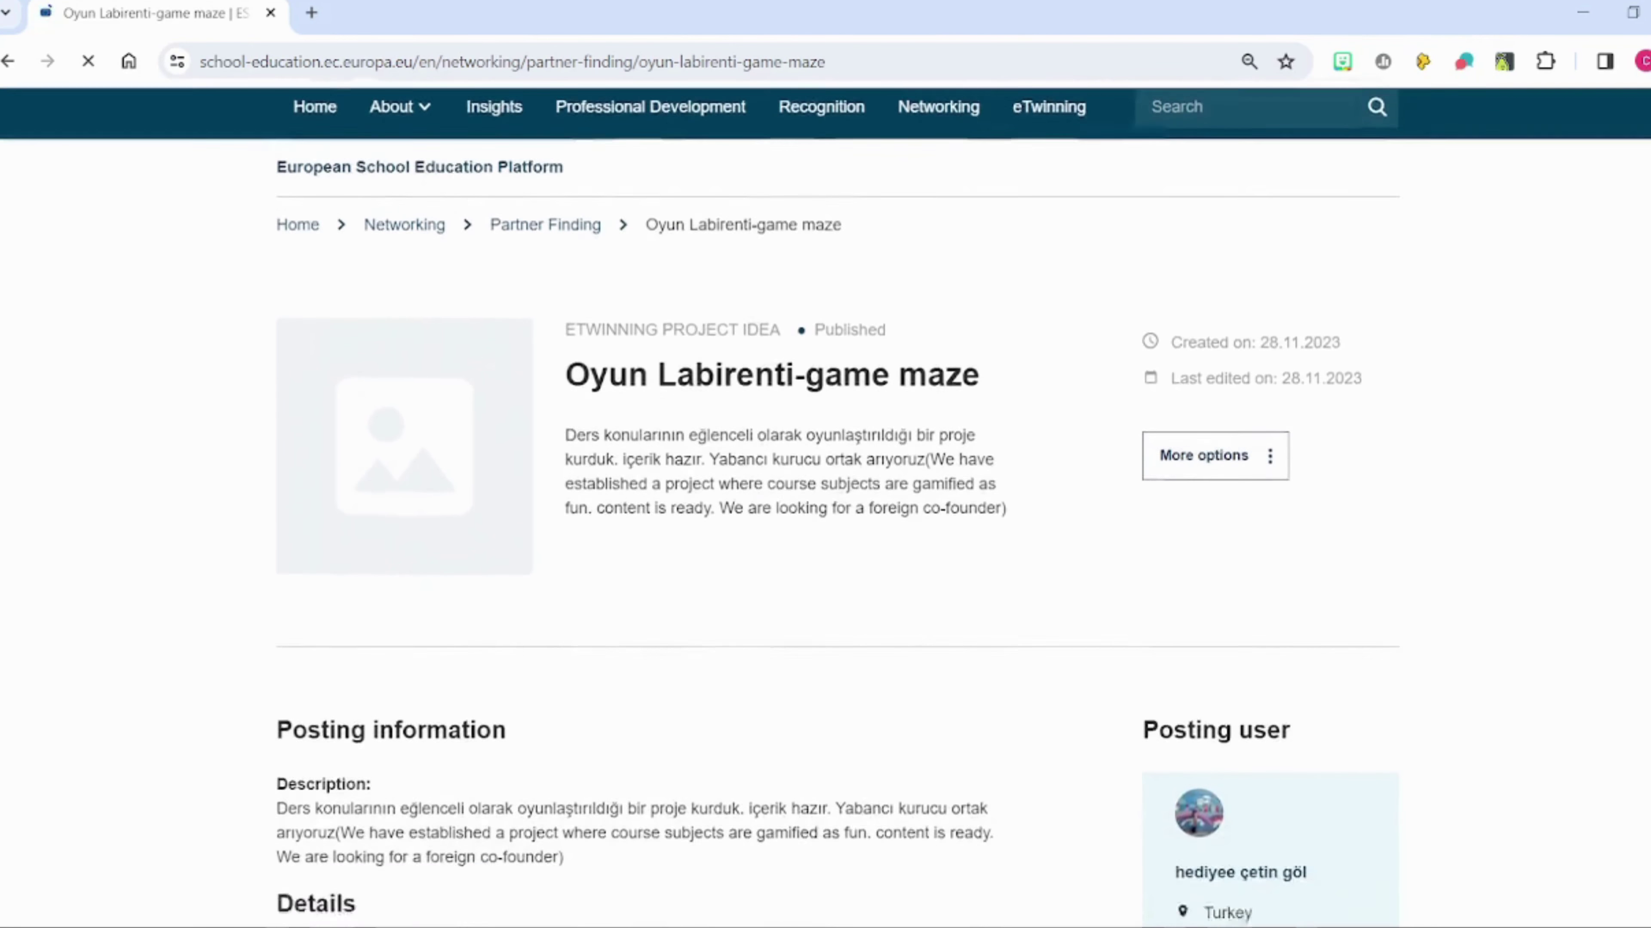
{"action": "scroll", "coordinate": [756, 779], "scroll_direction": "down", "scroll_amount": 2}
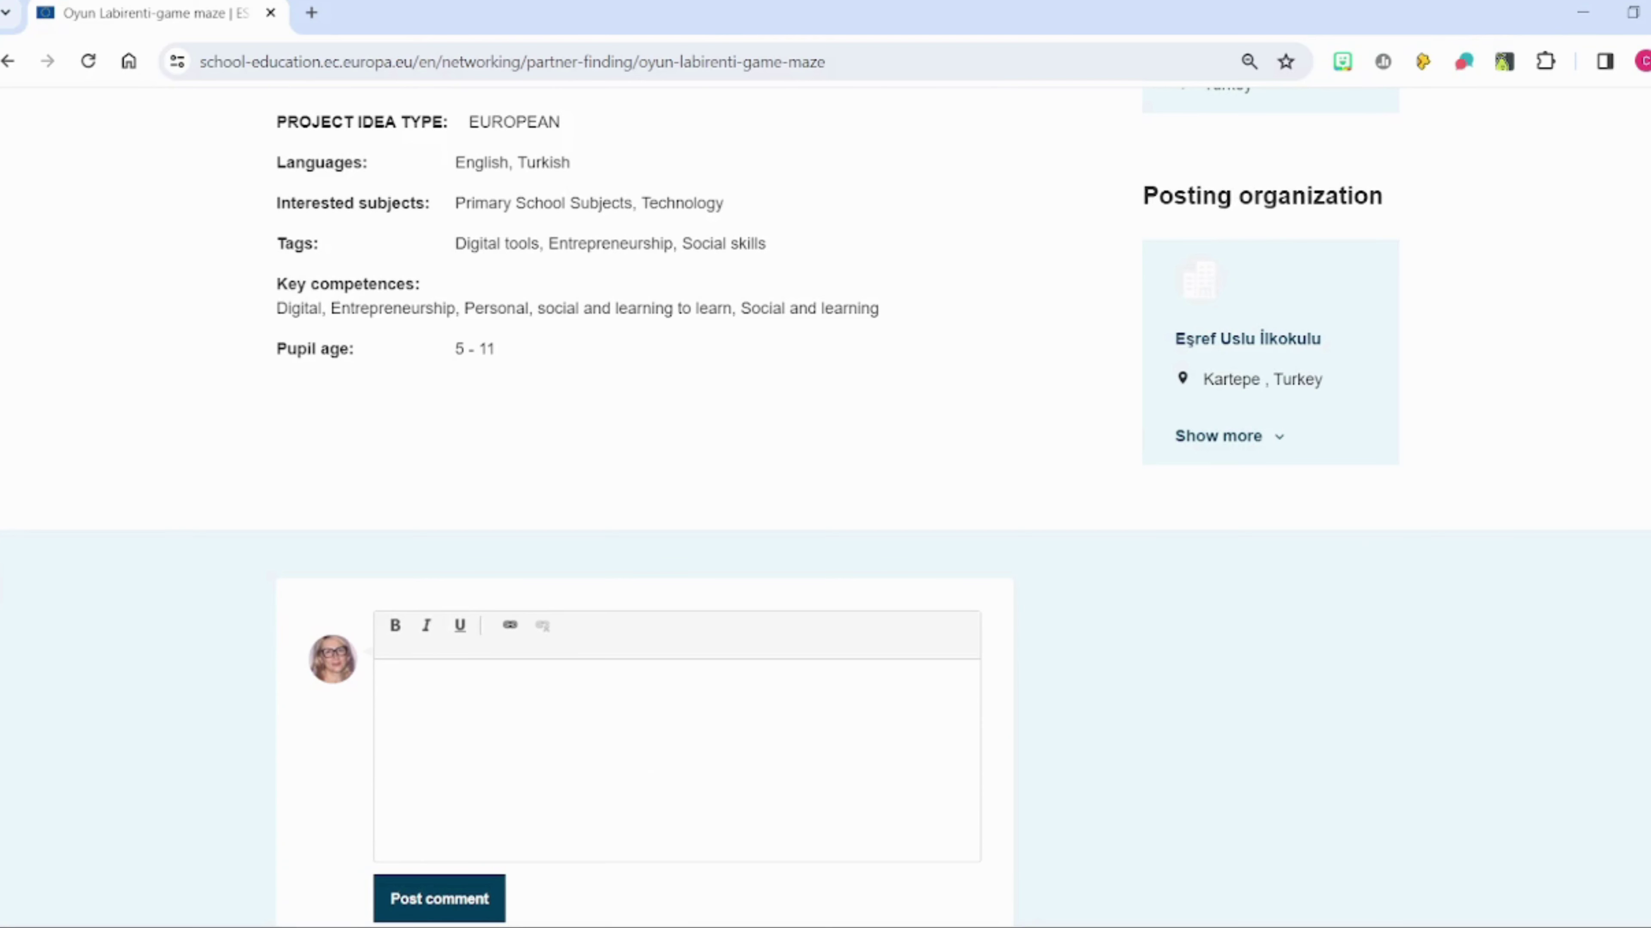
{"action": "scroll", "coordinate": [1622, 464], "scroll_direction": "up", "scroll_amount": 4}
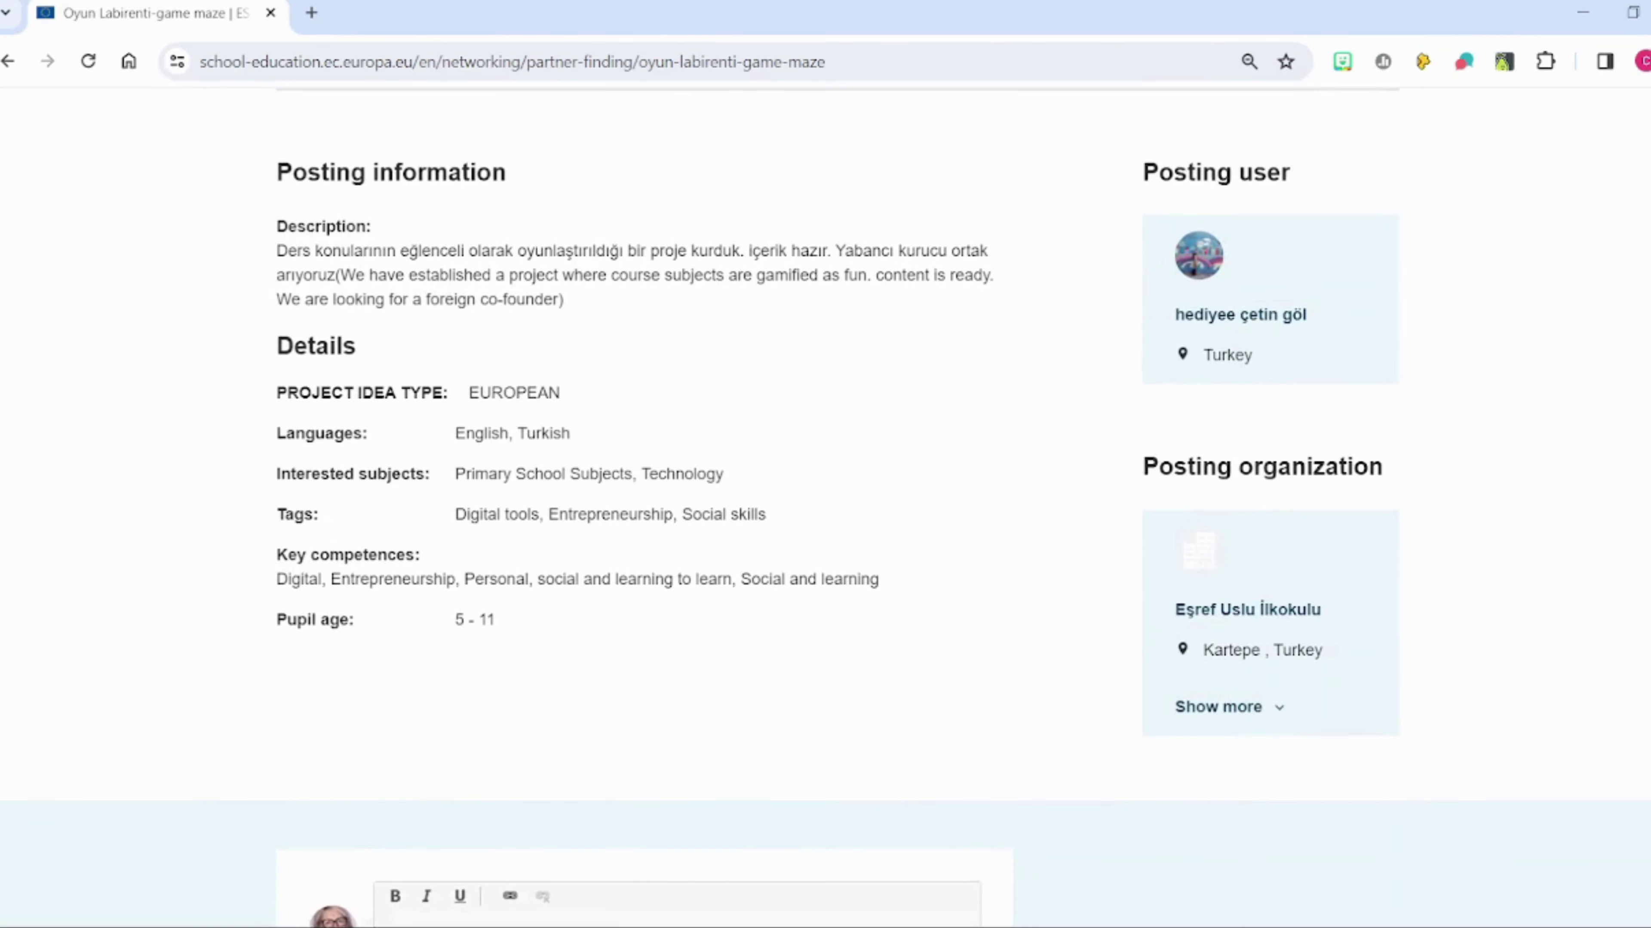
Step: View the posting user's profile and its contact option, and return to the filtered postings list
{"action": "left_click", "coordinate": [1243, 319]}
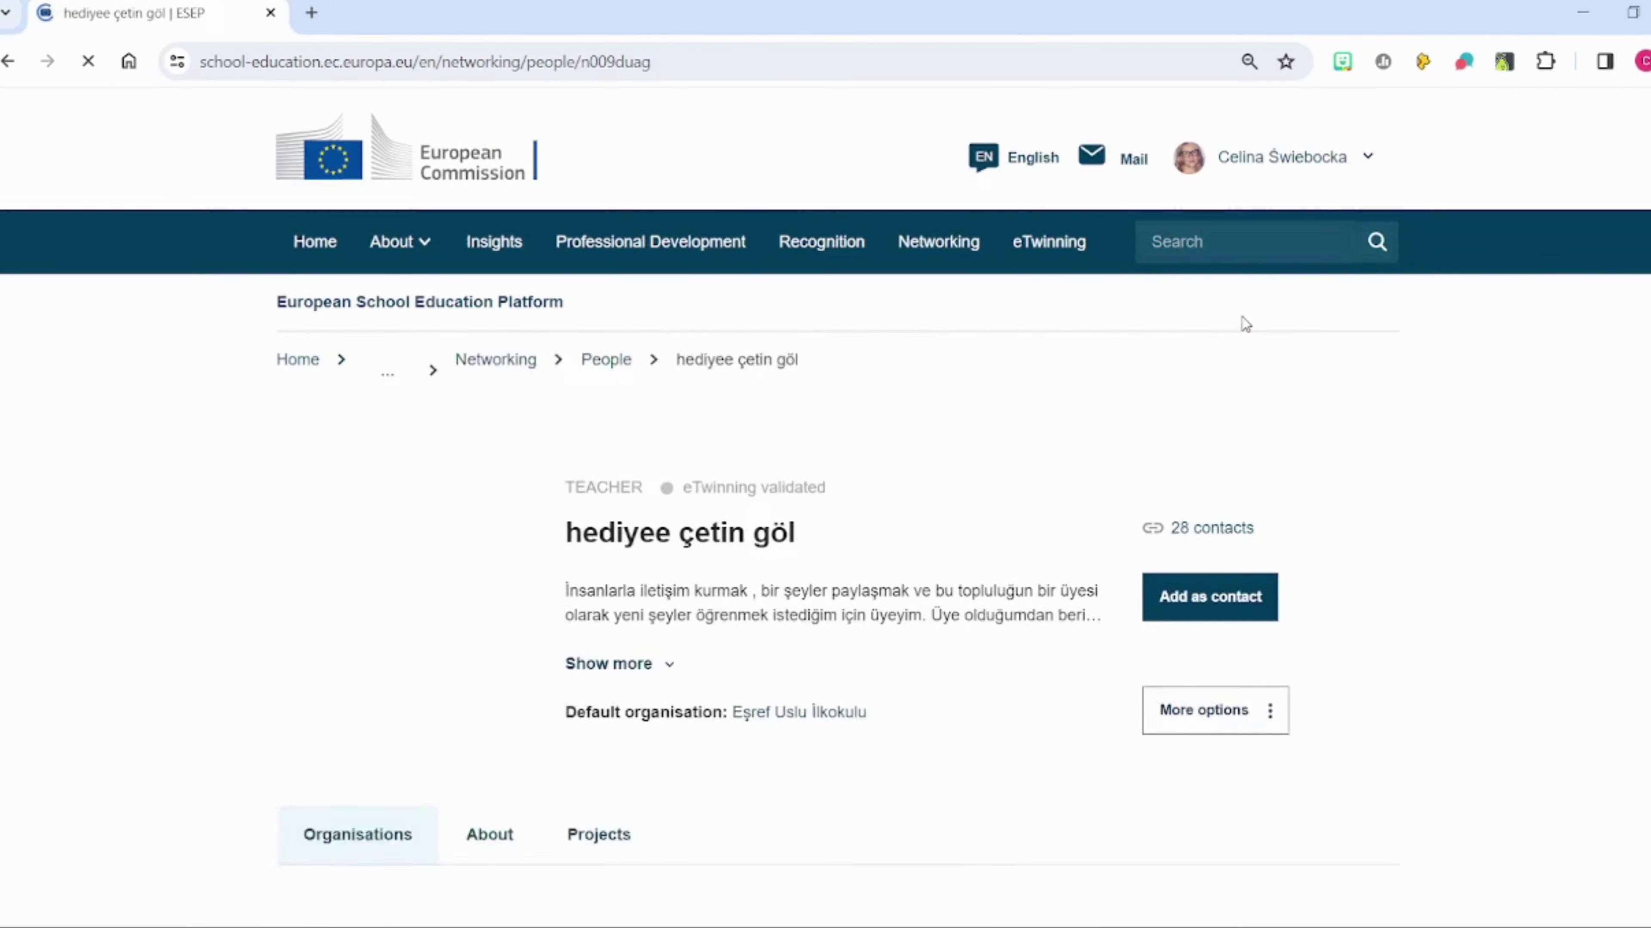
{"action": "key", "text": "alt+a"}
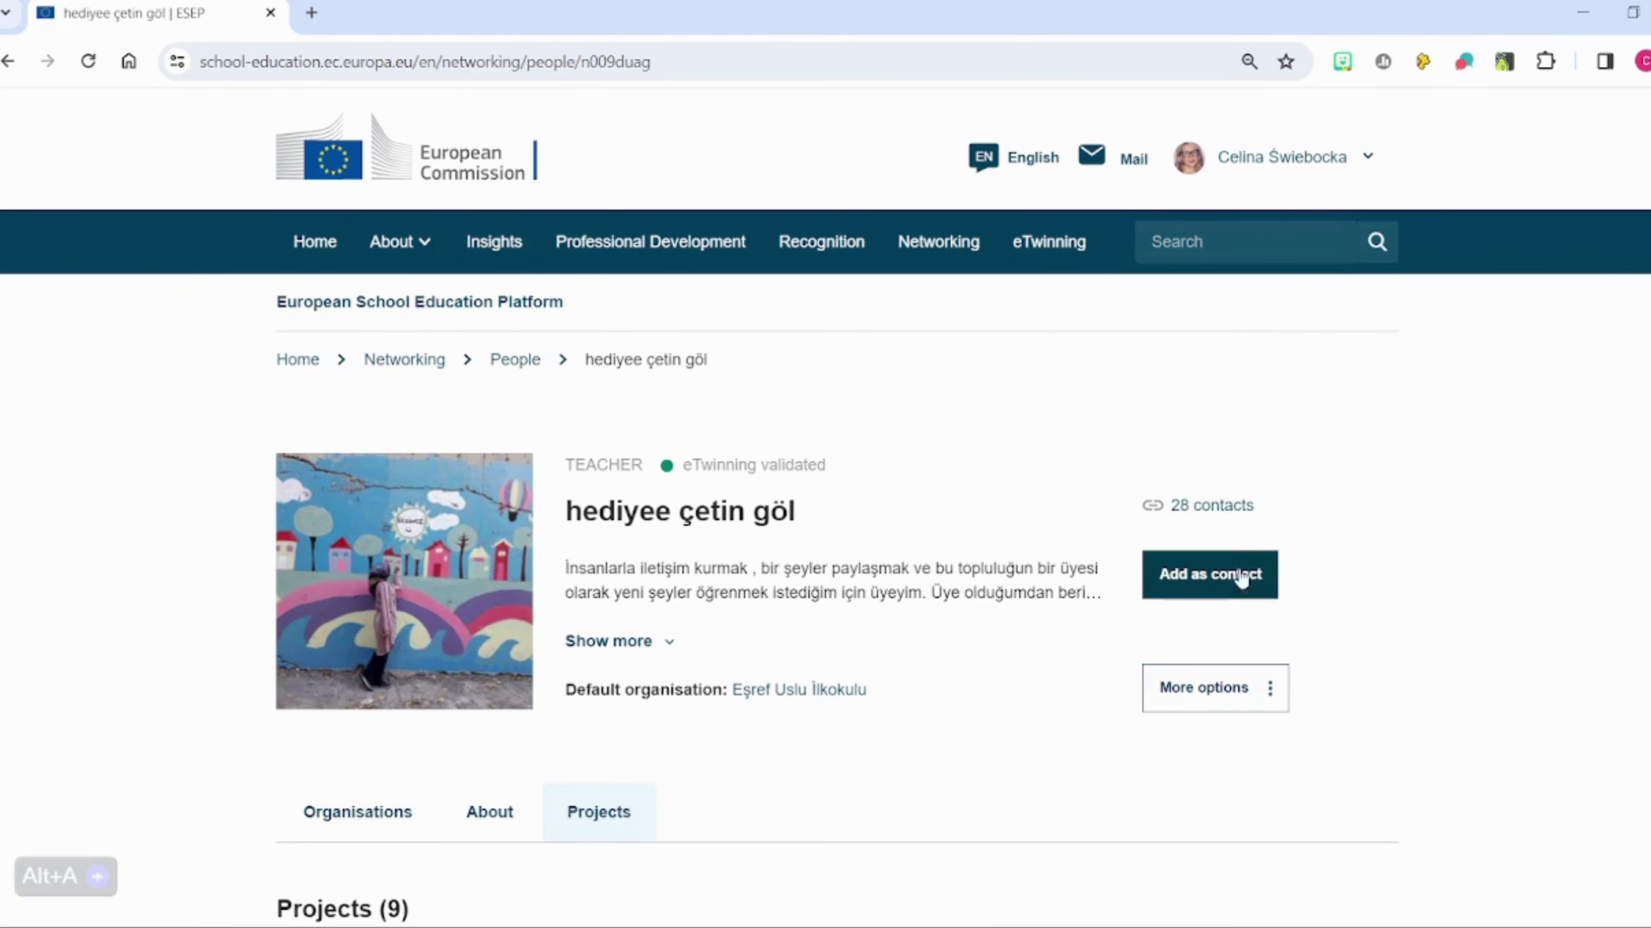
{"action": "left_click_drag", "start_coordinate": [1271, 545], "coordinate": [1176, 580]}
{"action": "left_click", "coordinate": [1374, 568]}
{"action": "left_click", "coordinate": [9, 61]}
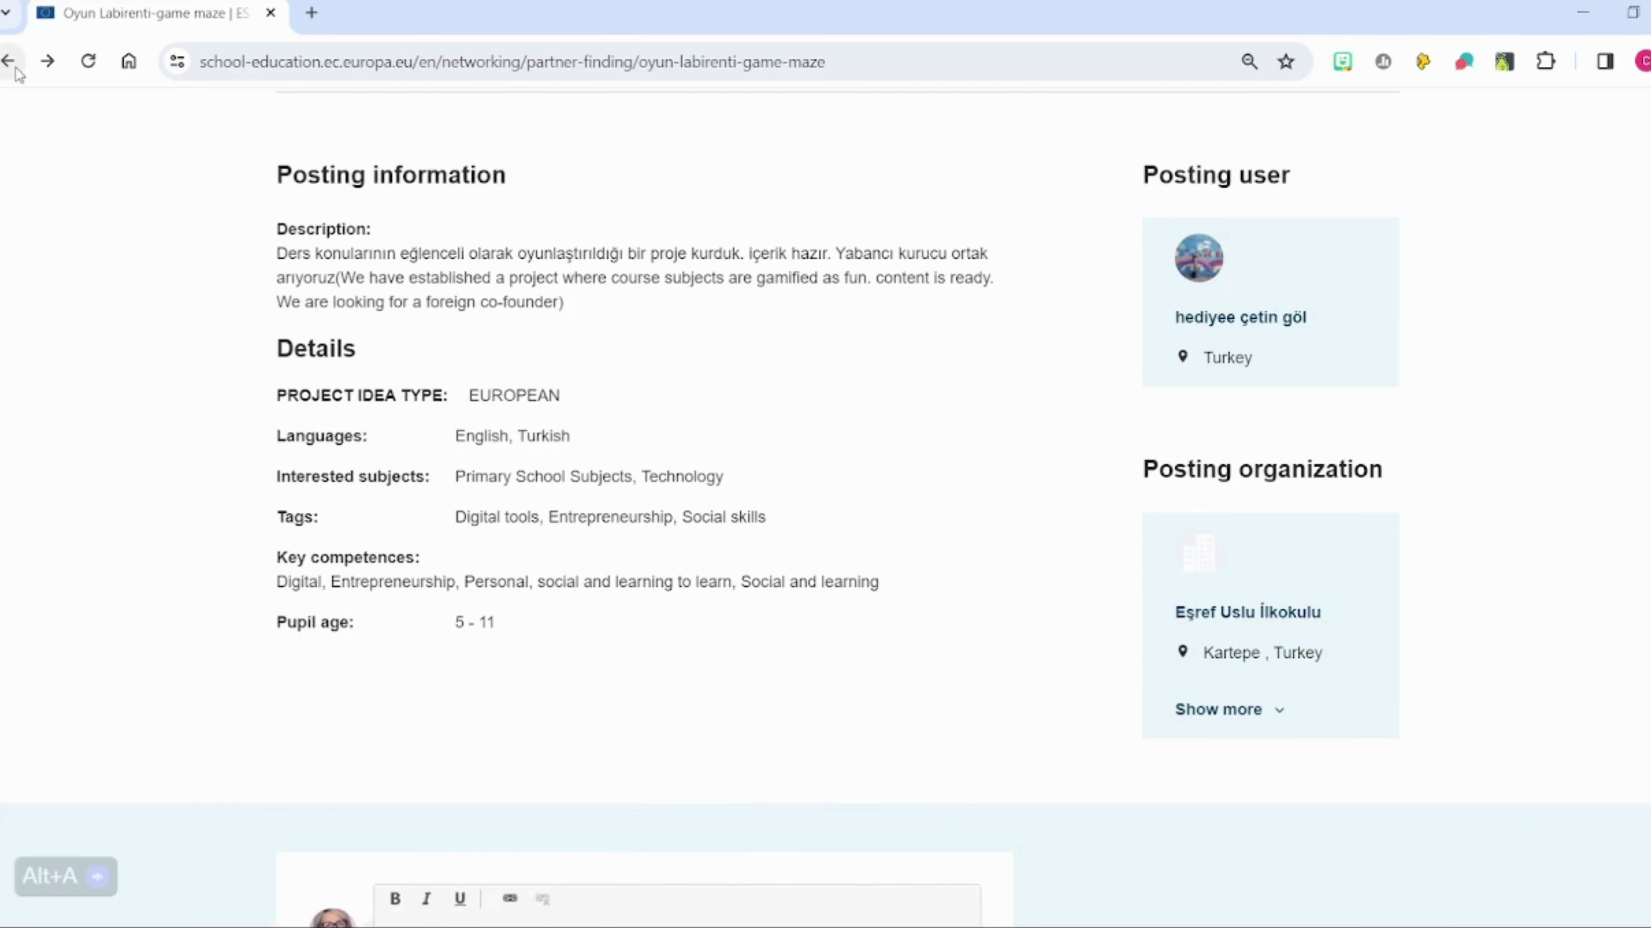
{"action": "left_click", "coordinate": [16, 68]}
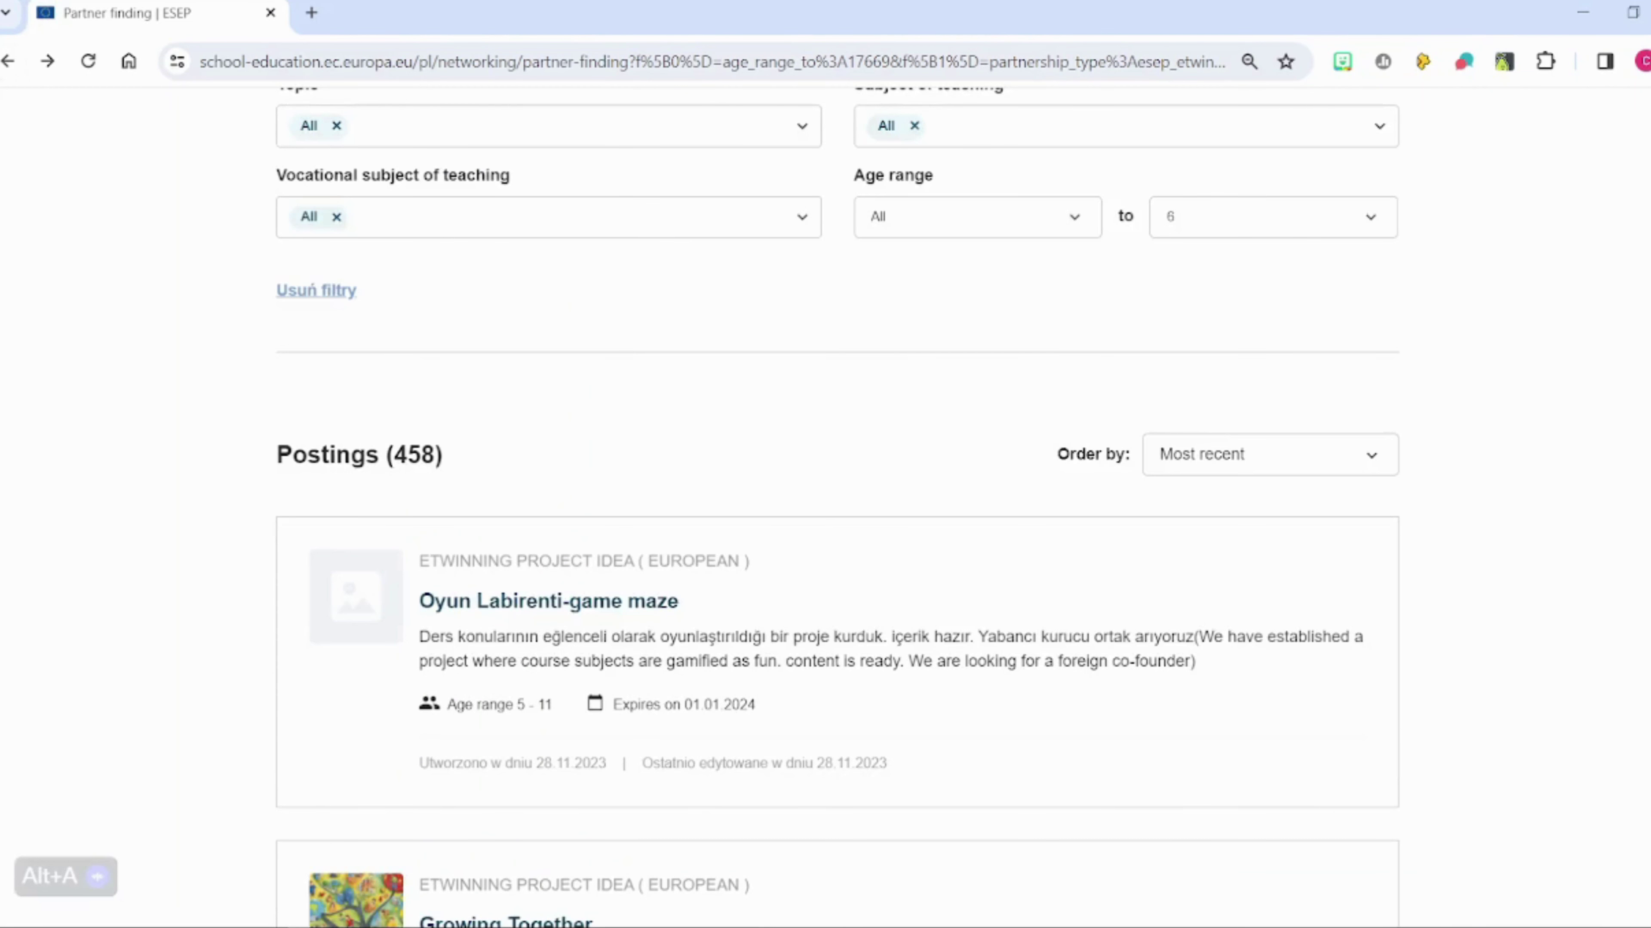
Step: Open My Dashboard and review the organisation's latest postings
{"action": "scroll", "coordinate": [1501, 367], "scroll_direction": "up", "scroll_amount": 15}
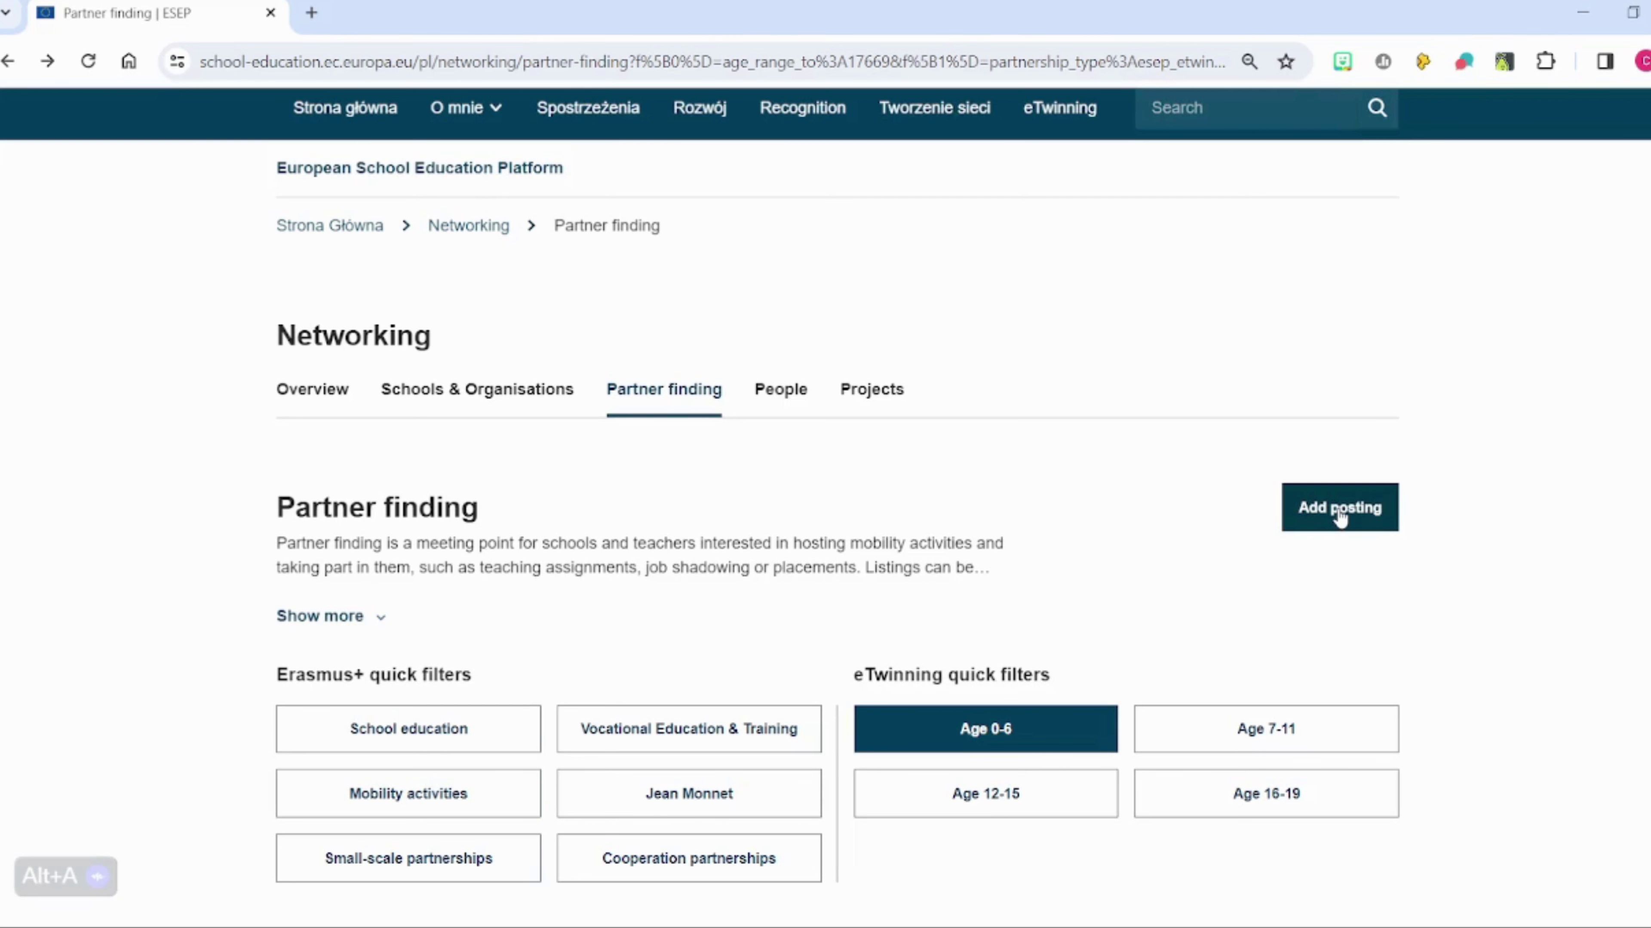
{"action": "scroll", "coordinate": [1341, 513], "scroll_direction": "up", "scroll_amount": 2}
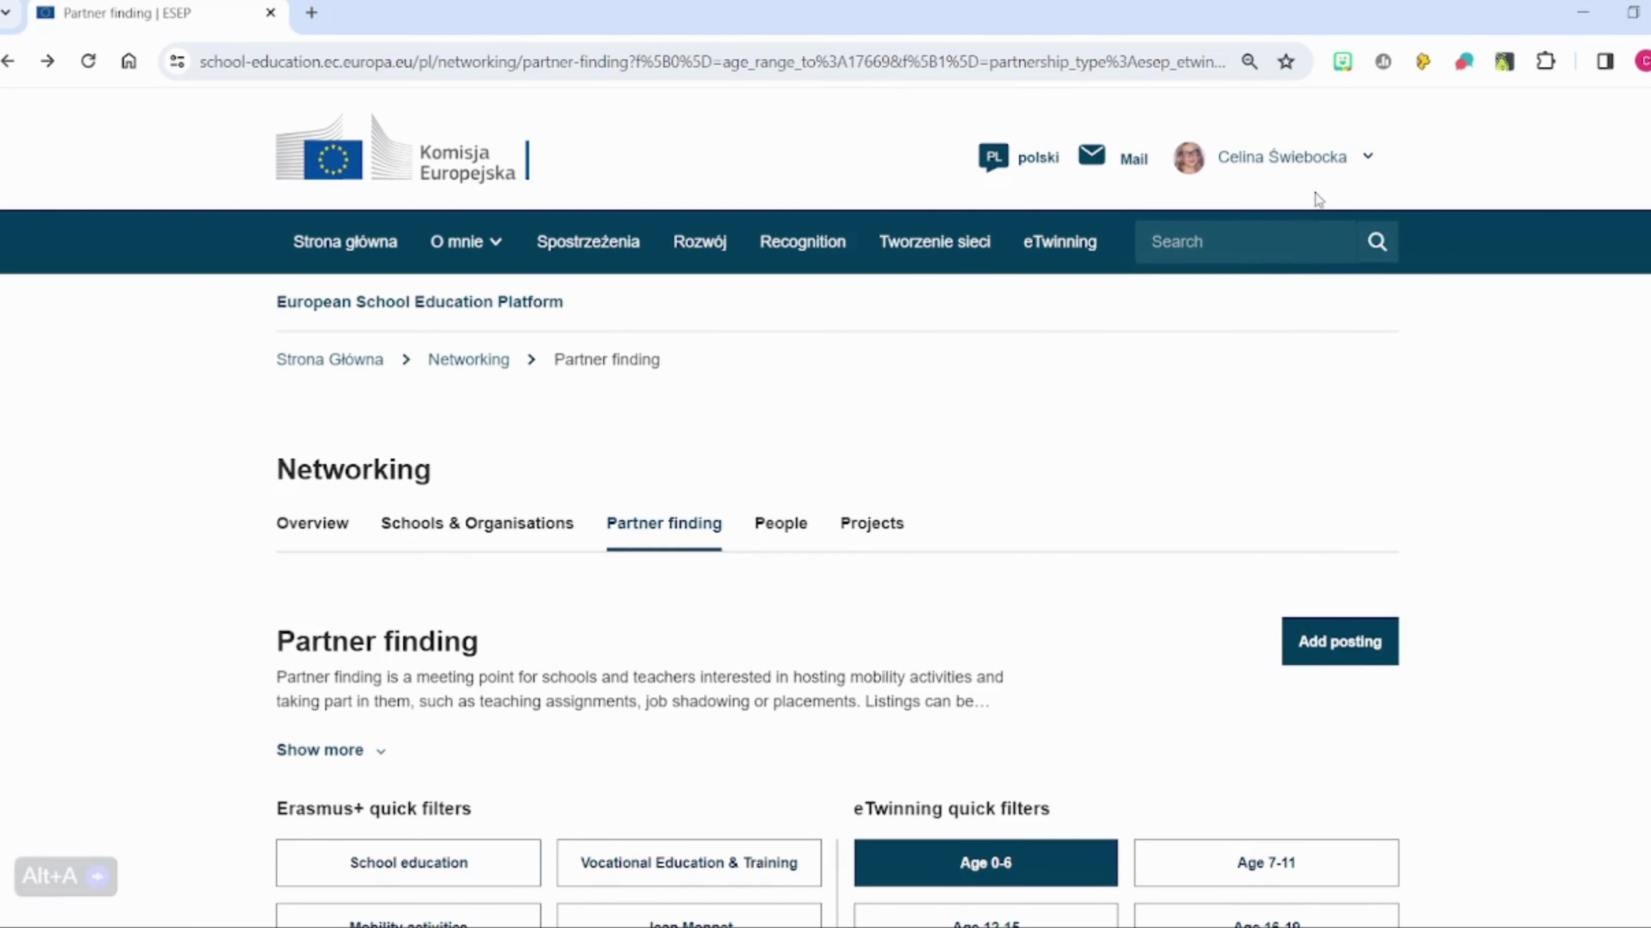
{"action": "left_click", "coordinate": [1317, 166]}
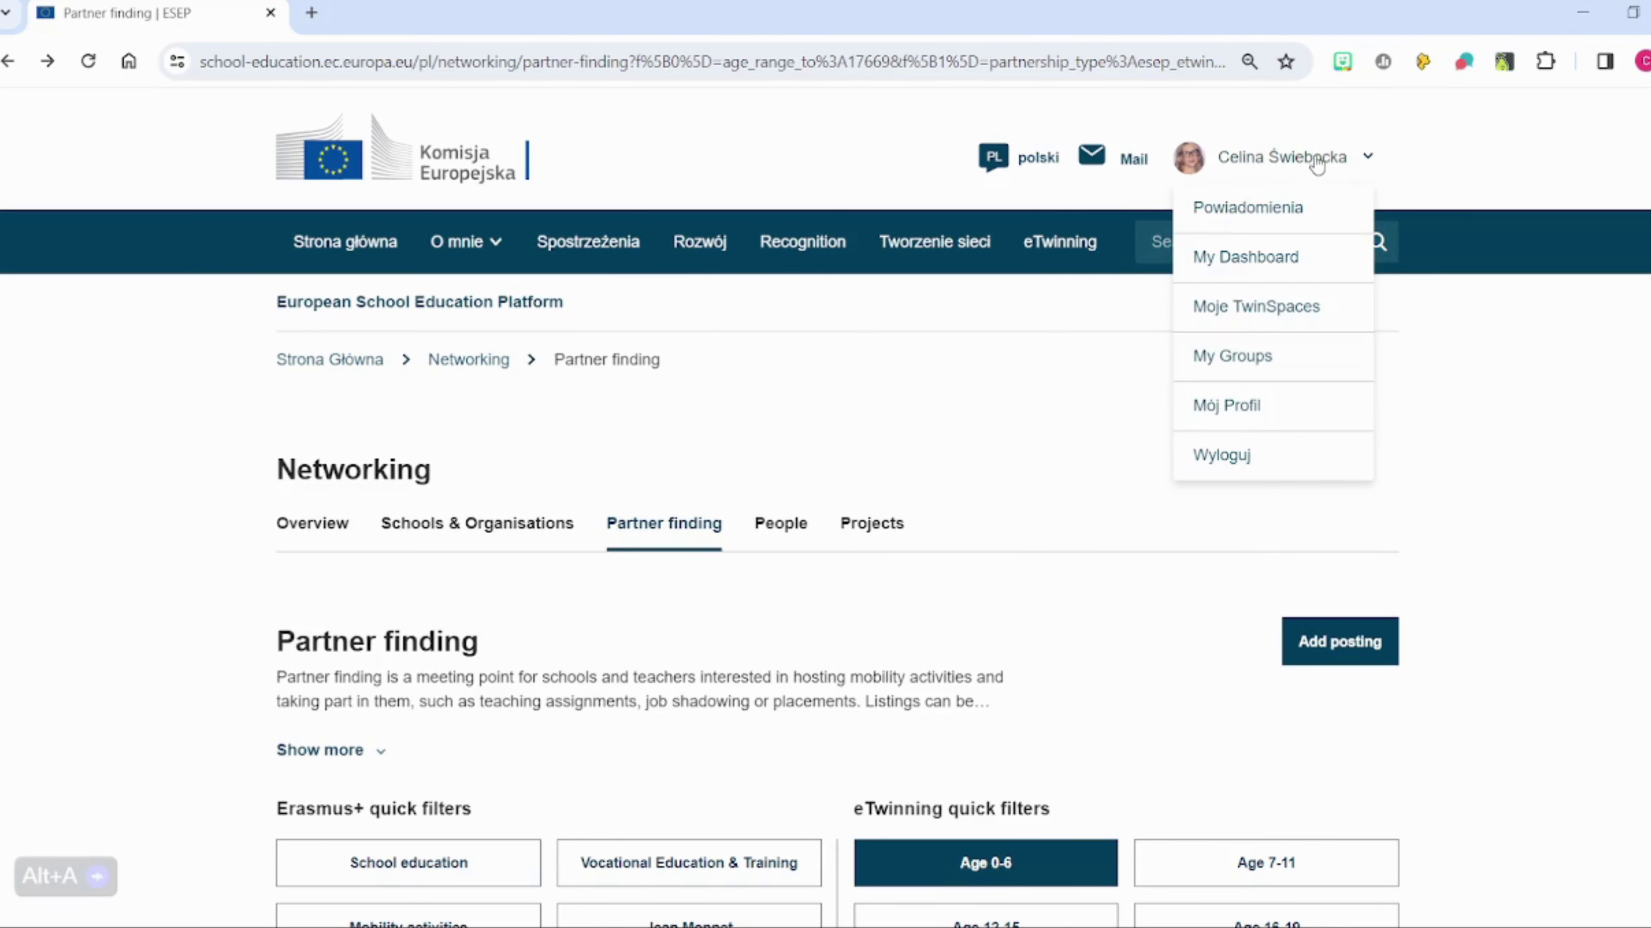
{"action": "left_click", "coordinate": [1283, 264]}
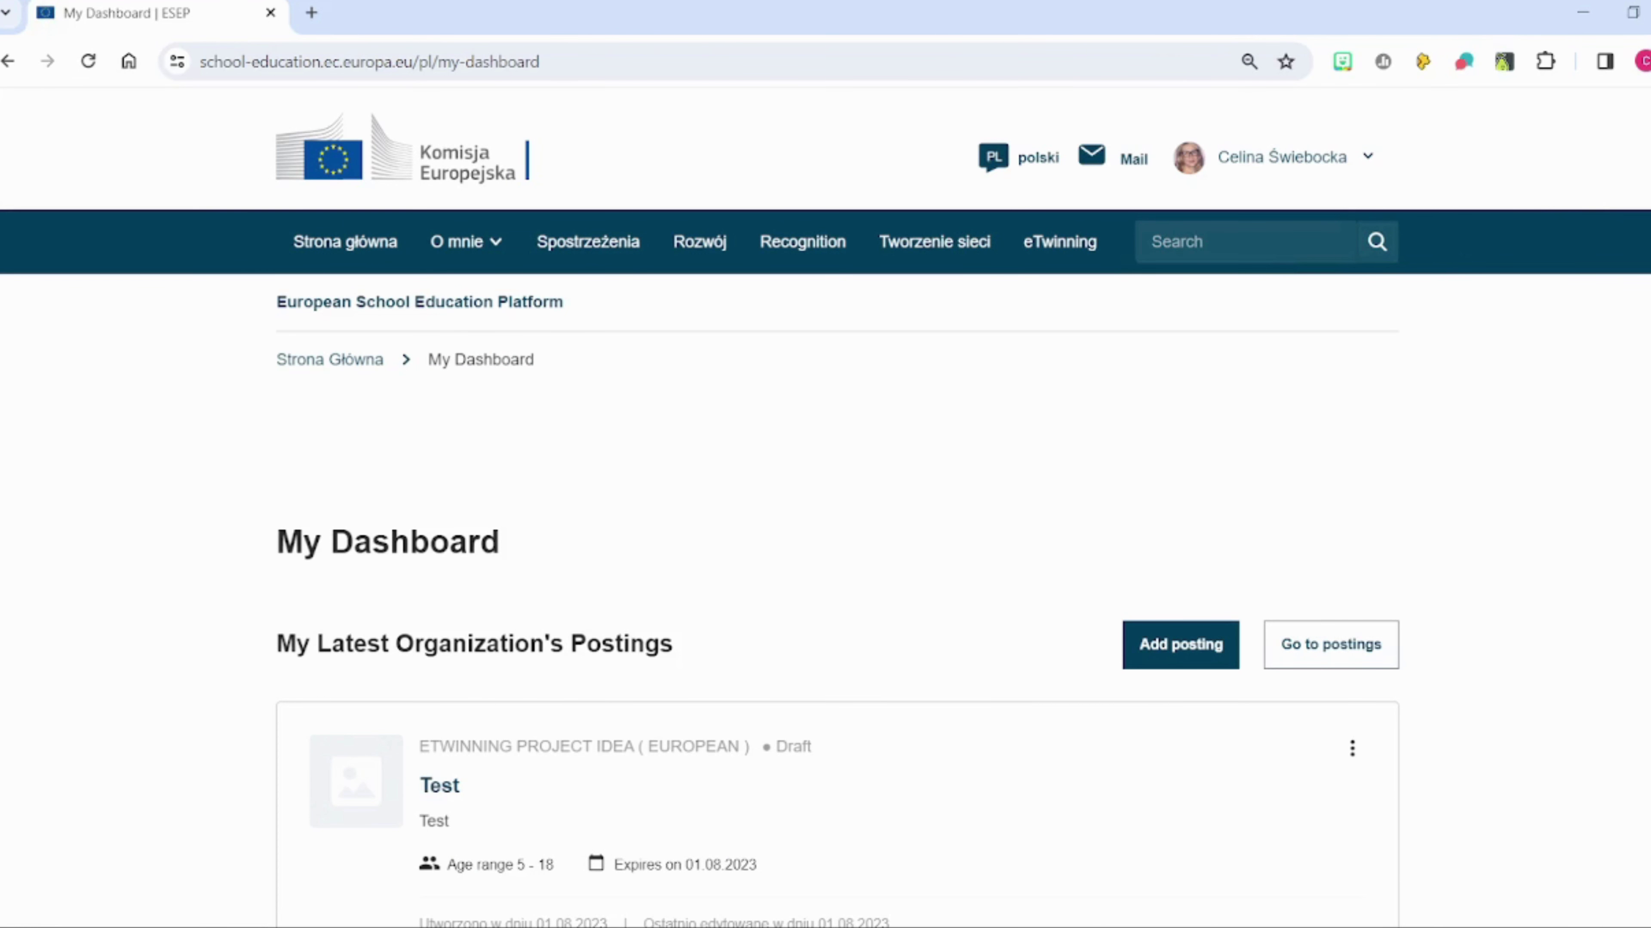
{"action": "scroll", "coordinate": [826, 507], "scroll_direction": "down", "scroll_amount": 5}
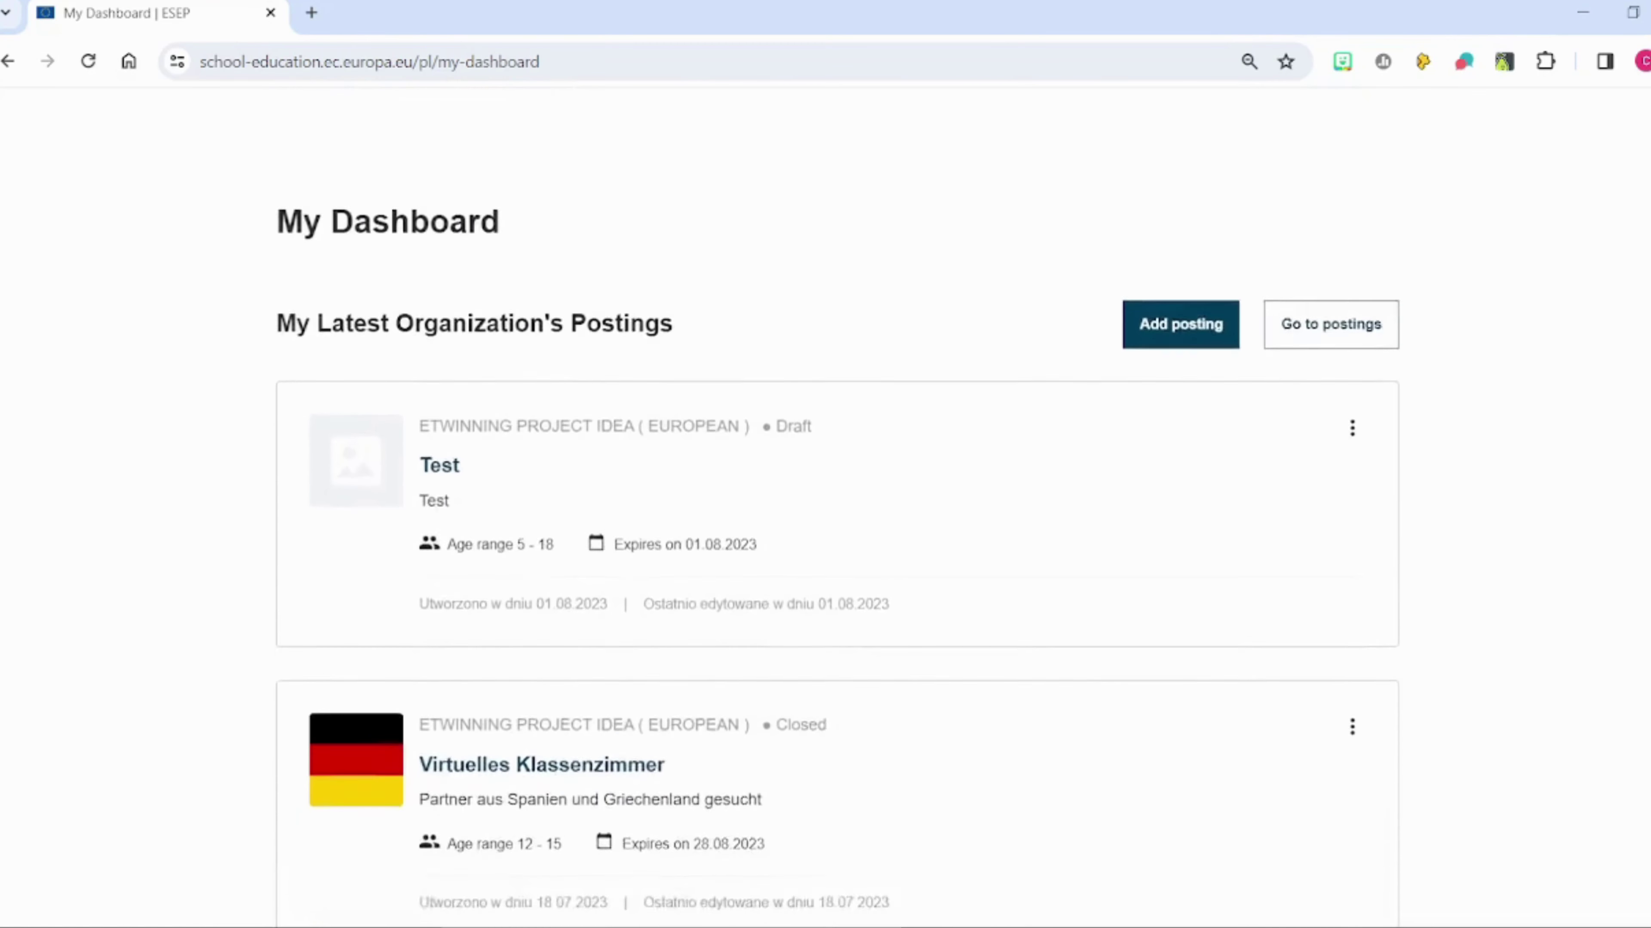
{"action": "scroll", "coordinate": [825, 507], "scroll_direction": "down", "scroll_amount": 2}
{"action": "scroll", "coordinate": [825, 508], "scroll_direction": "up", "scroll_amount": 2}
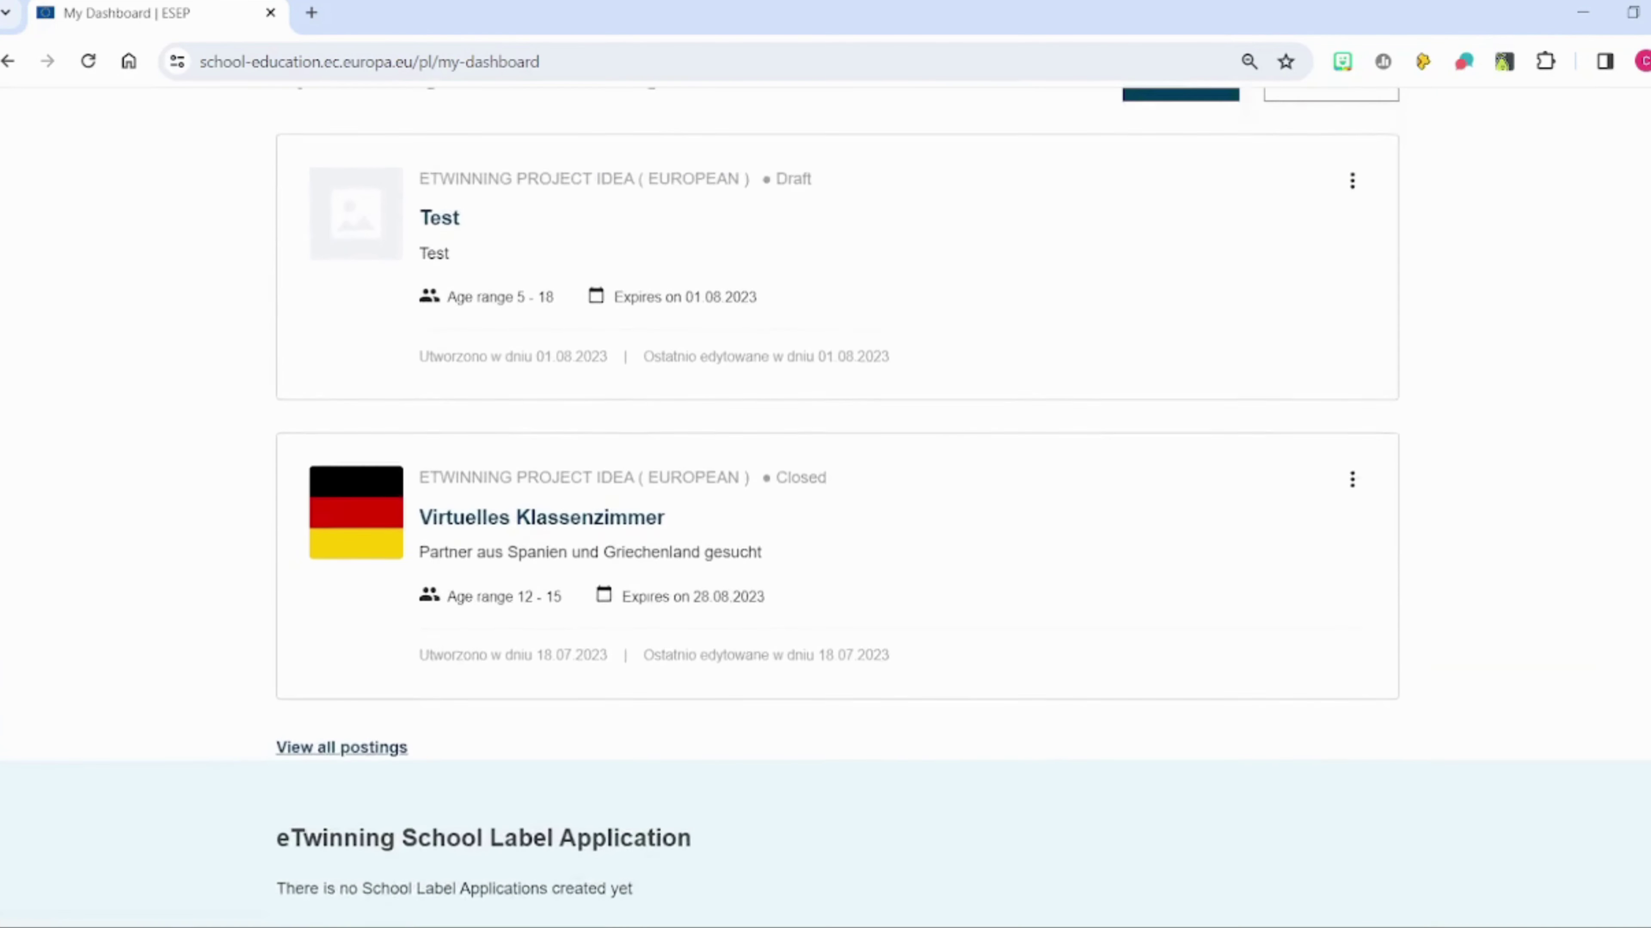
{"action": "scroll", "coordinate": [826, 508], "scroll_direction": "up", "scroll_amount": 5}
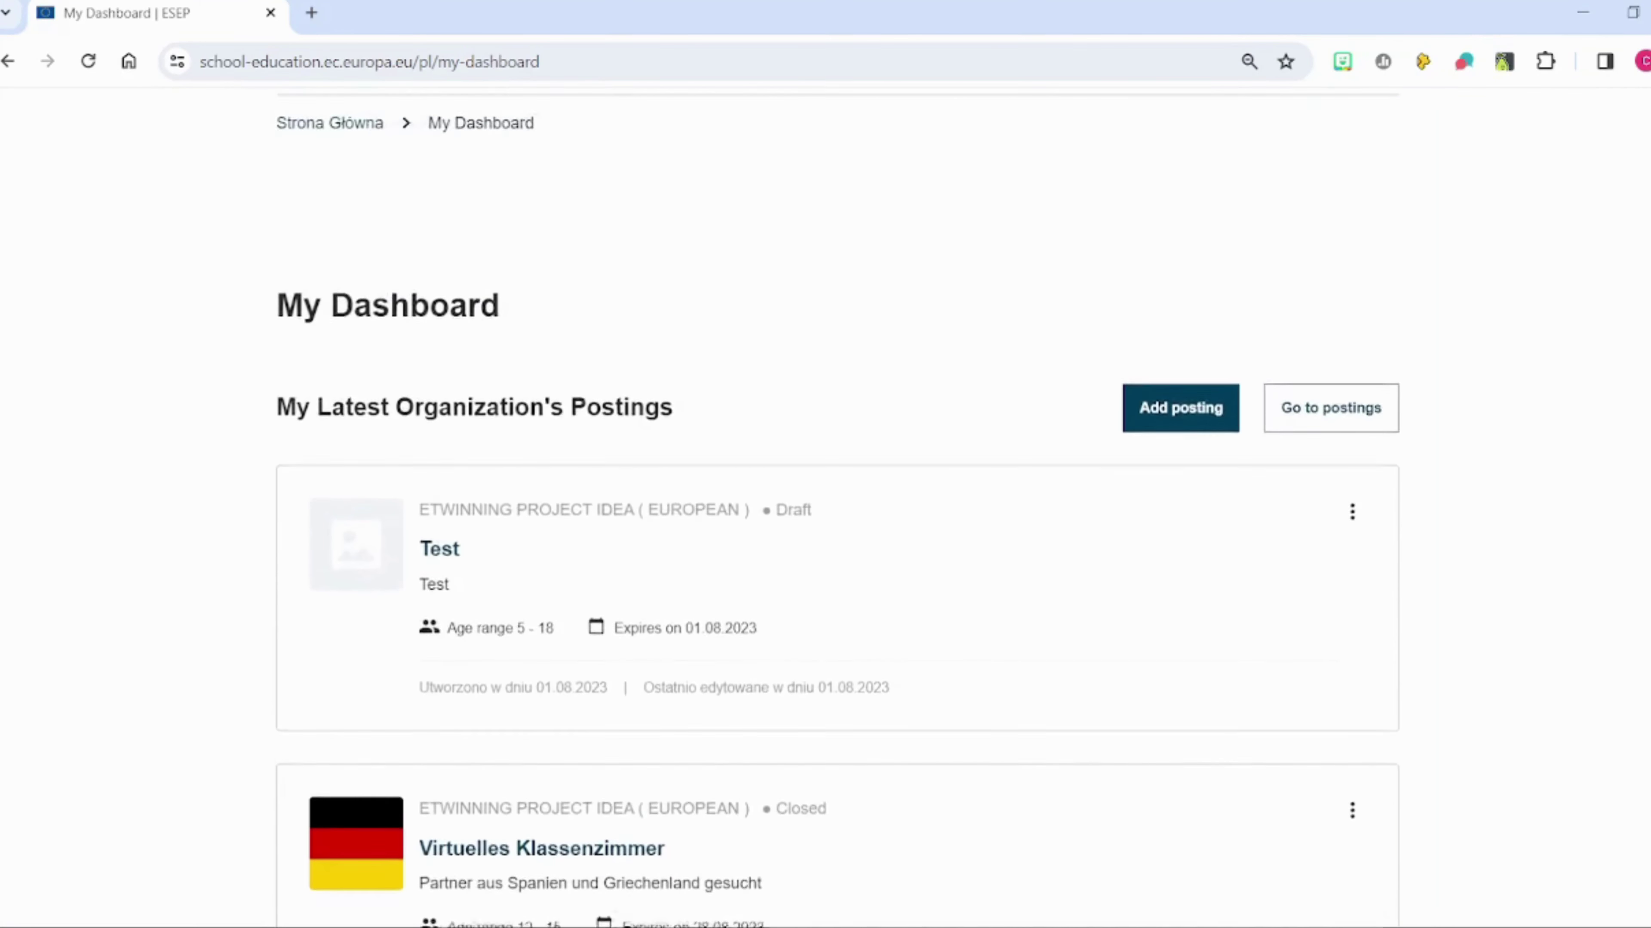
{"action": "scroll", "coordinate": [825, 507], "scroll_direction": "up", "scroll_amount": 3}
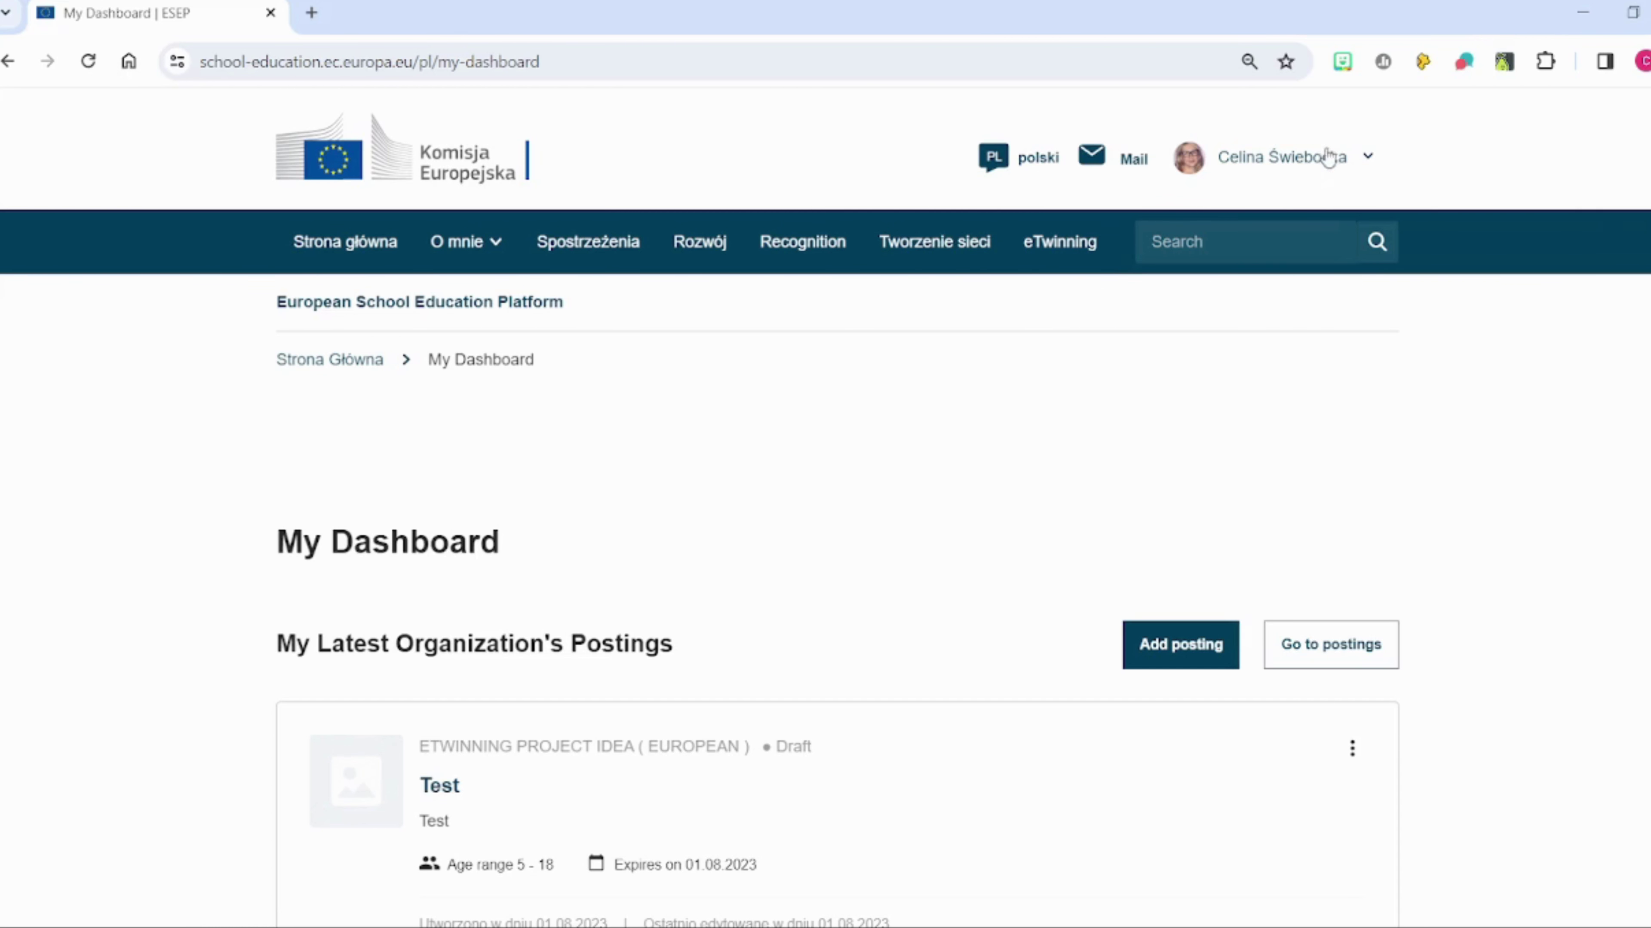
Step: Show the personal account options from the dashboard page
{"action": "left_click", "coordinate": [1324, 164]}
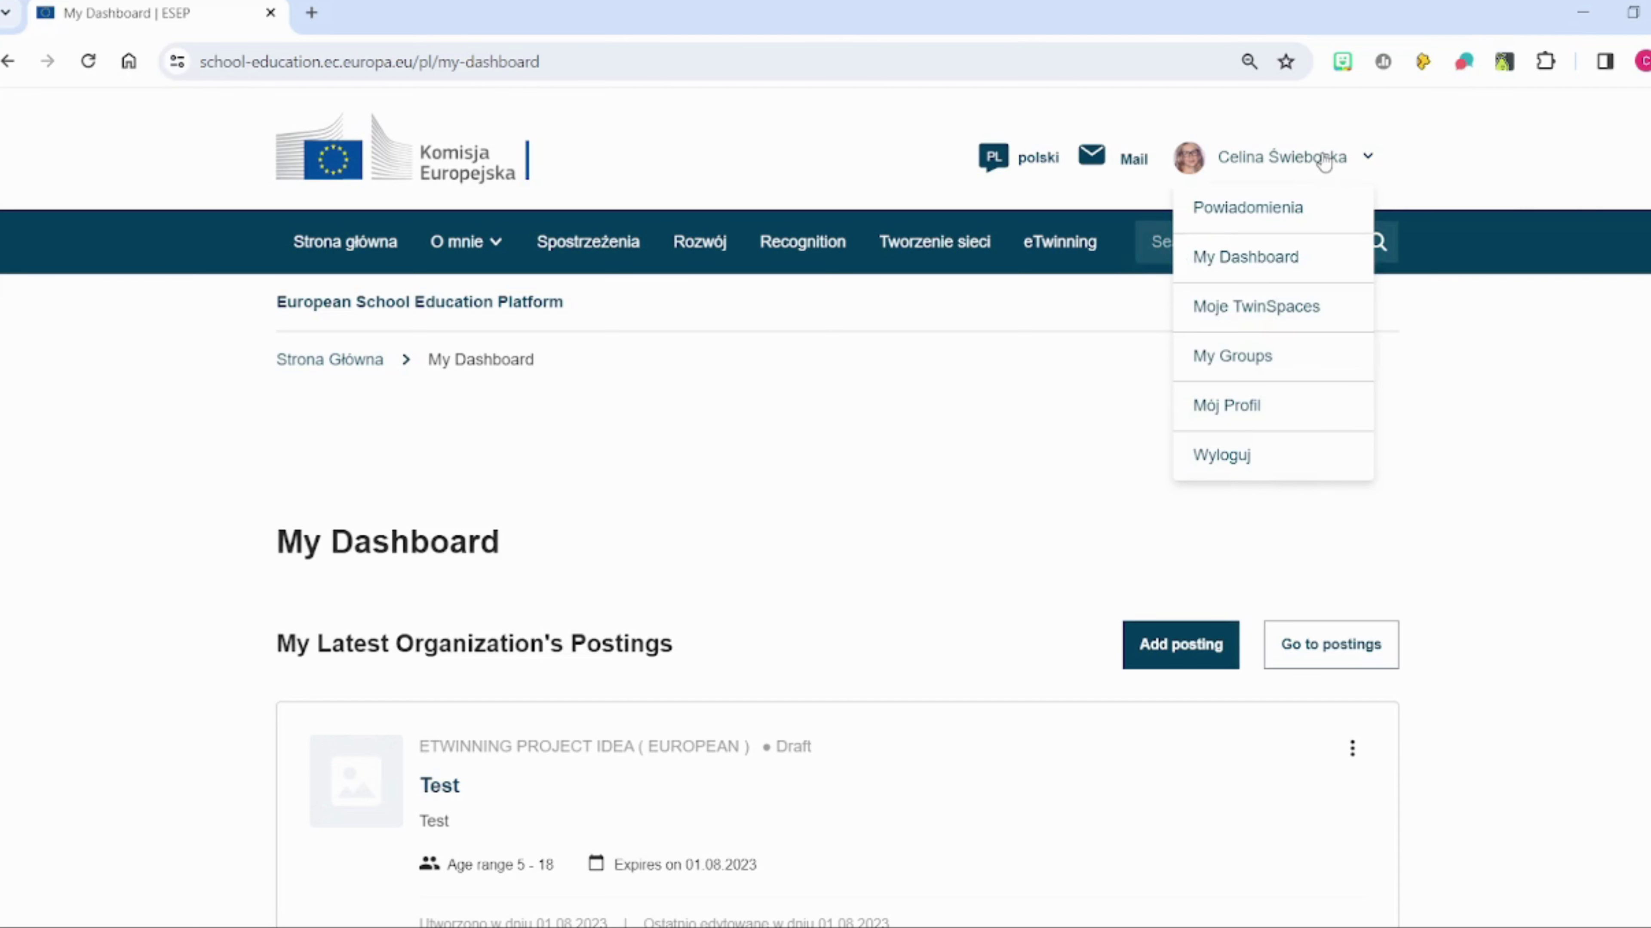